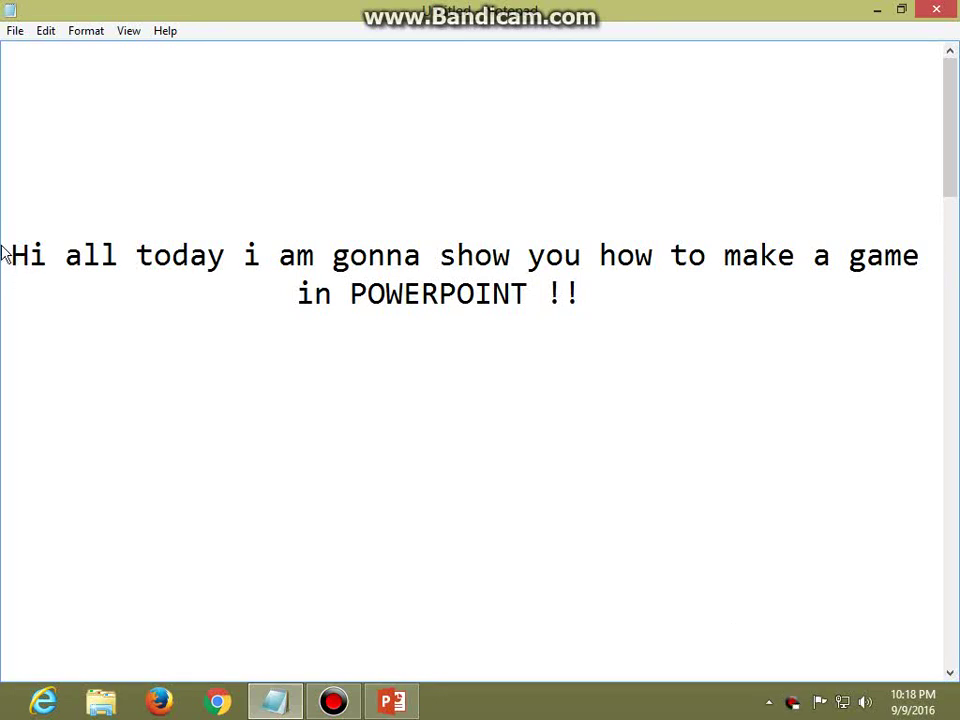
Step: Select the two-line intro message text, then clear the selection
drag(16, 258, 954, 250)
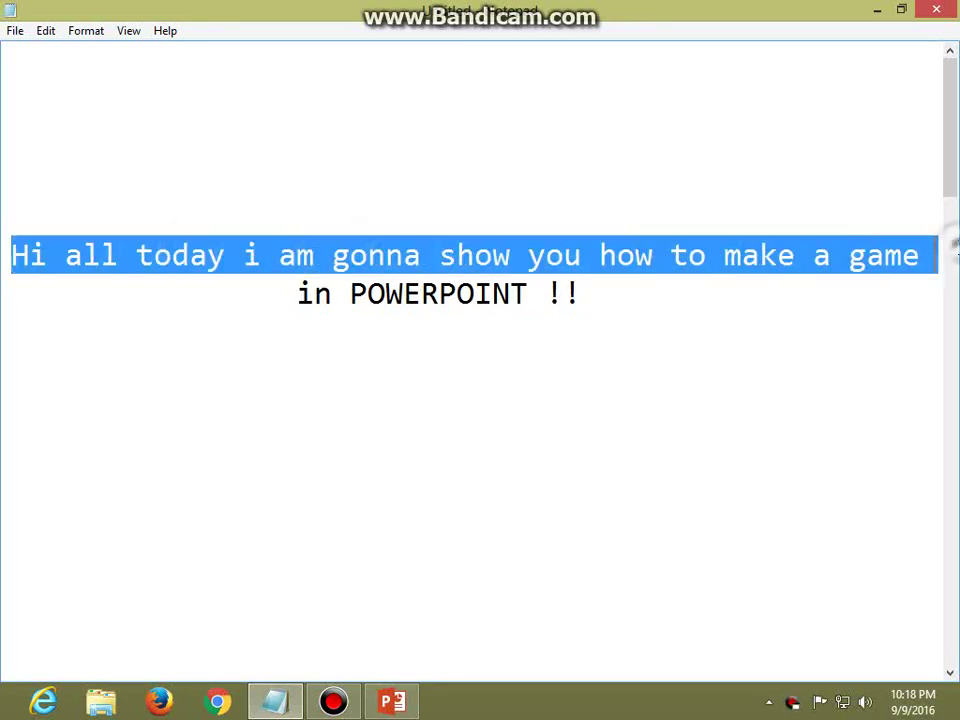
drag(280, 294, 604, 297)
drag(9, 255, 584, 281)
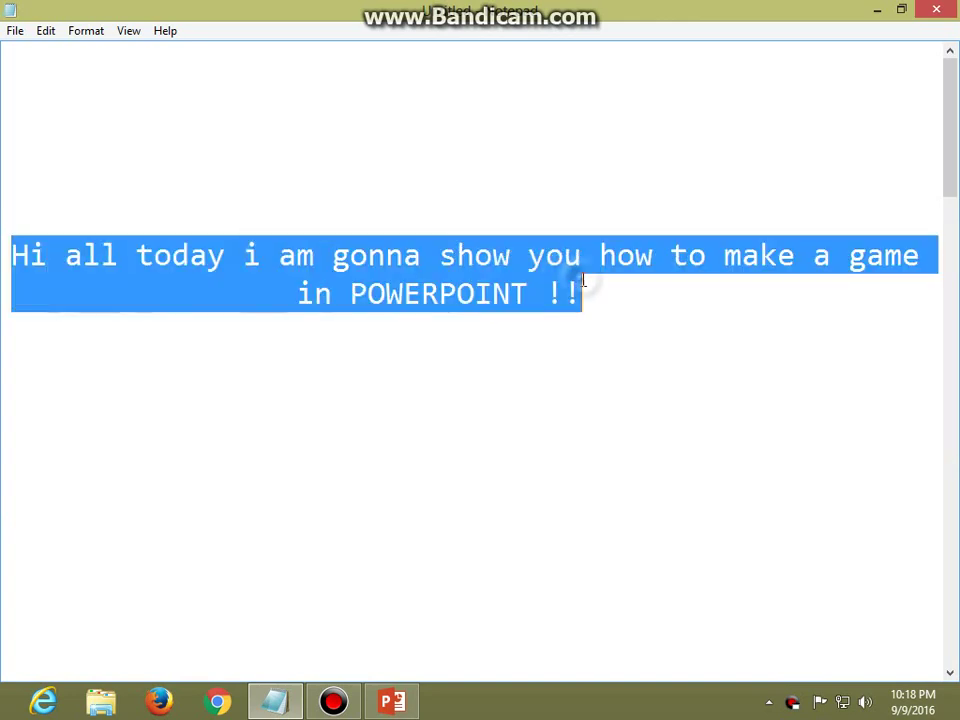
click(600, 289)
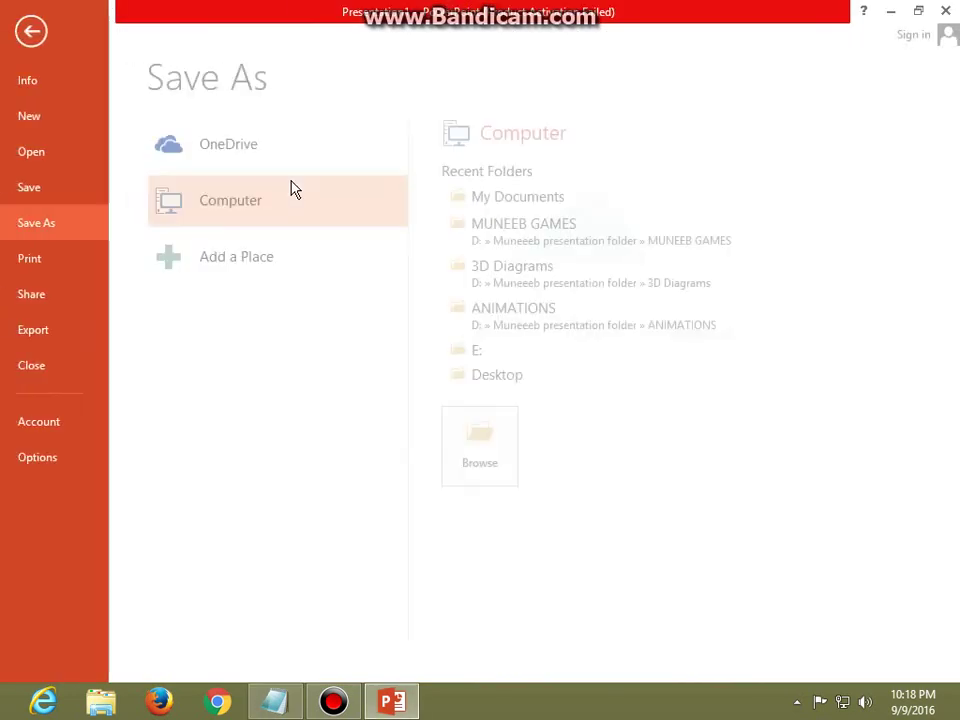
Step: In the new presentation, give slide 1 the Blank layout
click(30, 30)
right_click(65, 170)
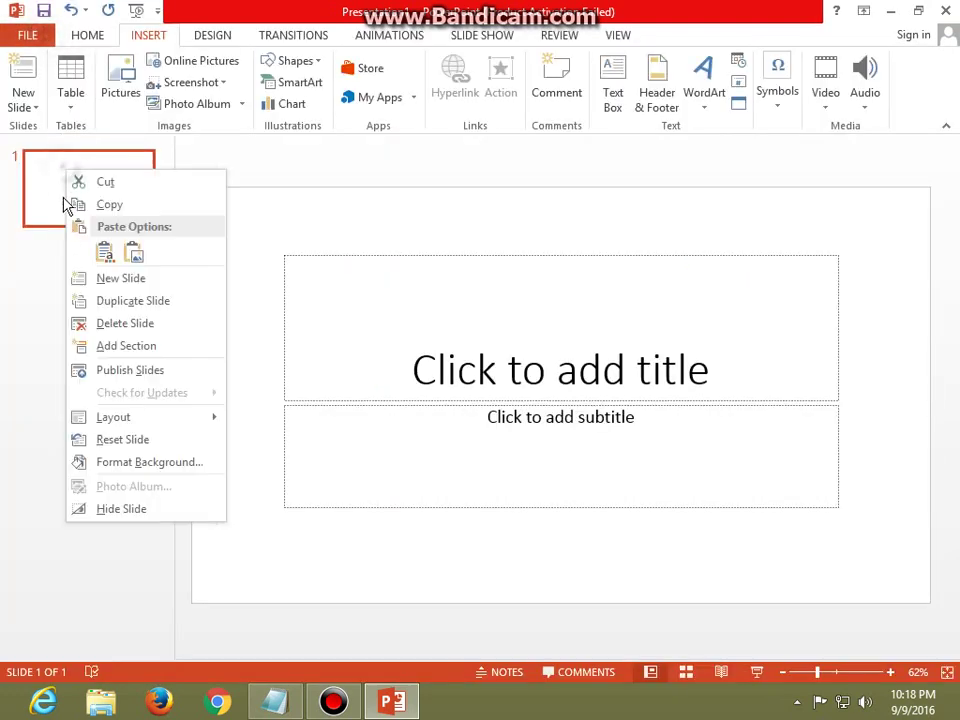
mouse_move(170, 424)
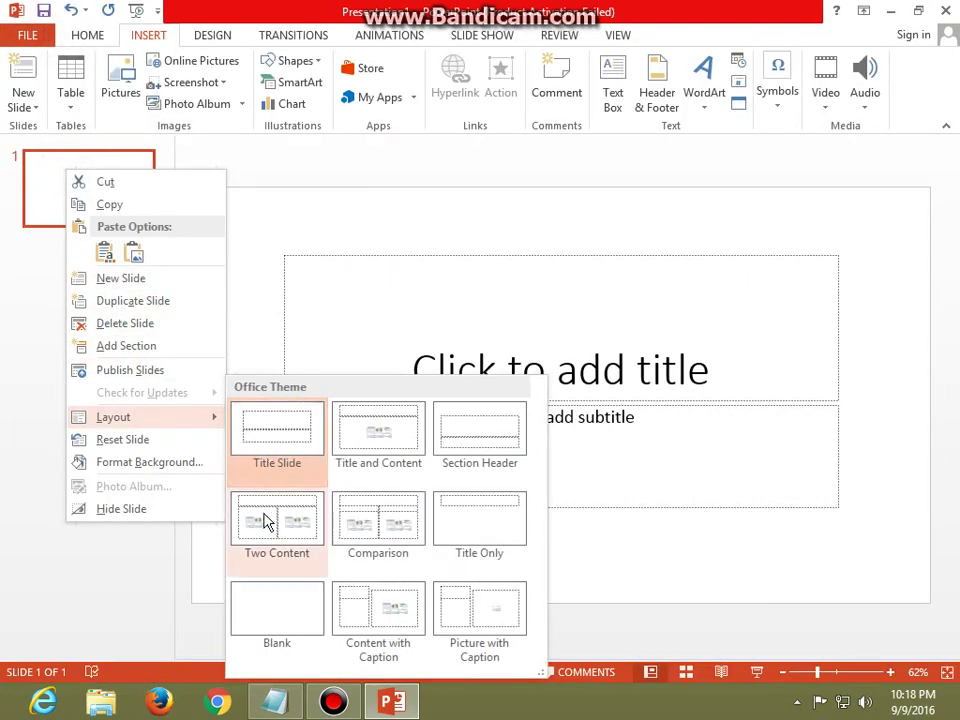
click(268, 615)
Step: Add two new slides and one duplicate to make four slides, then return to slide 1
right_click(66, 186)
click(100, 305)
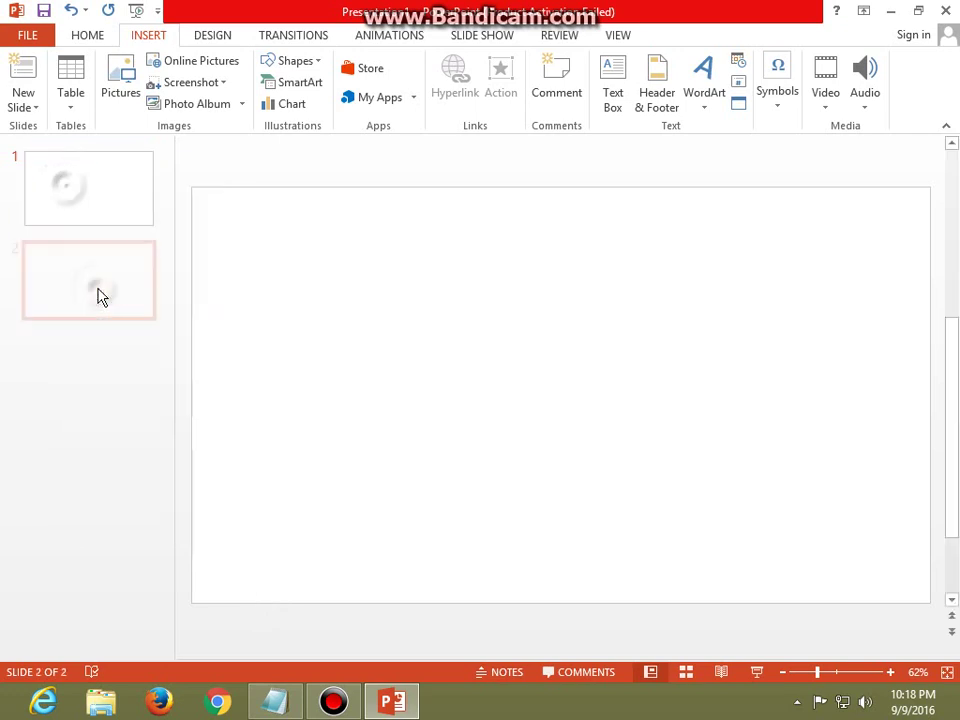
right_click(96, 294)
click(144, 405)
right_click(144, 407)
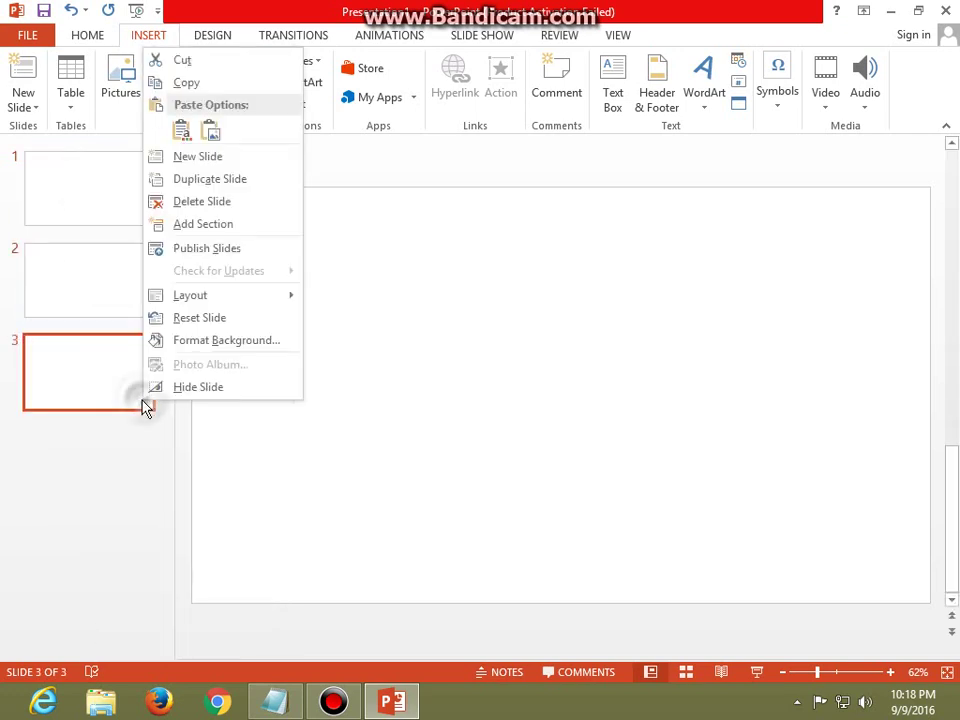
click(184, 175)
click(103, 204)
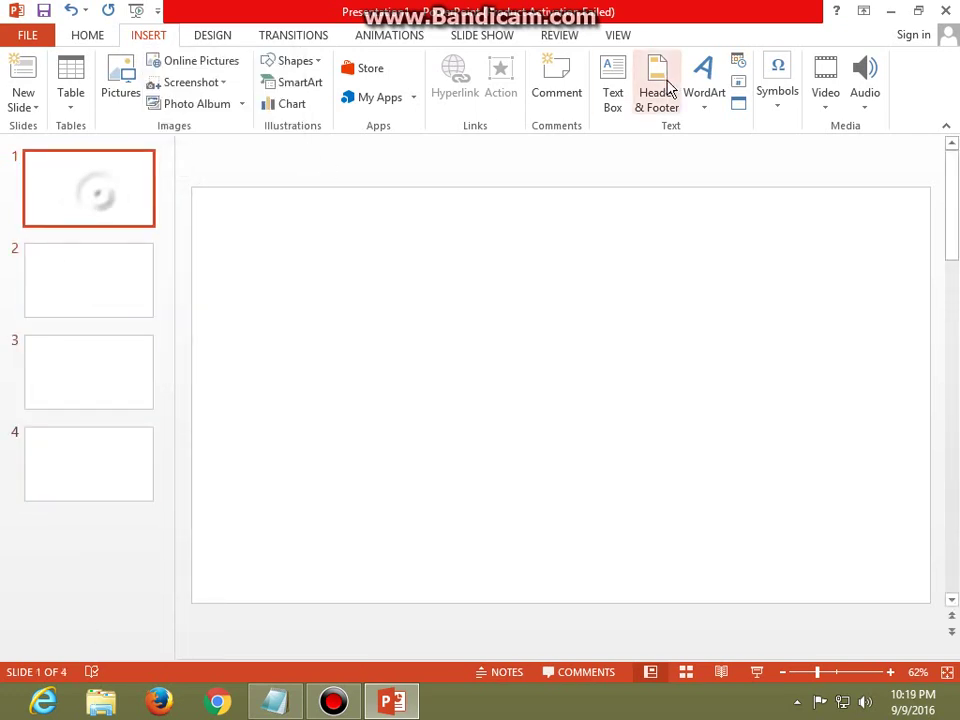
Step: Insert a blue WordArt text box on slide 1
click(702, 104)
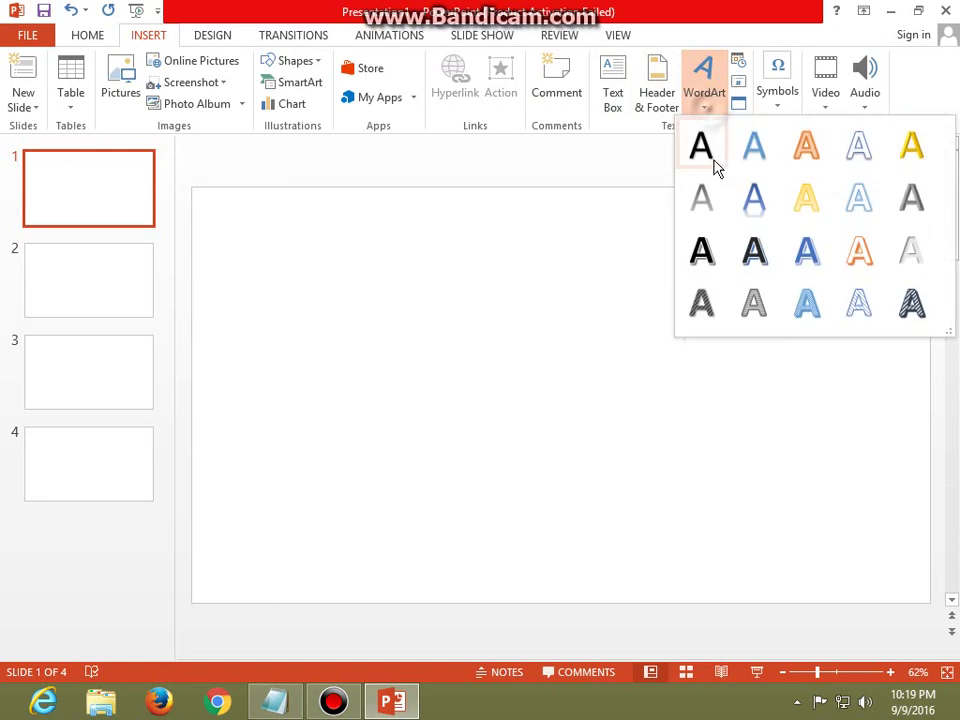
click(87, 38)
click(145, 38)
click(704, 85)
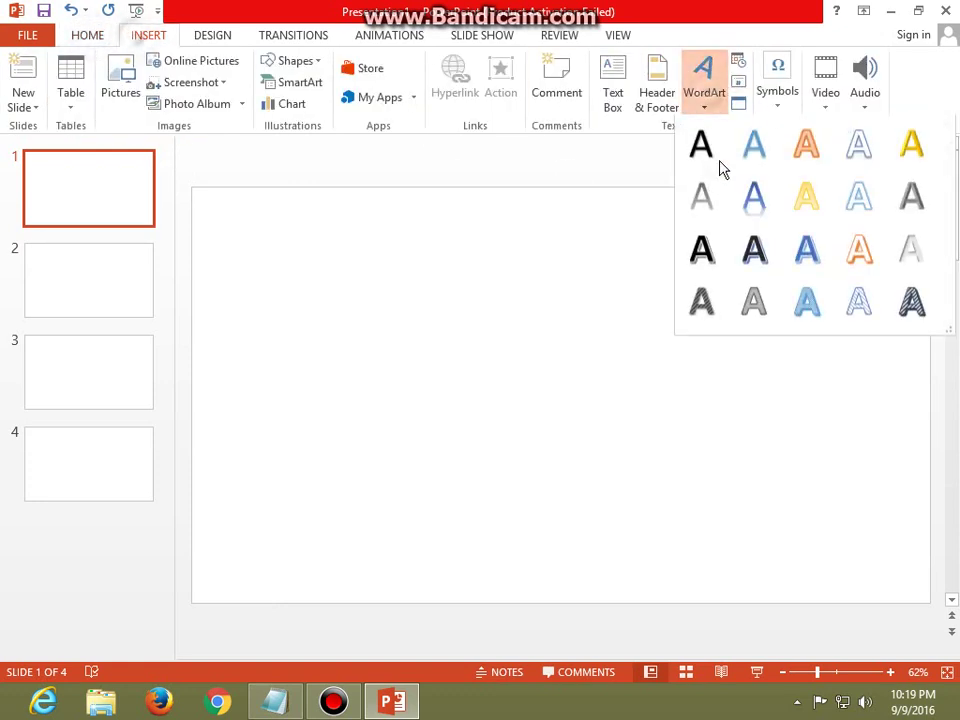
click(755, 213)
Step: Enter 'WELCOME :)' as the WordArt text, correcting the typo
text(WE)
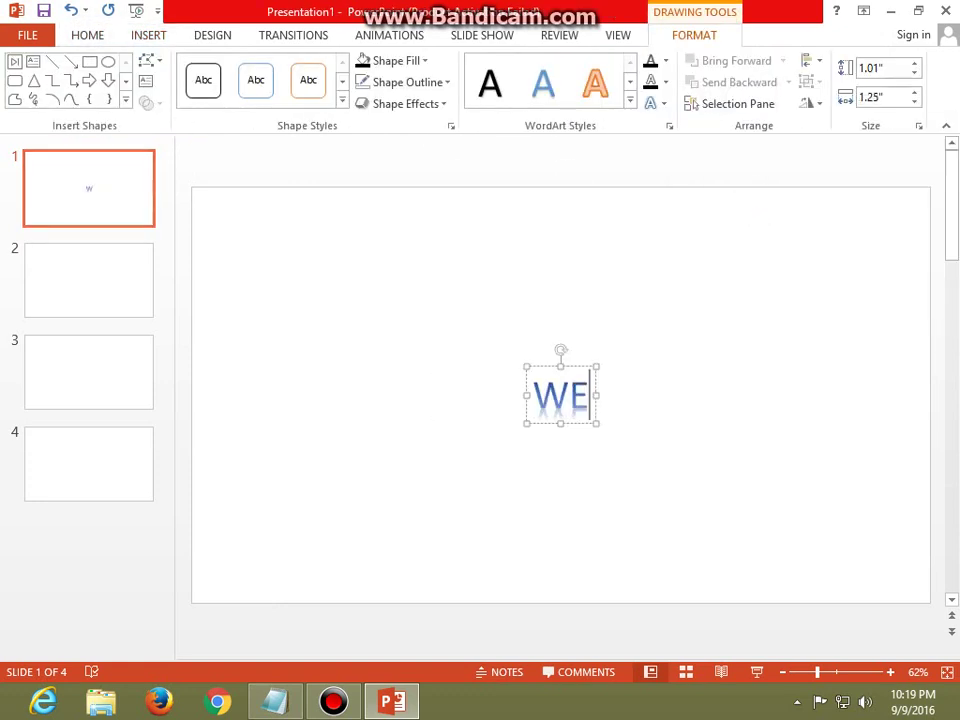
text(LCME)
key(BackSpace)
key(BackSpace)
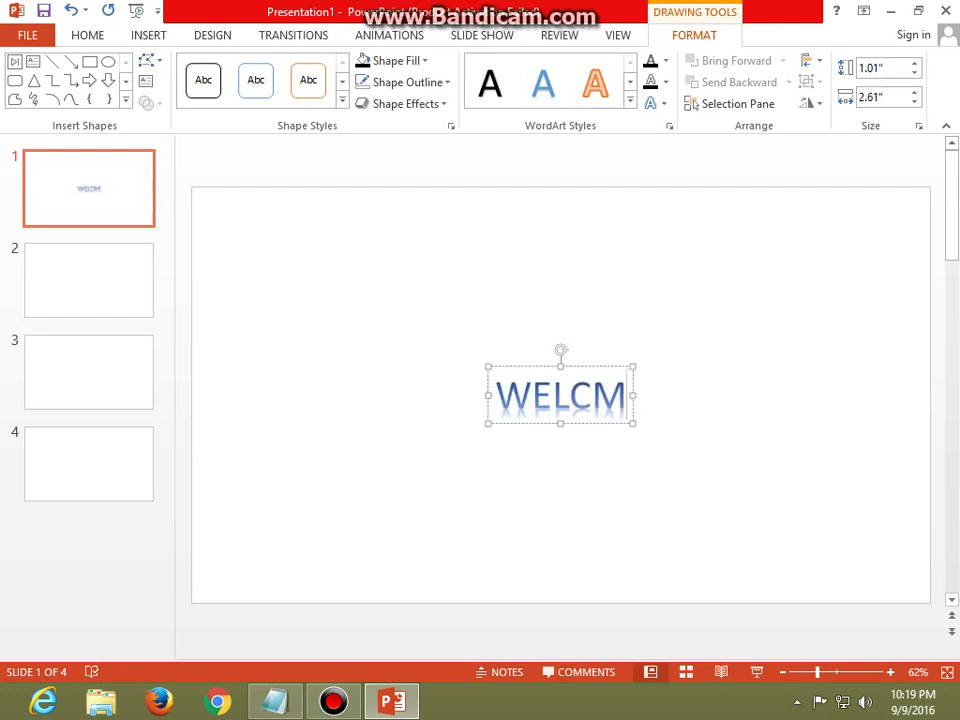
key(BackSpace)
text(OME )
text(:))
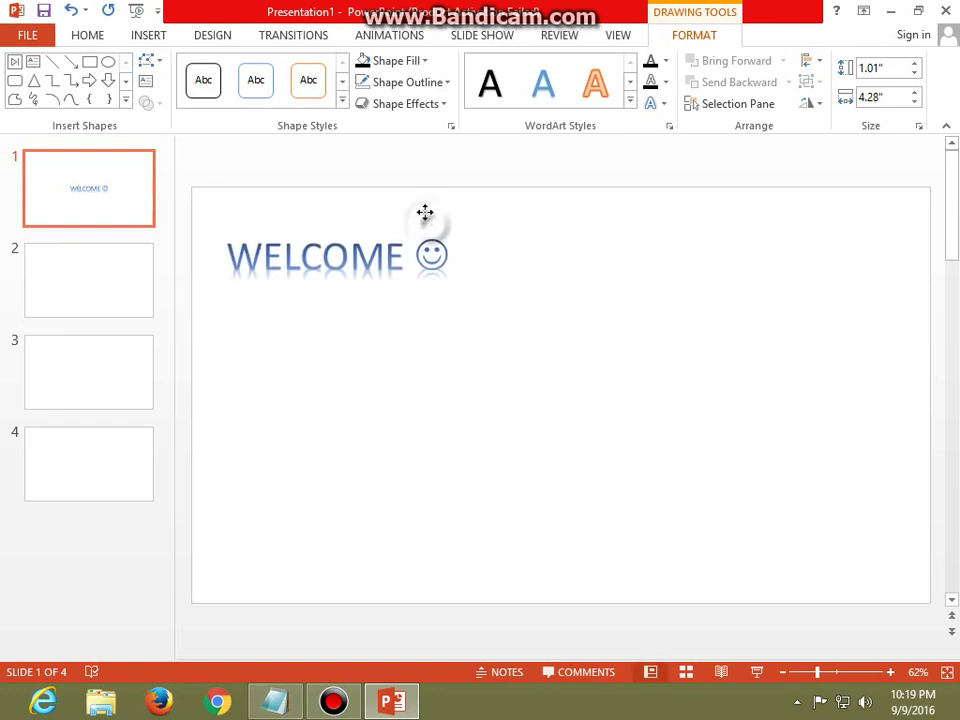
Step: Move the WELCOME title to the slide's top, enlarge its text, and save
mouse_move(653, 368)
mouse_down()
mouse_move(404, 190)
mouse_move(929, 227)
mouse_up()
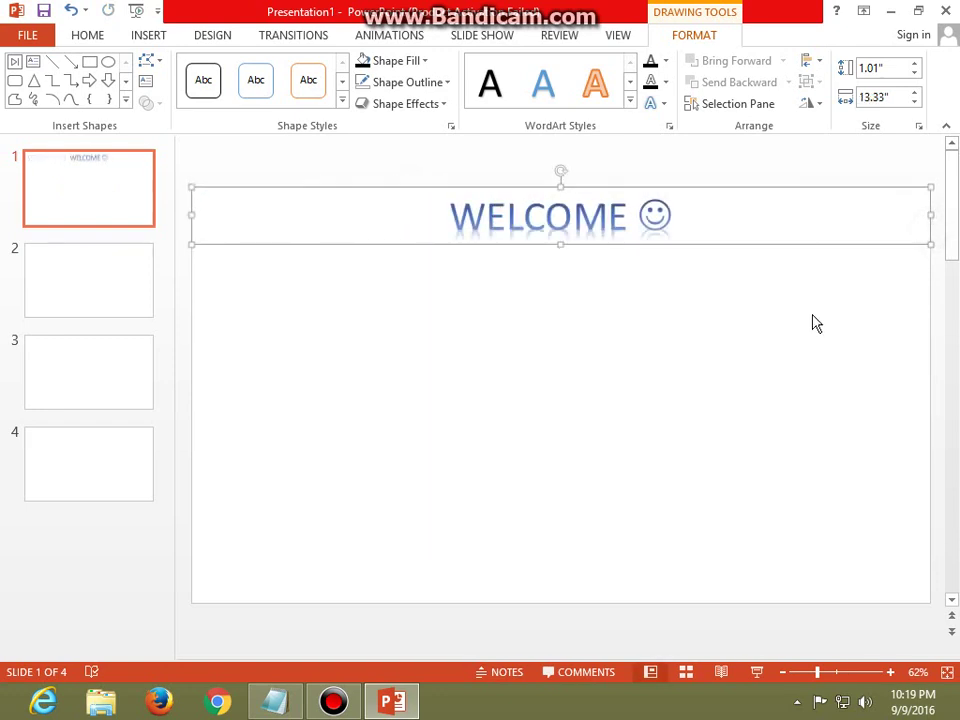
key(ctrl+shift+period)
key(ctrl+shift+period)
key(ctrl+shift+period)
key(ctrl+shift+period)
key(ctrl+shift+period)
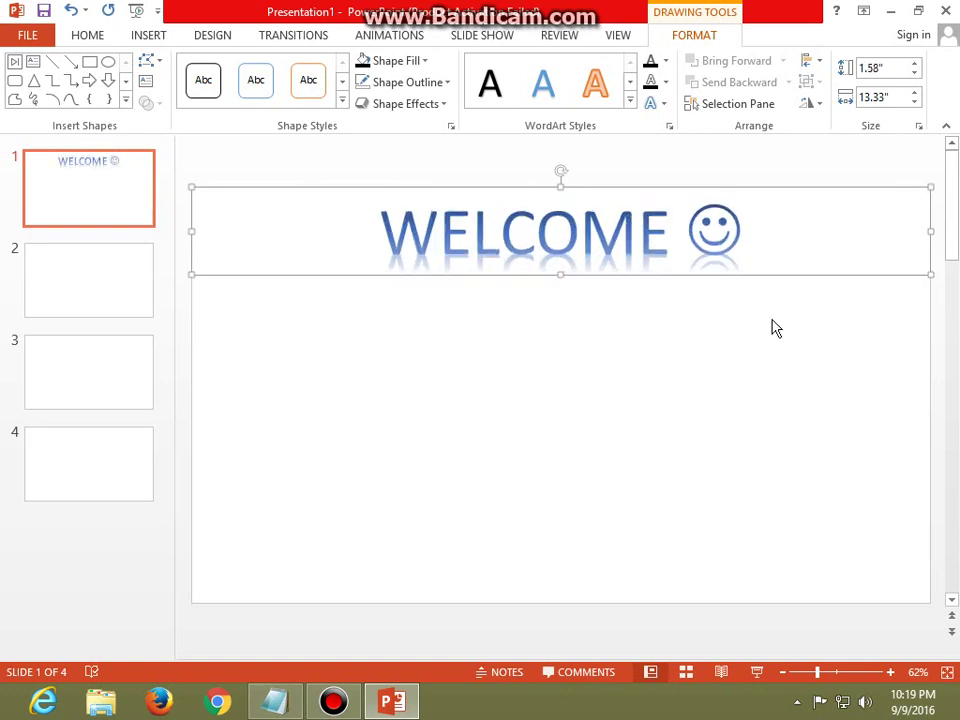
click(775, 328)
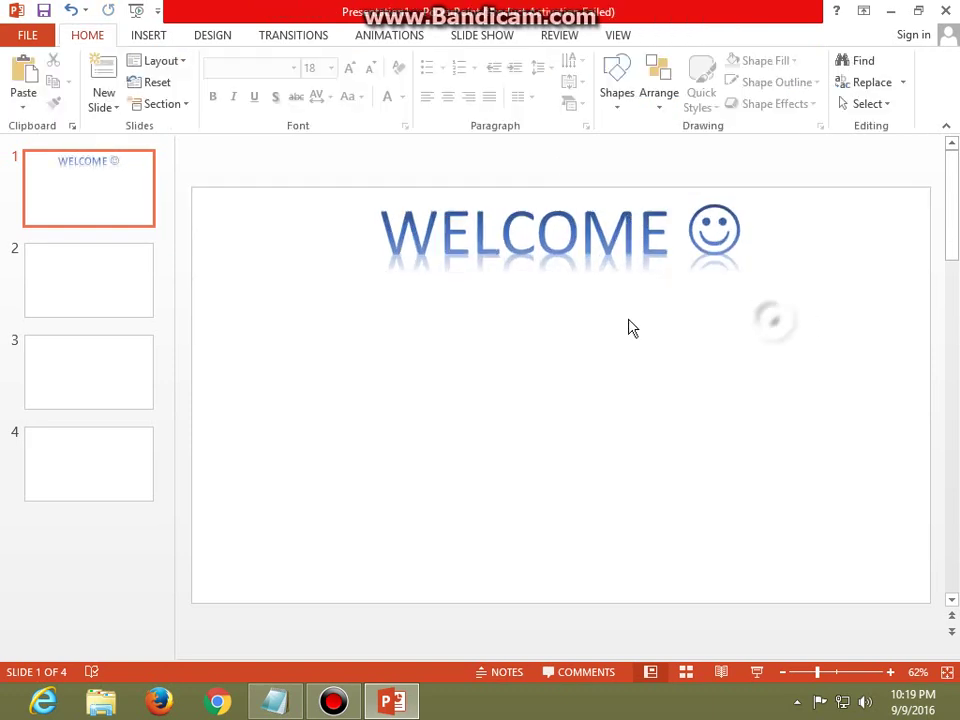
click(615, 105)
click(520, 350)
key(ctrl+s)
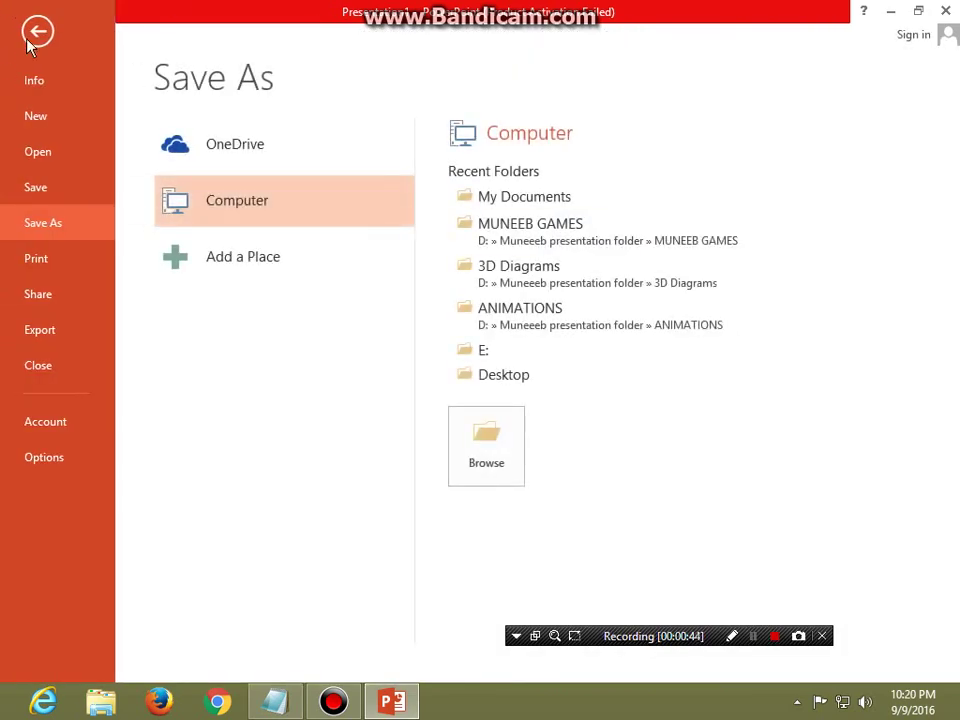
Step: Leave the Save As screen and bring up slide 2 for editing
key(Escape)
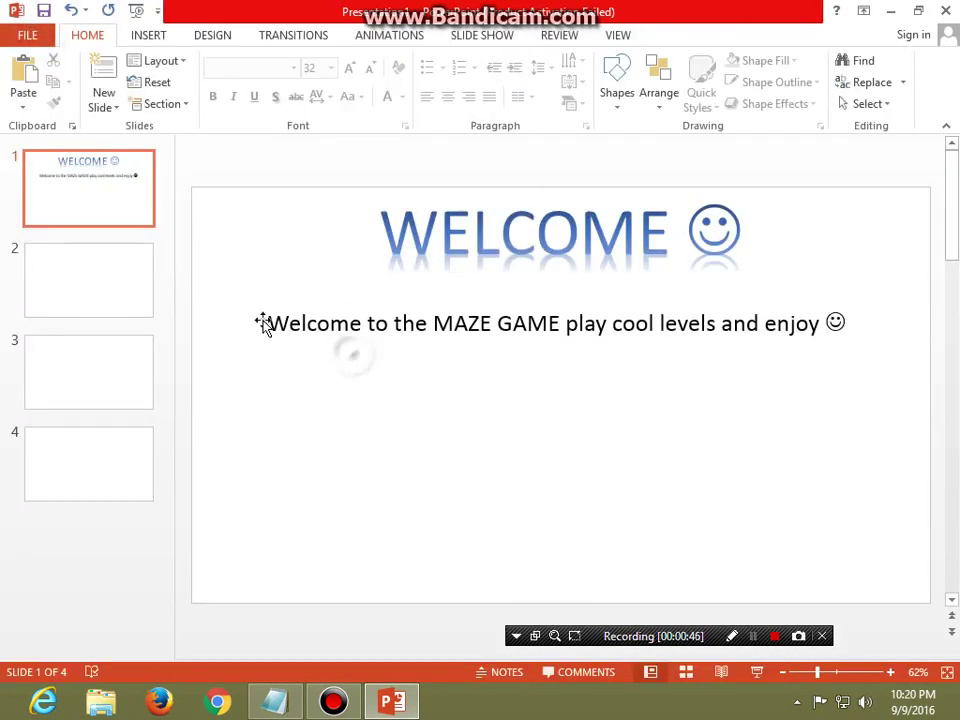
right_click(90, 311)
click(184, 199)
click(90, 222)
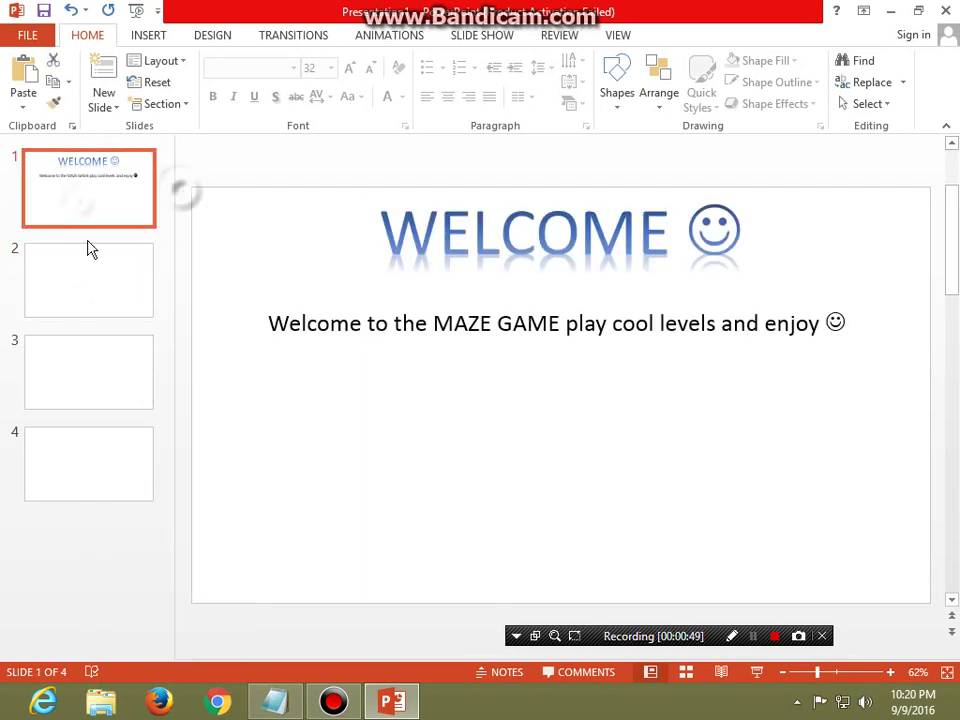
click(92, 298)
Step: Draw a rectangle covering the whole of slide 2
click(618, 100)
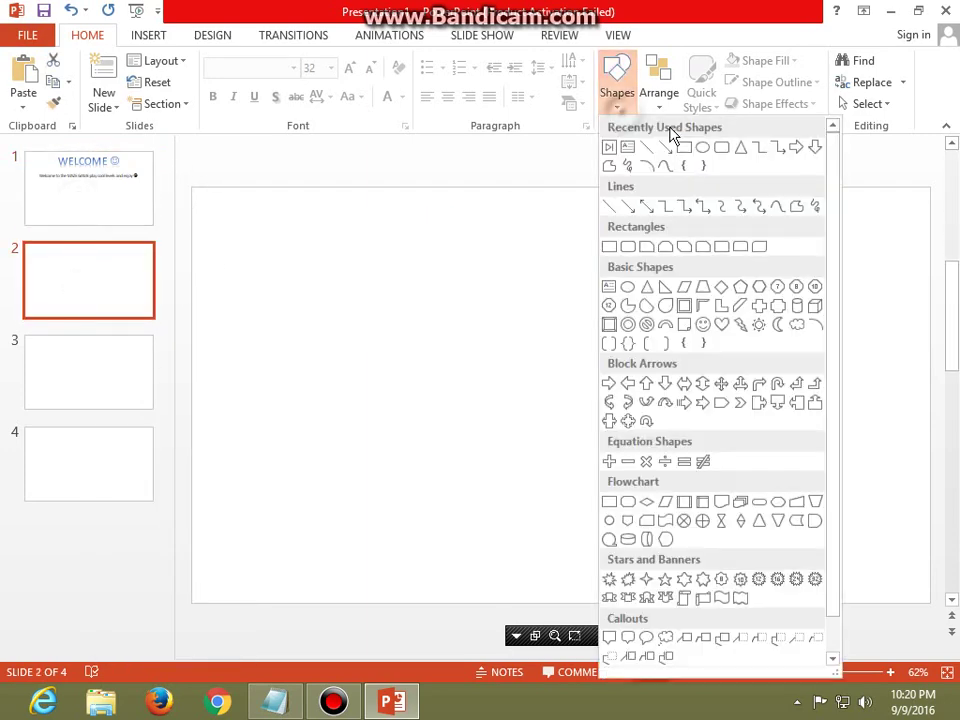
click(665, 147)
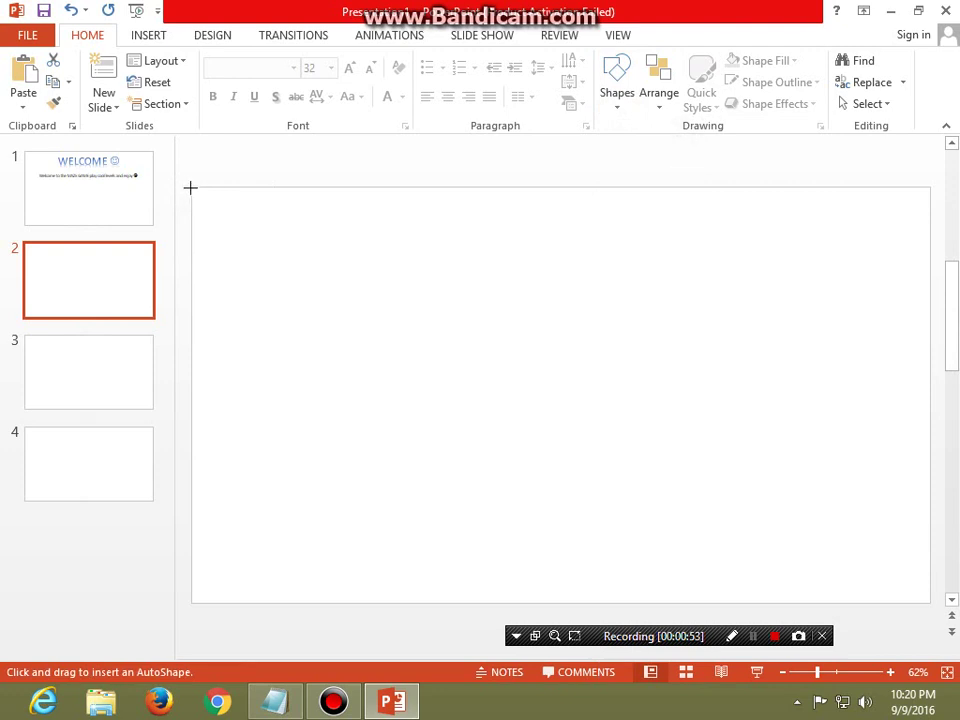
drag(190, 187, 918, 601)
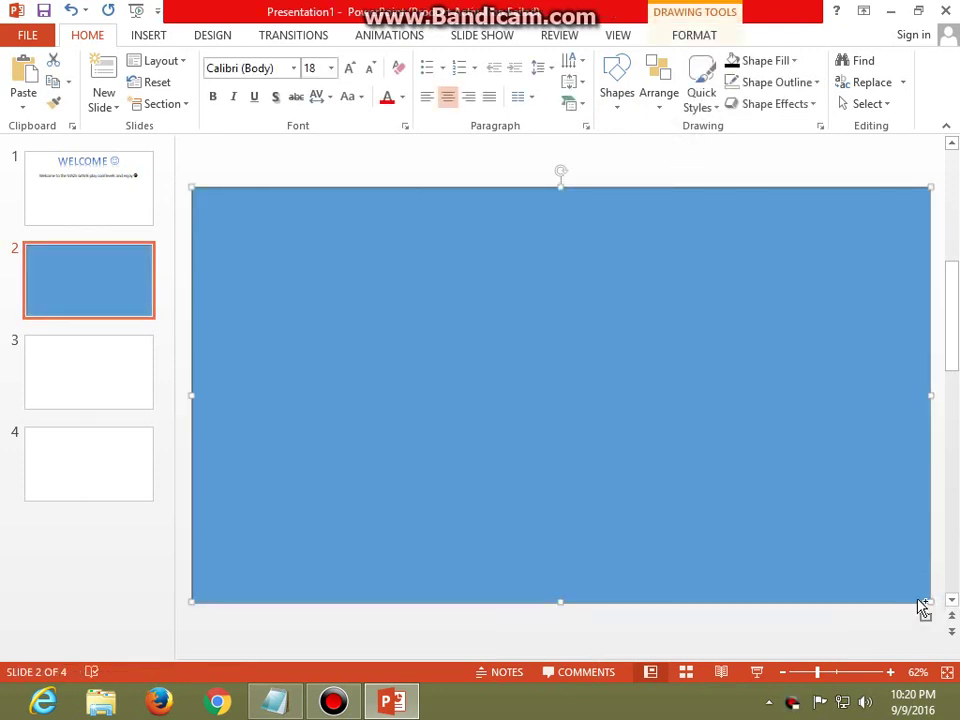
Step: Set the rectangle's fill to 100% transparency
right_click(655, 437)
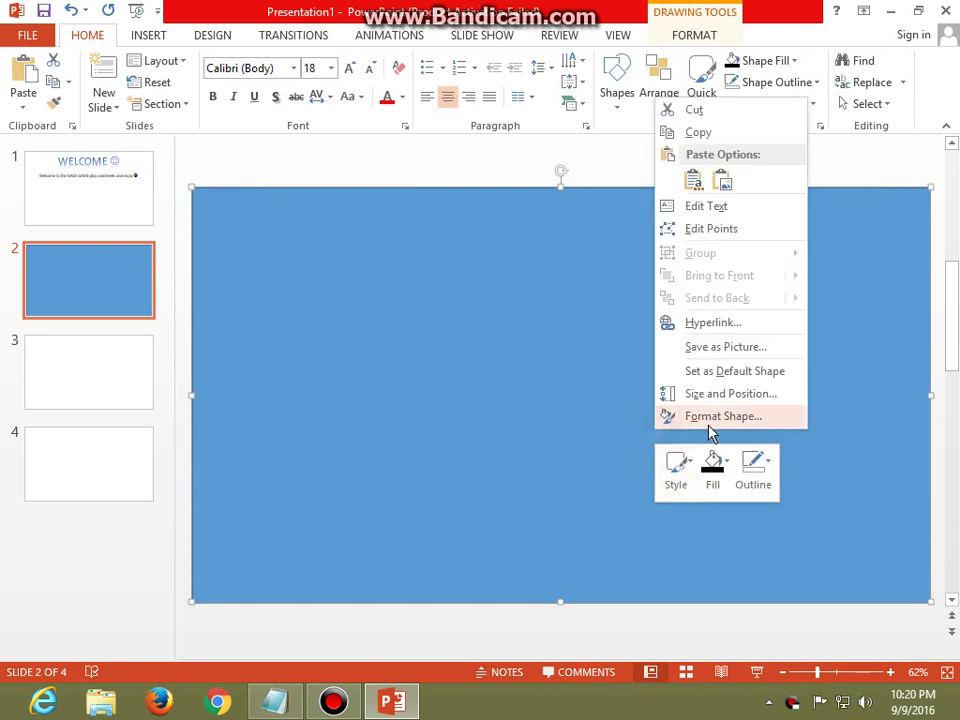
click(712, 416)
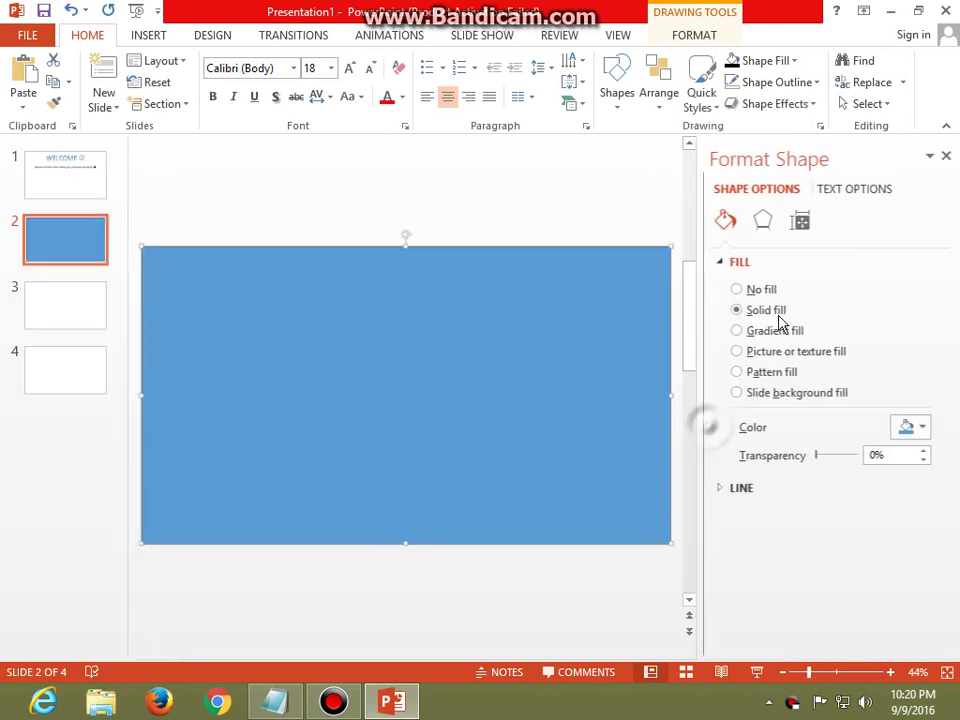
click(714, 262)
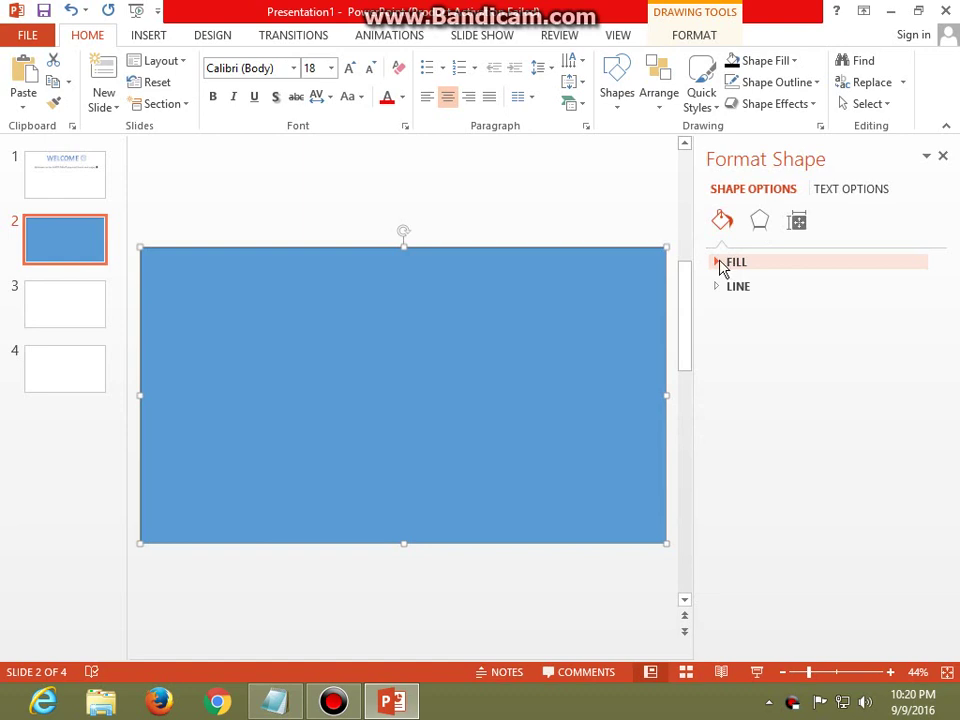
click(718, 264)
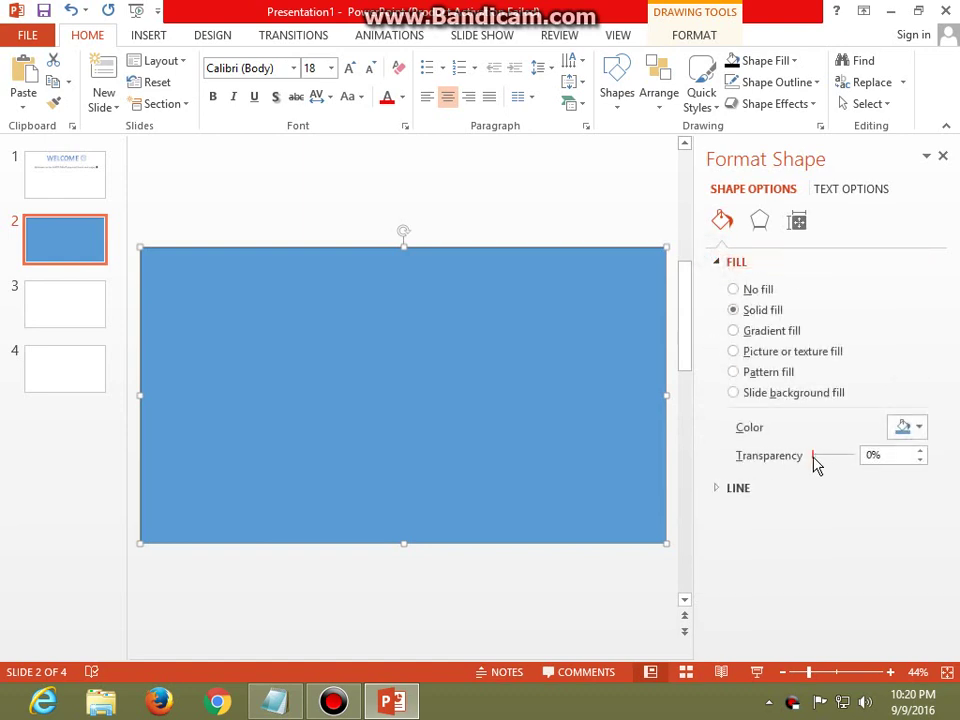
drag(834, 461, 862, 460)
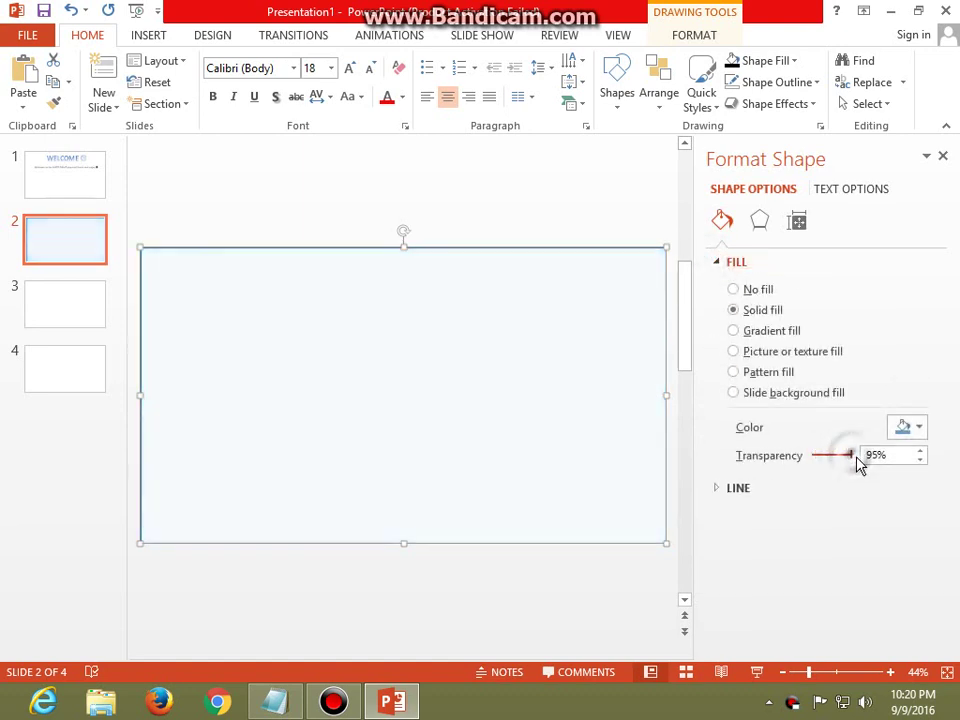
click(942, 156)
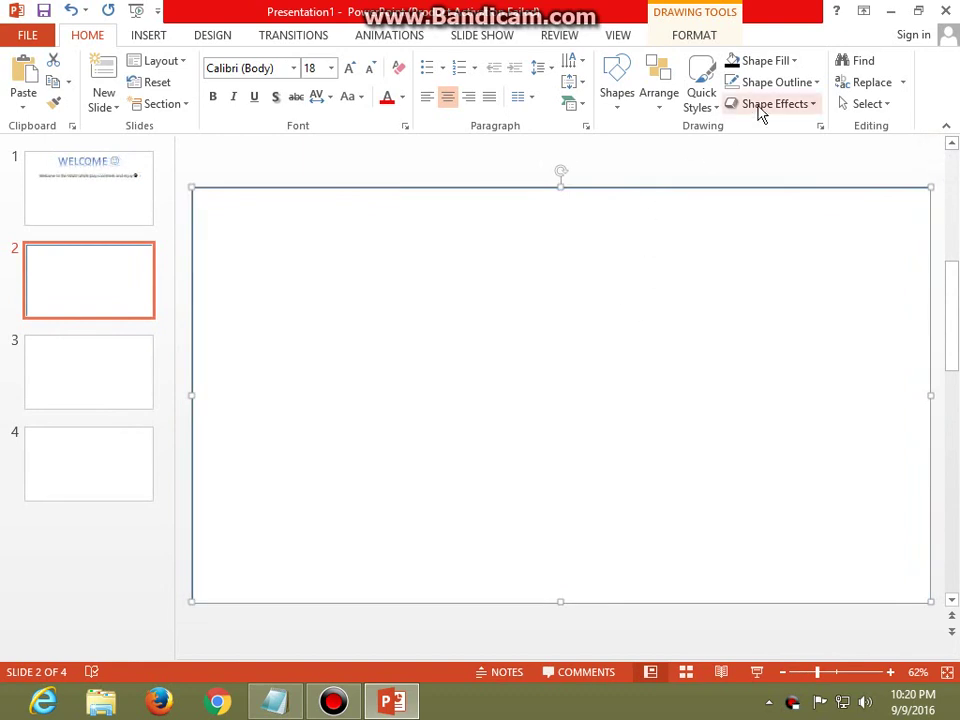
Step: Give the slide-sized rectangle No Outline
click(772, 84)
click(764, 247)
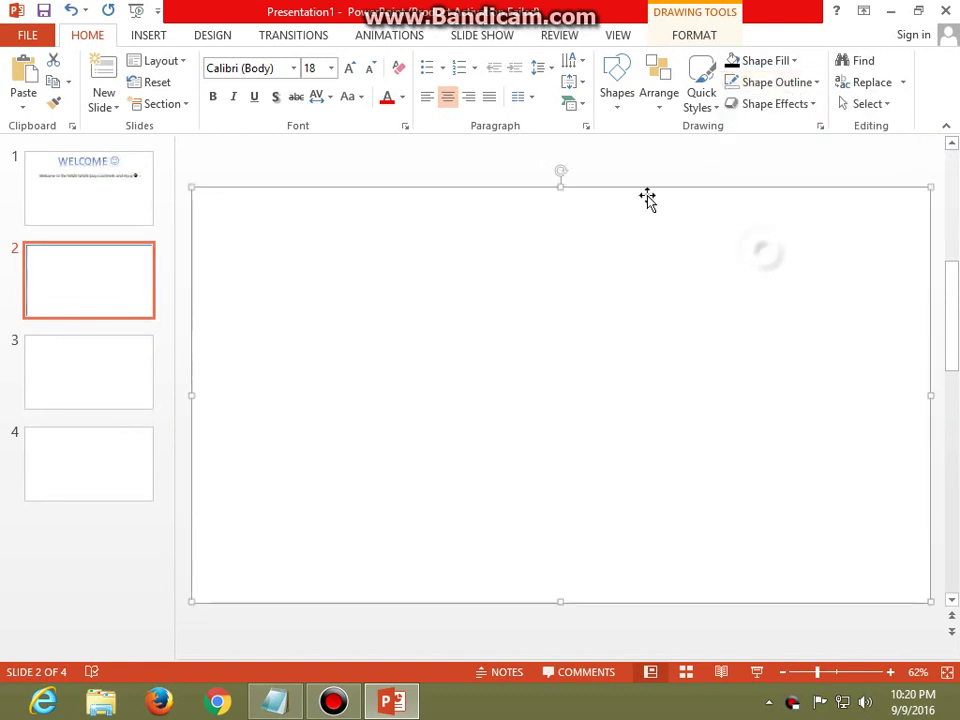
click(566, 150)
click(566, 354)
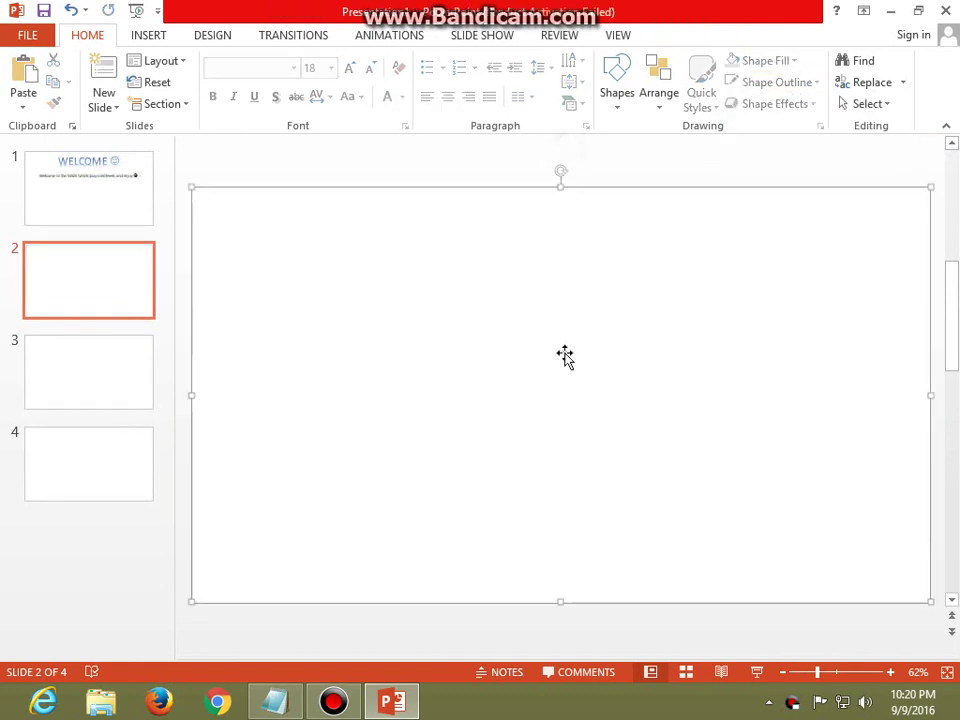
click(343, 178)
click(300, 280)
click(482, 150)
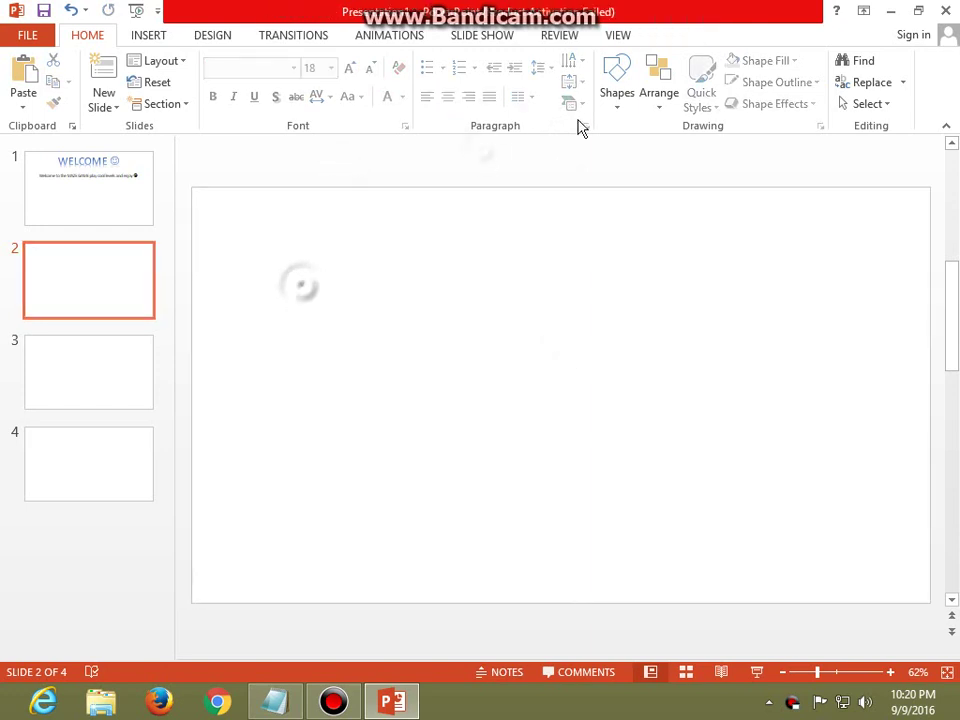
click(617, 85)
Step: Draw a bottom wall bar and a tall vertical right wall at its end
click(679, 148)
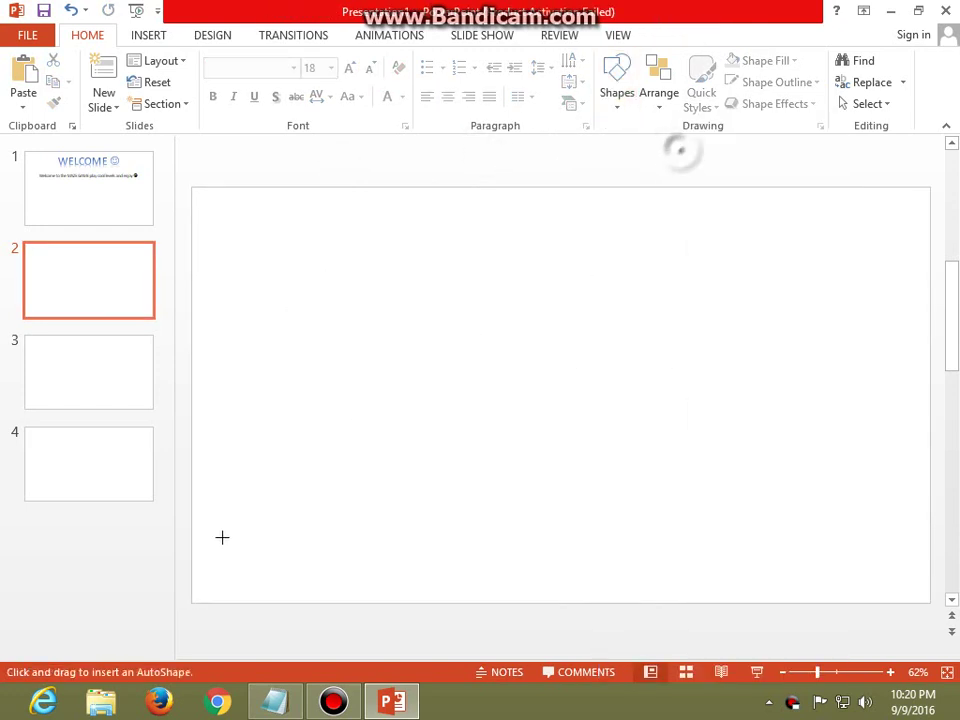
mouse_move(203, 525)
mouse_down()
mouse_move(900, 571)
mouse_move(733, 575)
mouse_up()
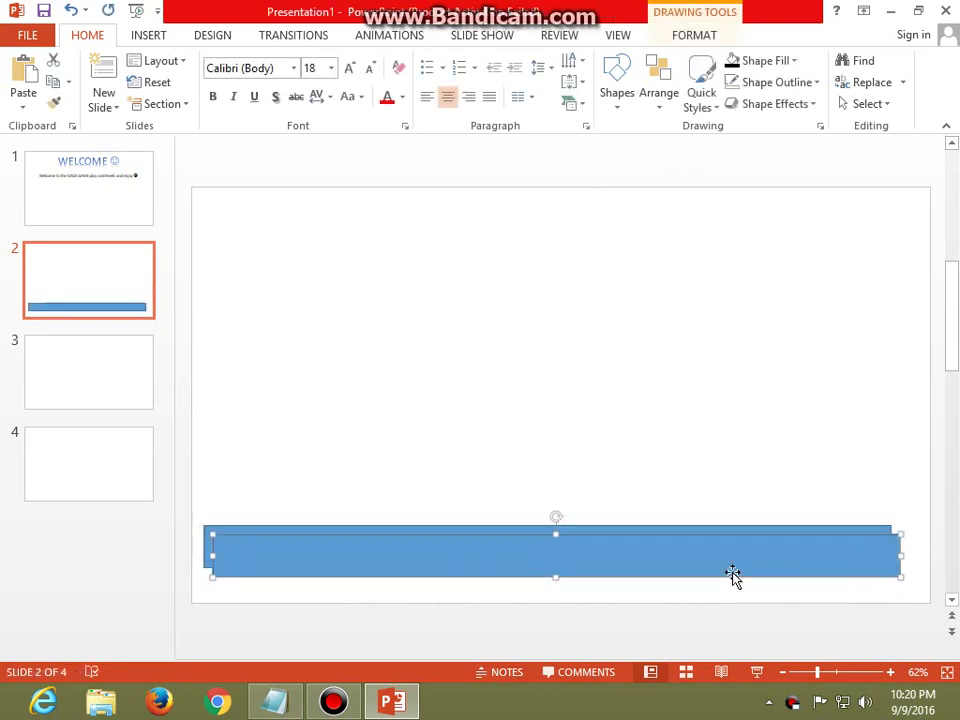
drag(695, 536, 667, 408)
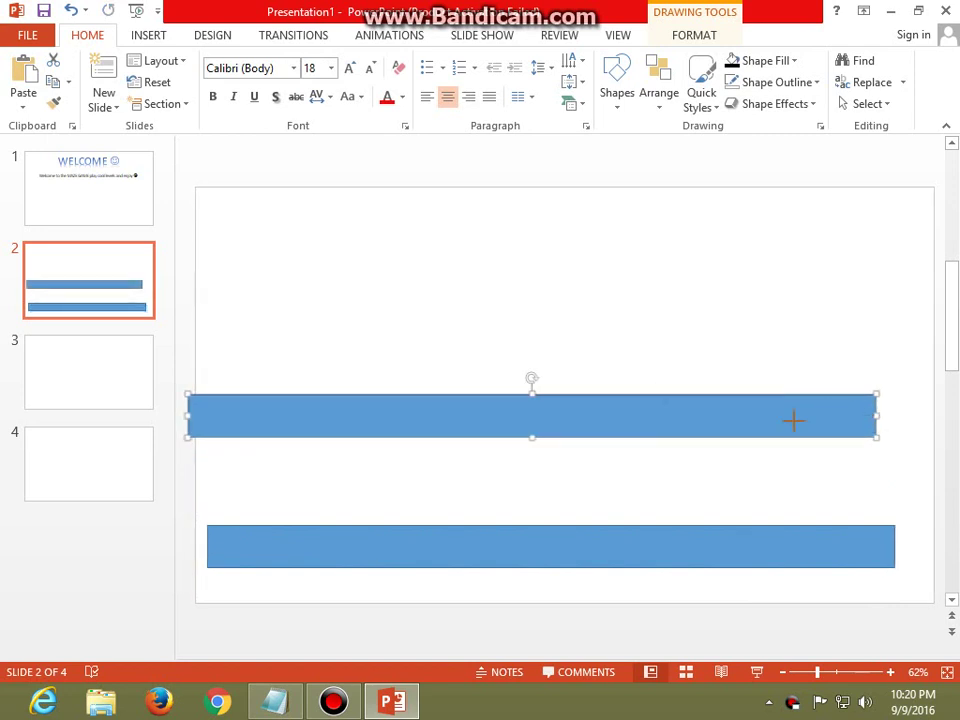
drag(876, 415, 441, 416)
mouse_move(315, 375)
mouse_down()
mouse_move(400, 443)
mouse_move(396, 418)
mouse_up()
drag(311, 443, 868, 463)
drag(871, 315, 880, 226)
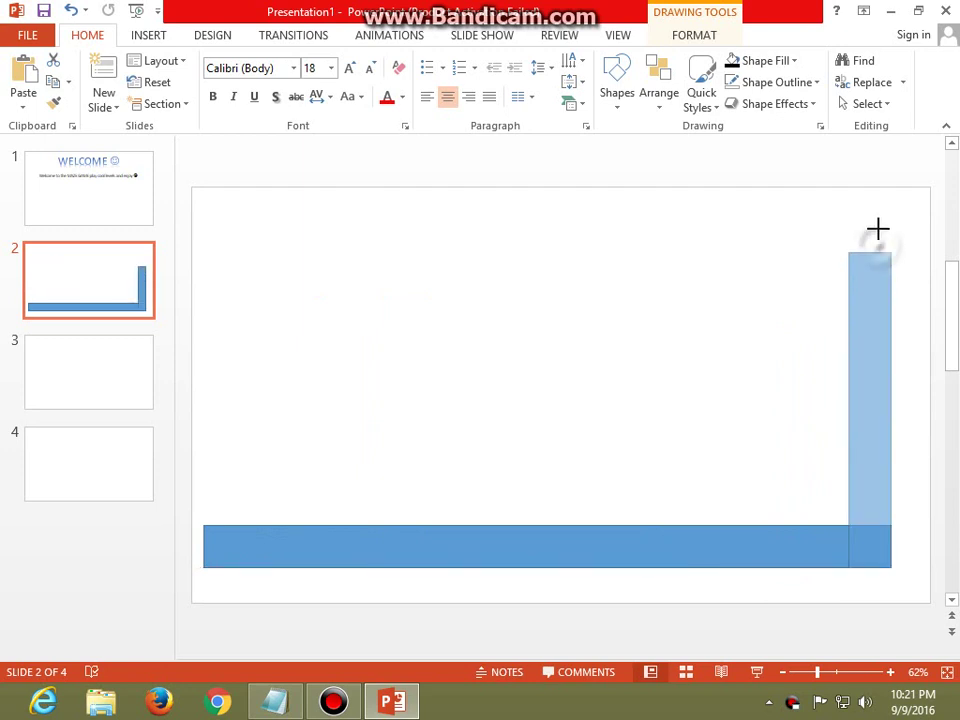
Step: Duplicate the bottom bar into a top wall, shortened from its left end
click(666, 532)
key(ctrl+d)
mouse_move(655, 566)
mouse_down()
mouse_move(688, 230)
mouse_move(649, 250)
mouse_up()
mouse_move(202, 247)
mouse_down()
mouse_move(334, 256)
mouse_move(292, 247)
mouse_up()
Step: Copy the right wall to the left side and shorten it from the bottom
click(877, 358)
drag(877, 358, 297, 344)
drag(303, 566, 302, 479)
click(304, 350)
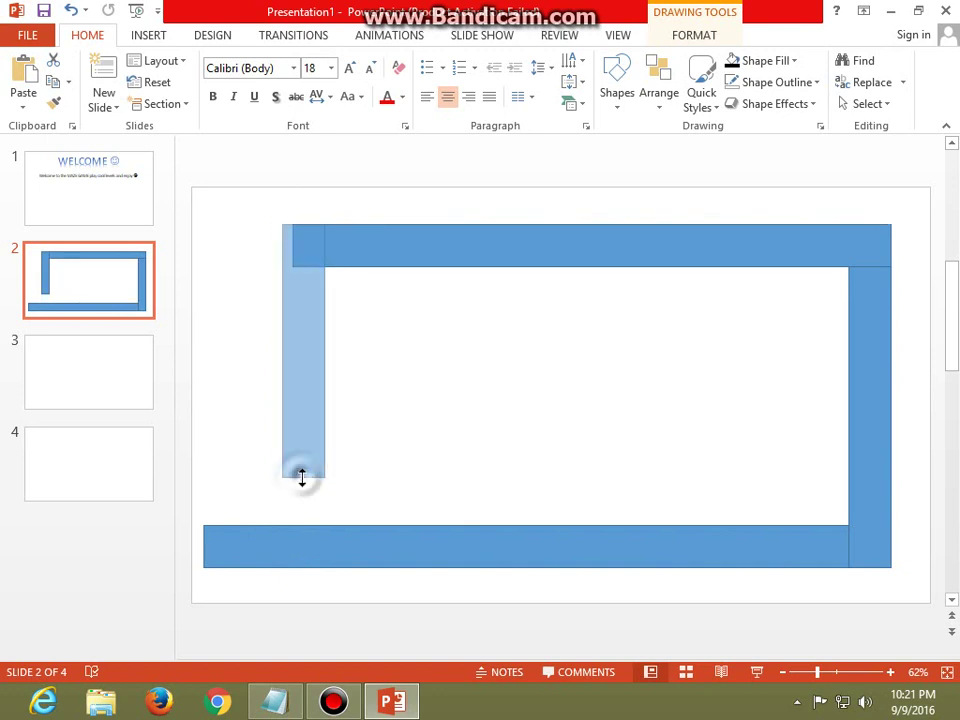
click(313, 165)
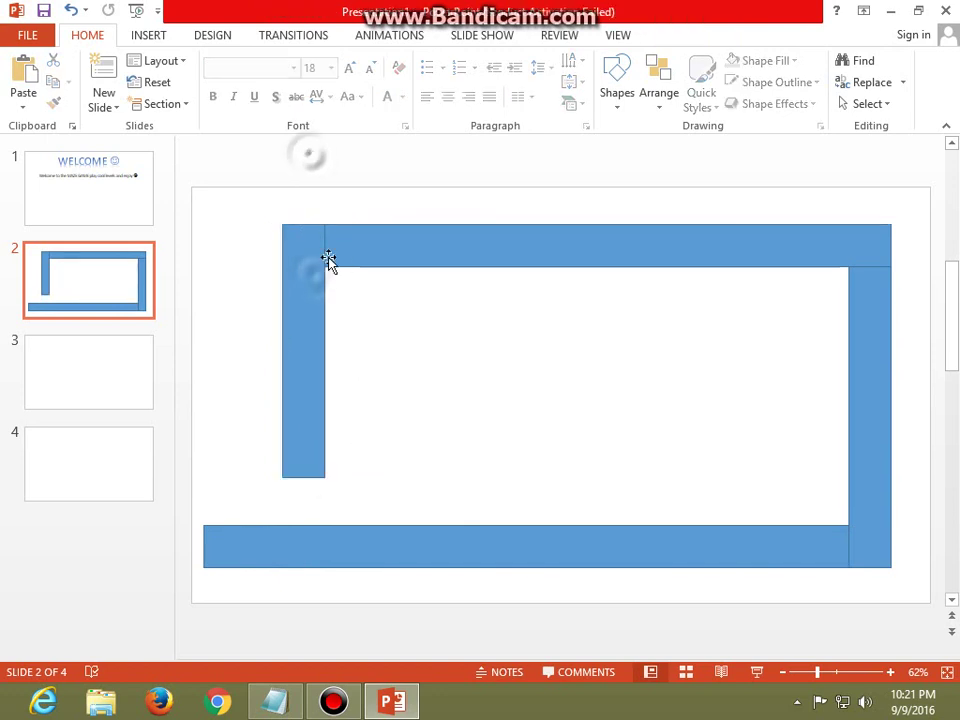
Step: Copy the top bar lower down and shorten it into a short inner ledge
click(332, 262)
click(461, 544)
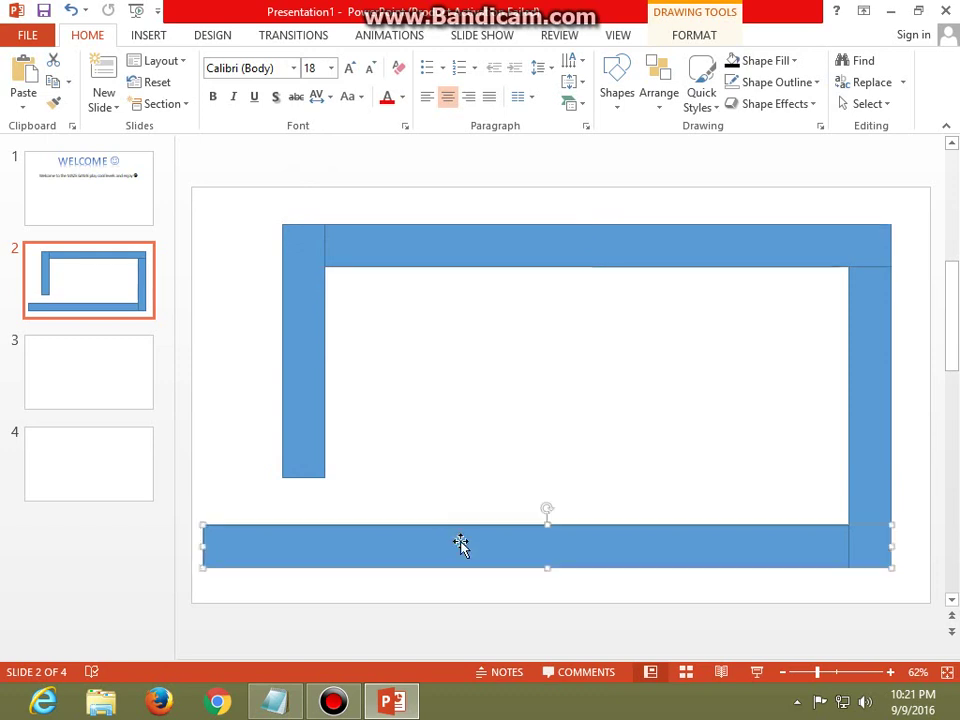
click(477, 251)
drag(477, 253, 479, 466)
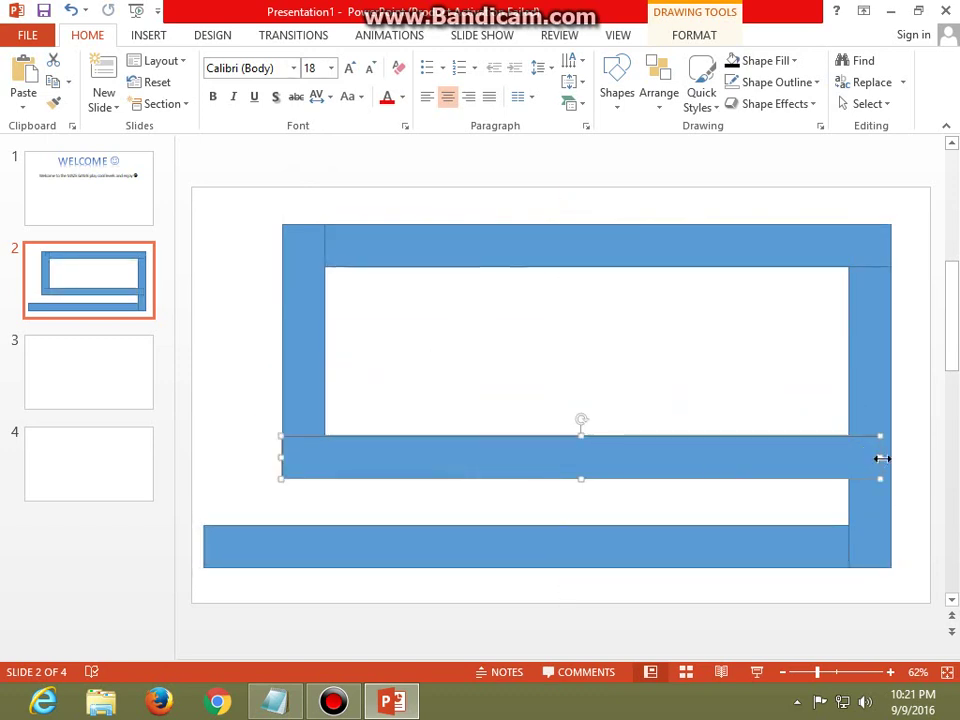
drag(881, 458, 512, 474)
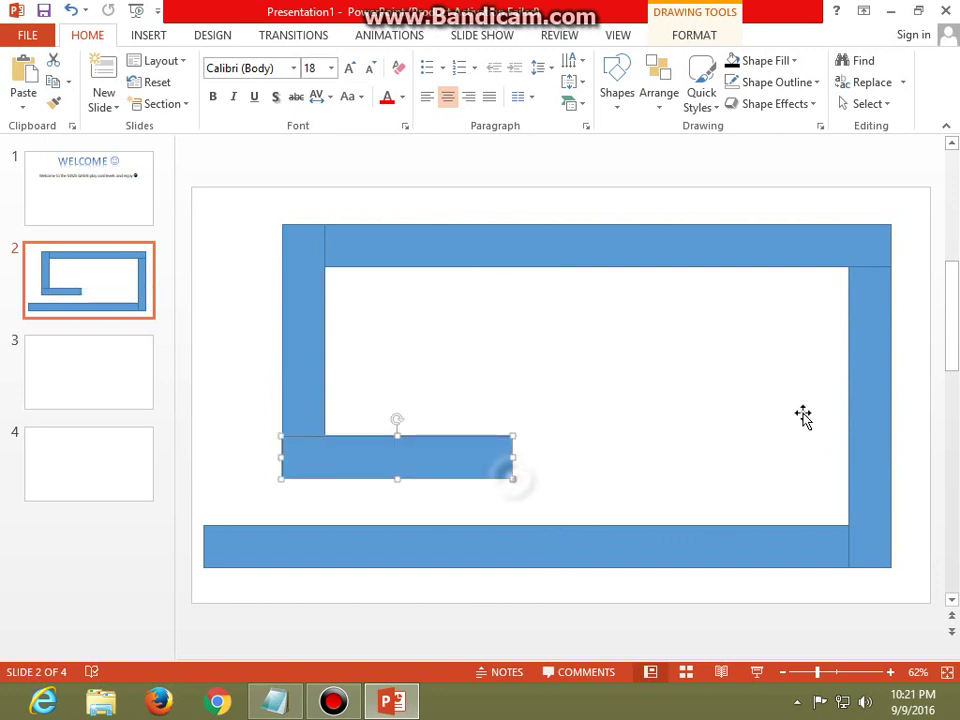
Step: Copy the left wall into a small post on the bottom bar's right side
click(321, 348)
drag(321, 347, 710, 430)
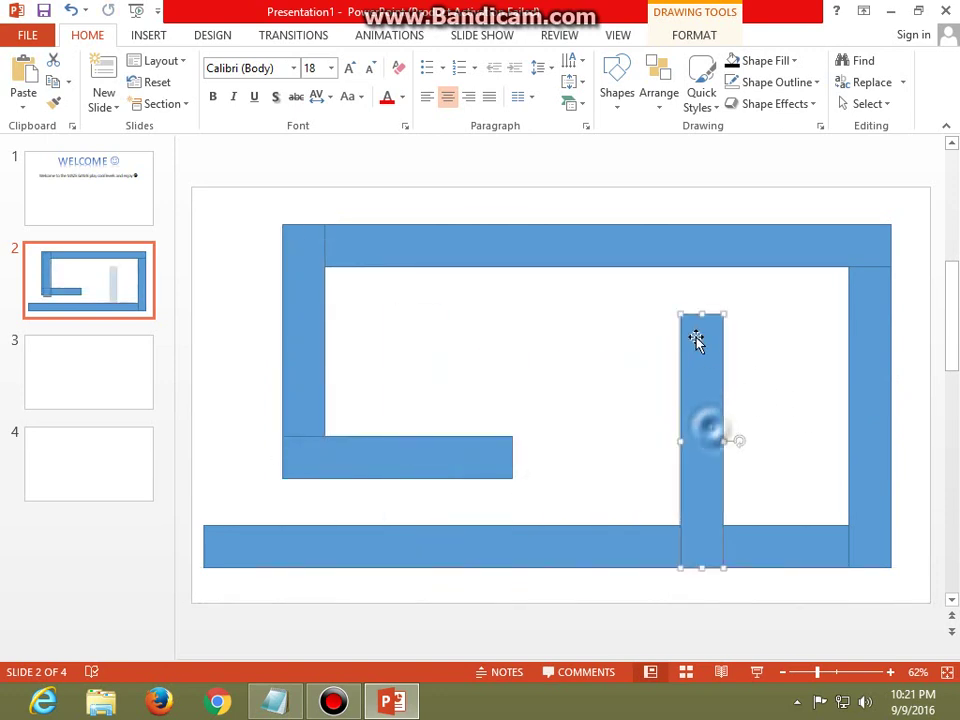
drag(700, 315, 701, 416)
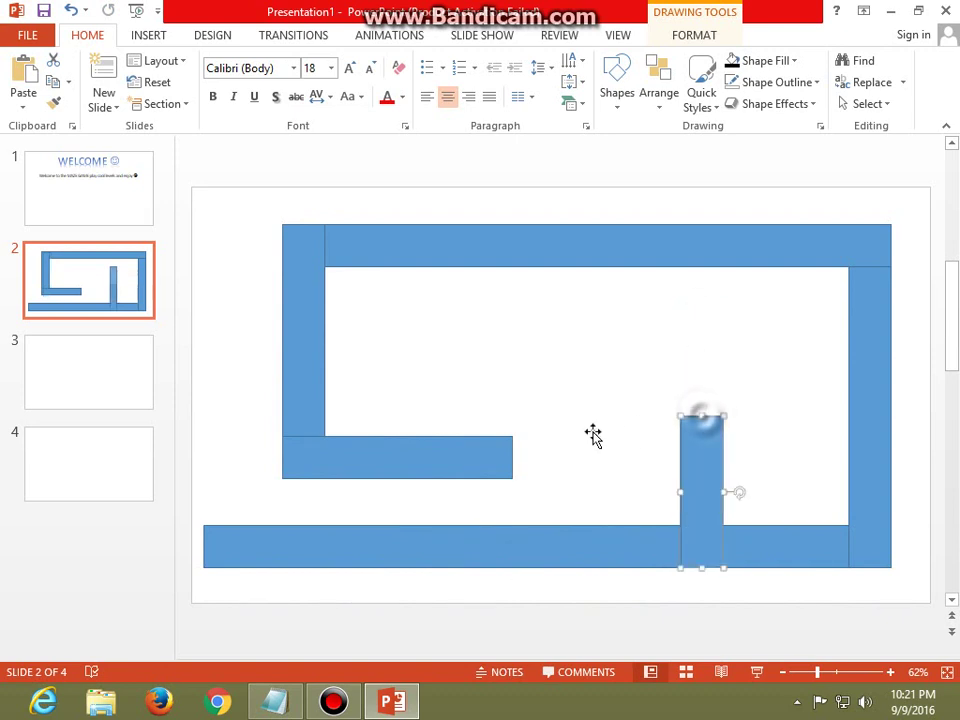
Step: Remove outlines from all six maze walls and nudge the small post right
click(489, 468)
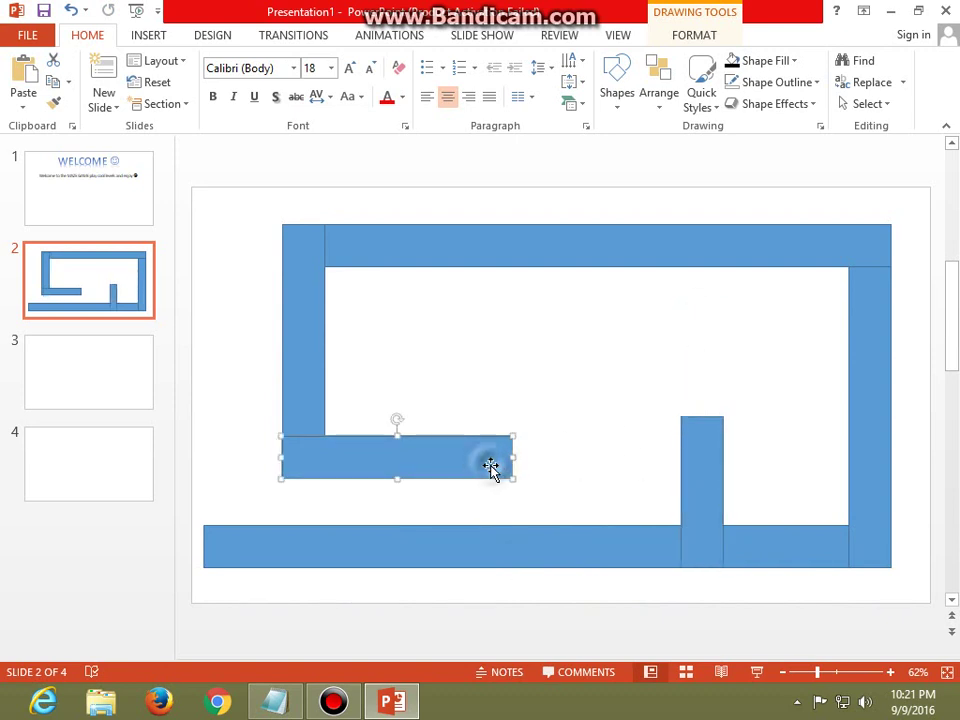
shift+click(494, 537)
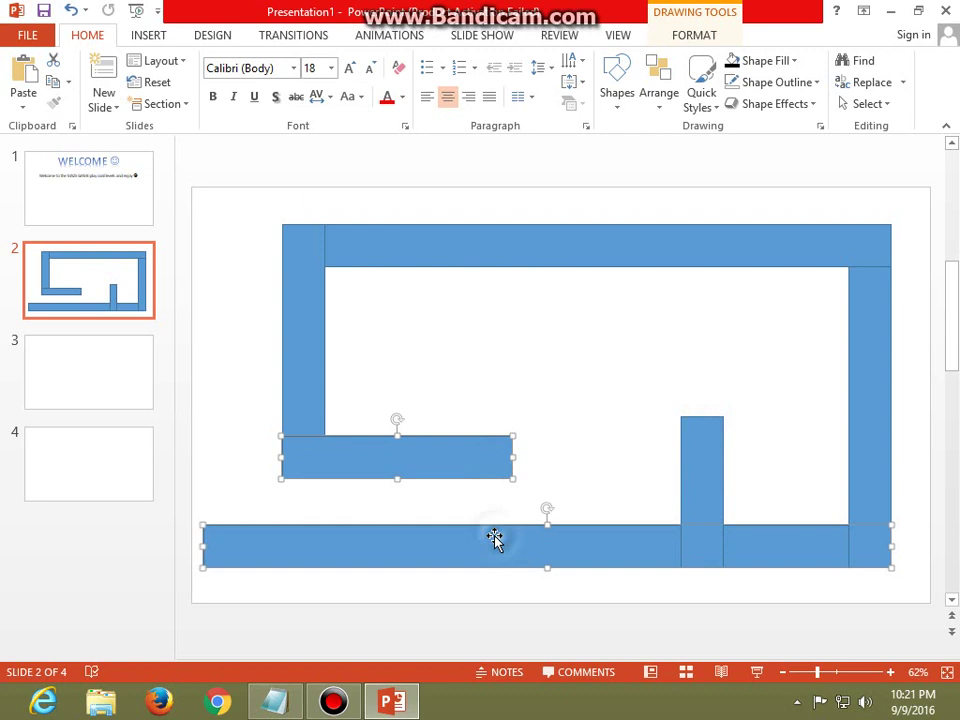
shift+click(325, 368)
shift+click(439, 255)
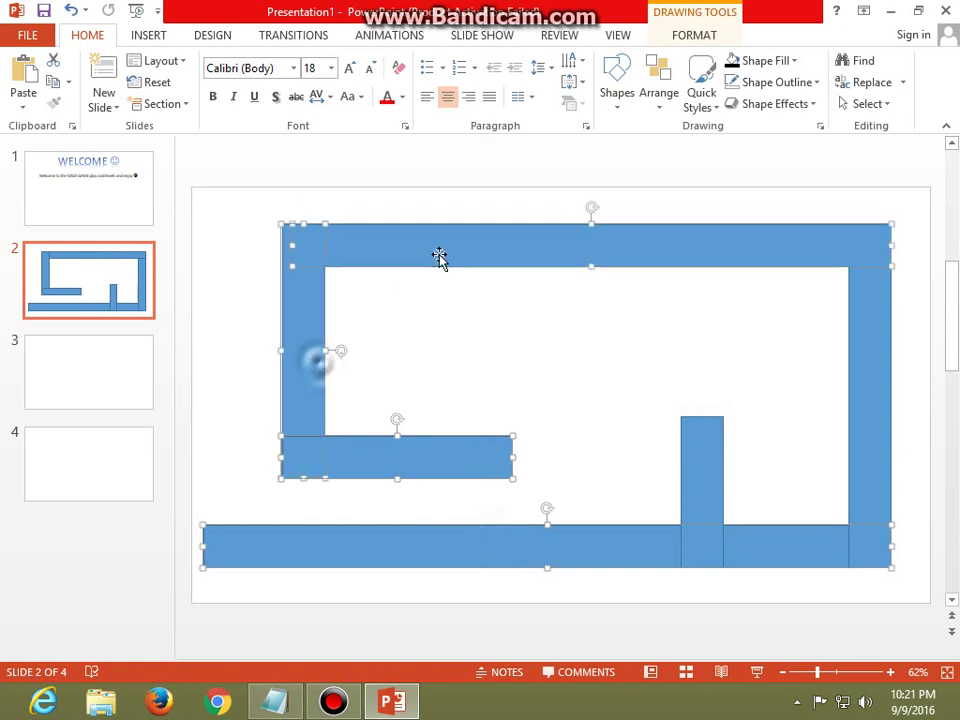
shift+click(703, 437)
shift+click(874, 401)
click(775, 82)
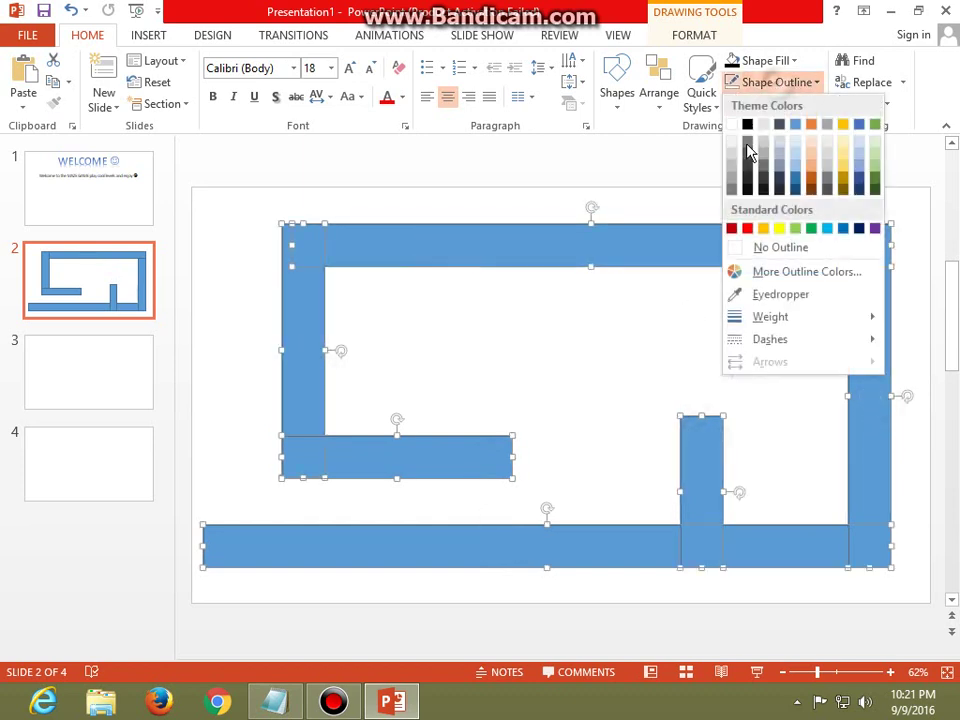
click(756, 247)
click(512, 156)
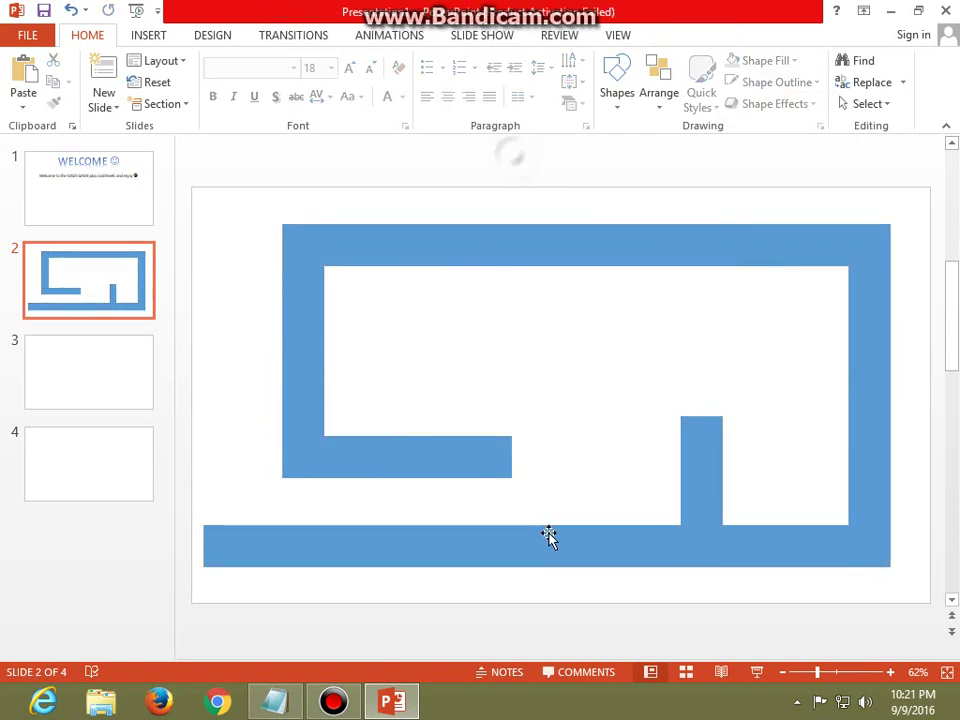
drag(711, 480, 739, 476)
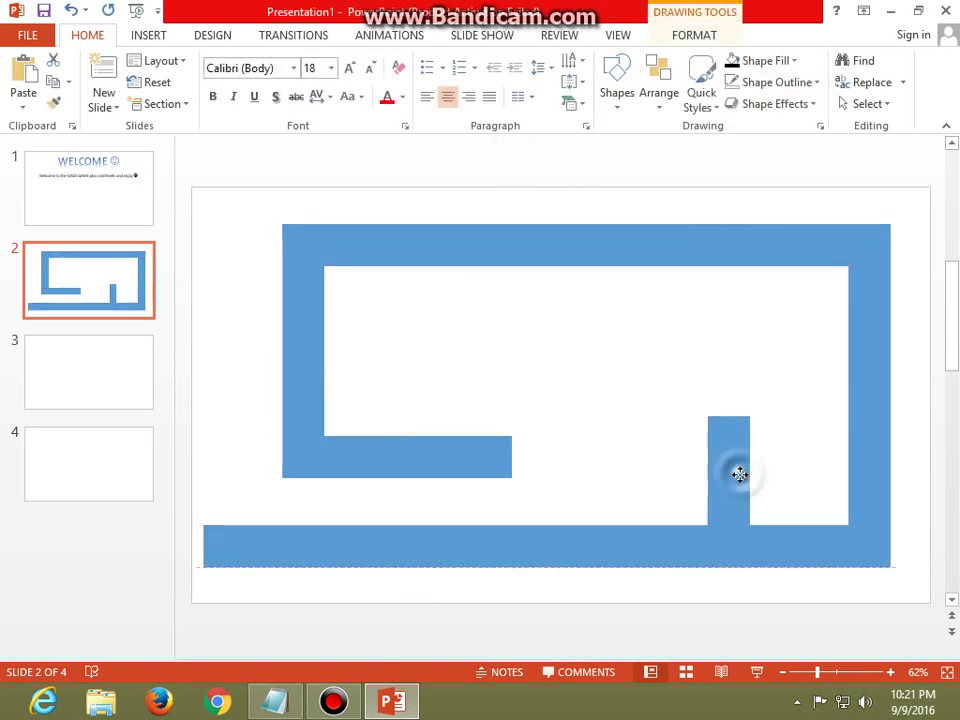
click(559, 191)
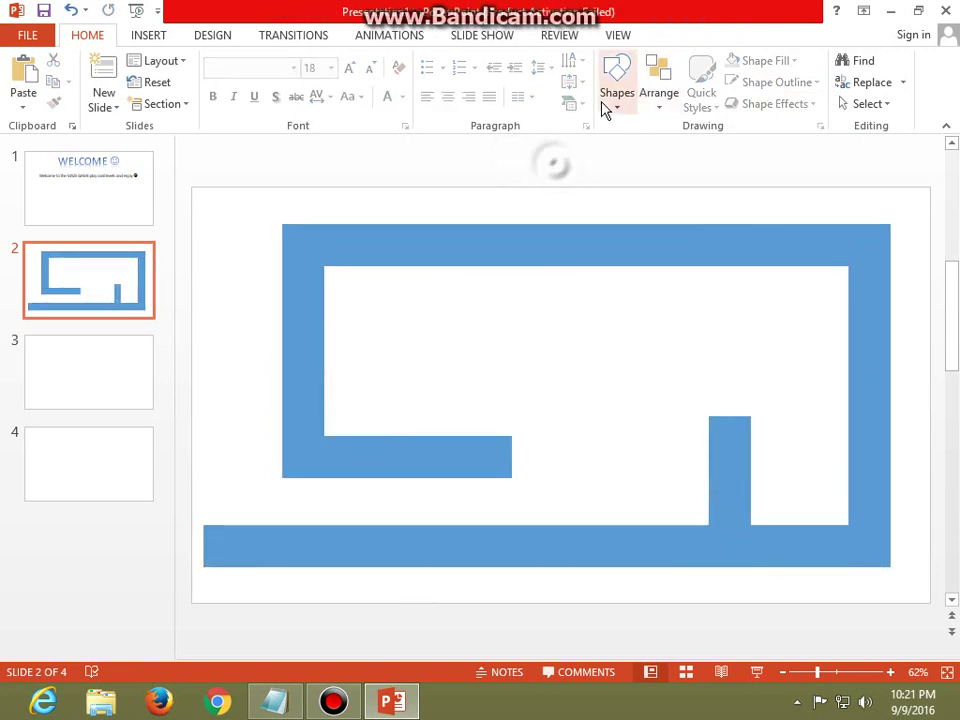
Step: Draw a dark blue circle at the bottom bar's left end as the entrance
click(607, 105)
click(701, 149)
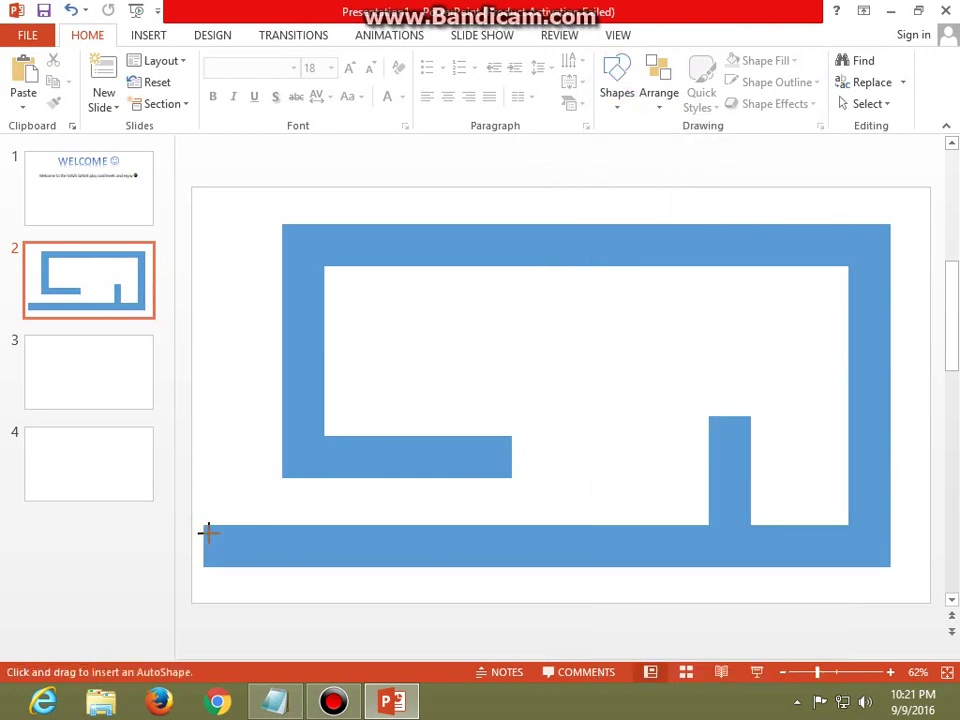
drag(207, 532, 243, 568)
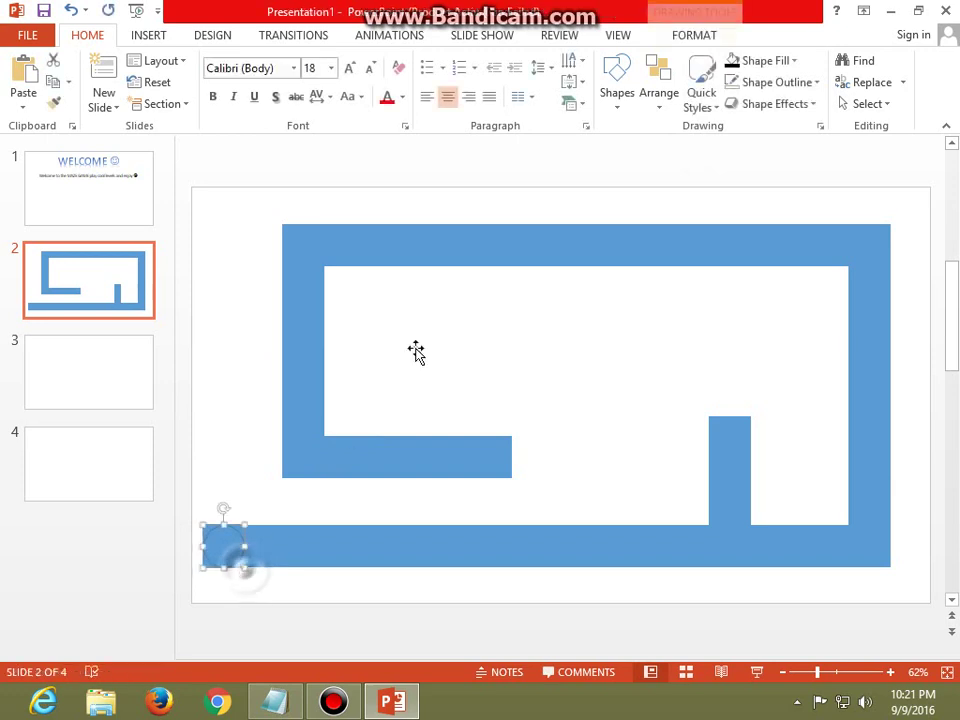
click(793, 61)
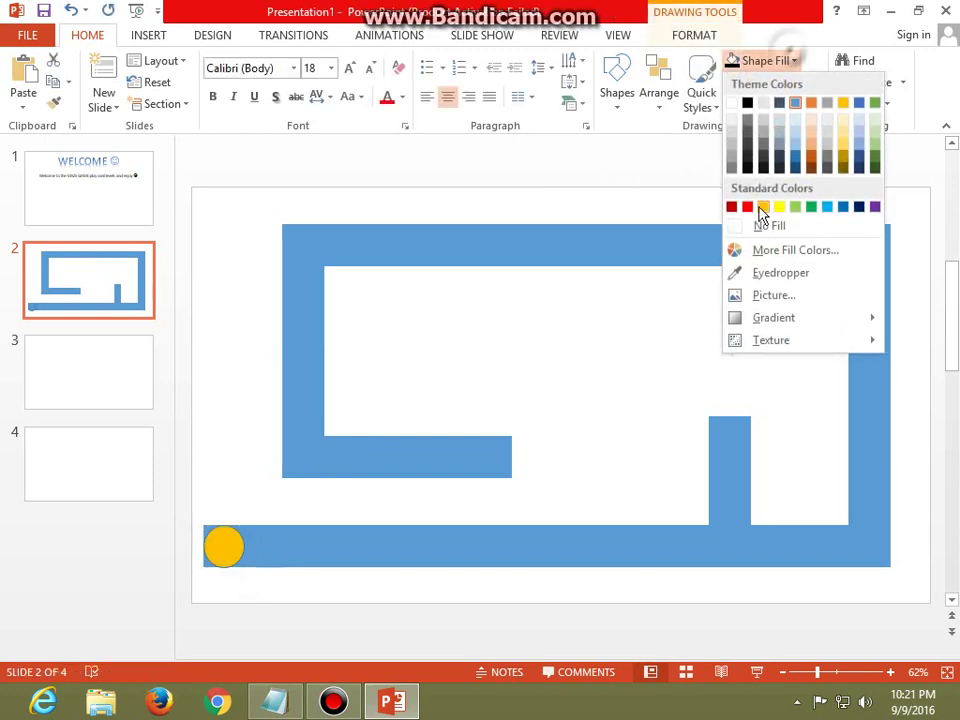
click(859, 207)
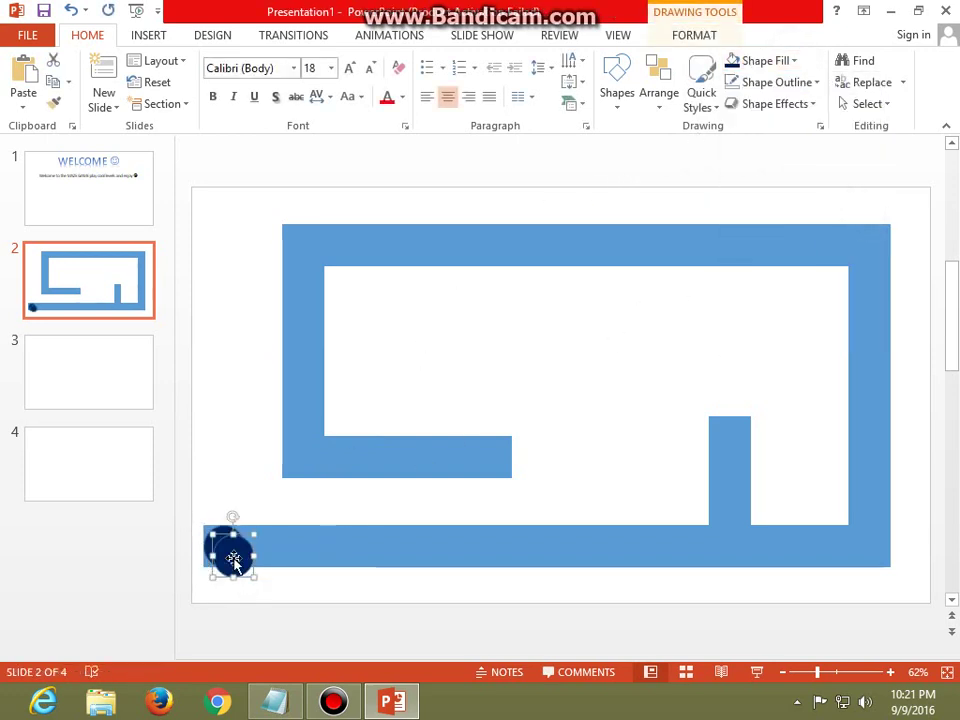
Step: Copy the circle to the top of the post and fill it yellow
drag(231, 558, 735, 450)
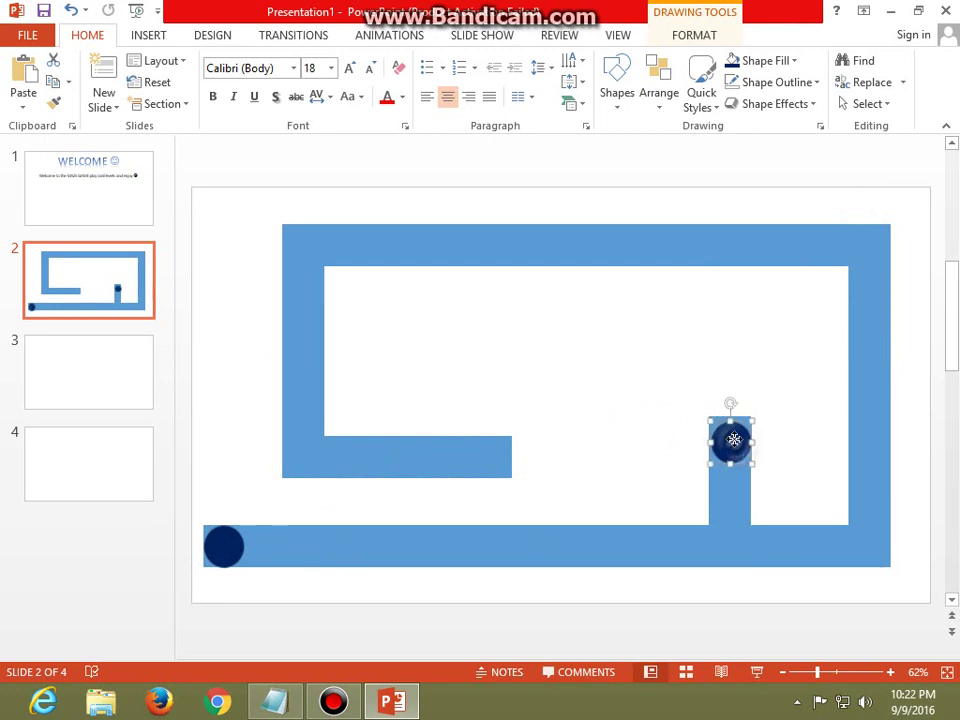
click(777, 63)
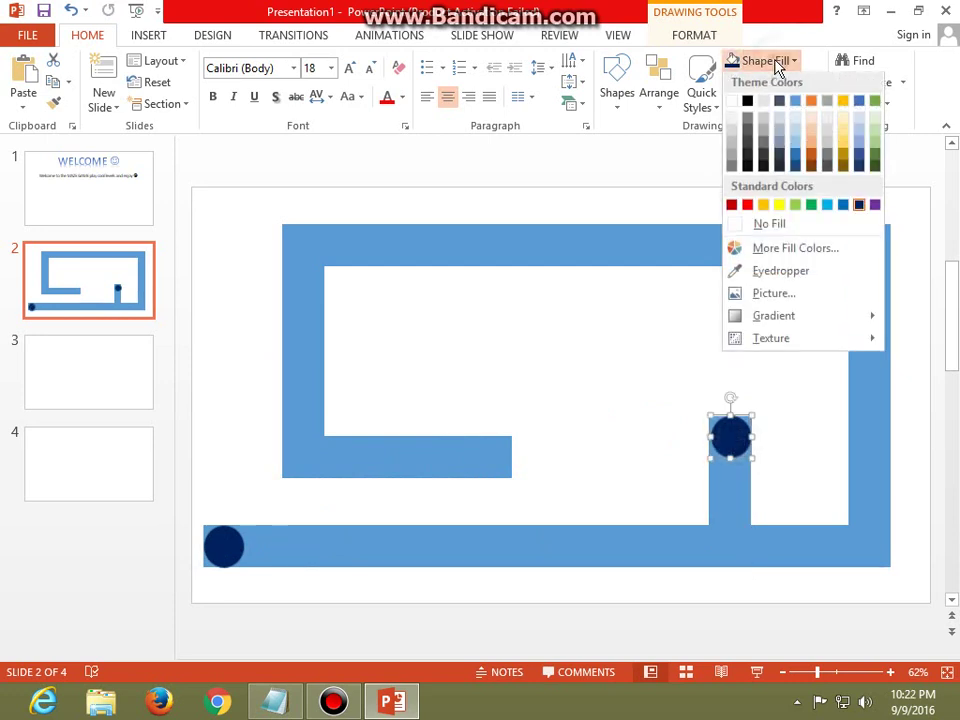
click(779, 205)
key(ctrl+f)
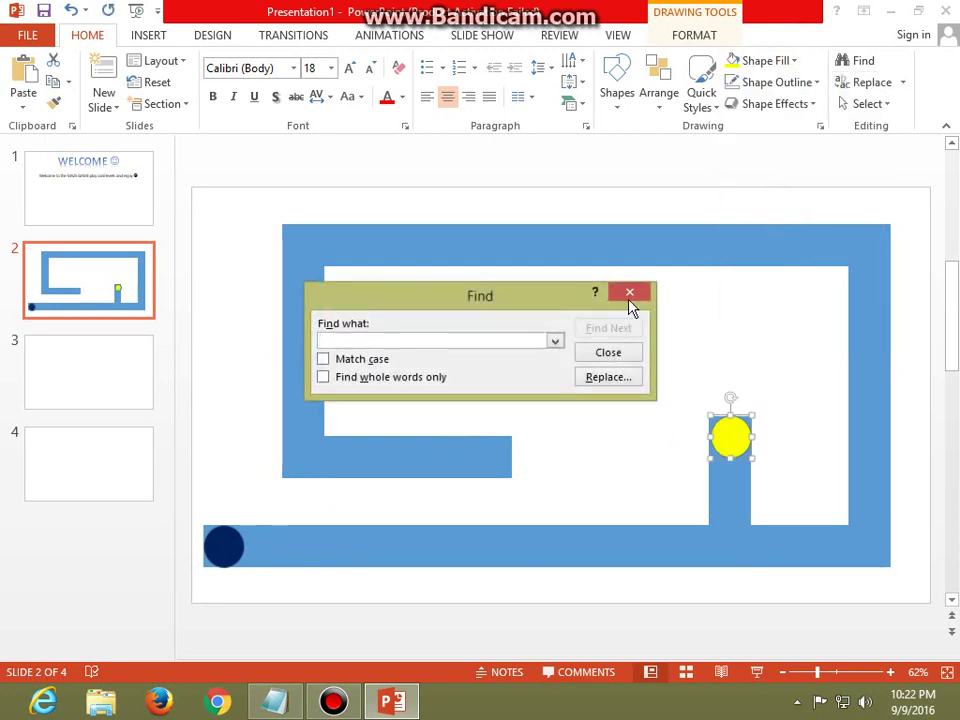
click(629, 296)
Step: Place a copy of the yellow circle on the inner ledge and colour it red
drag(731, 436, 291, 411)
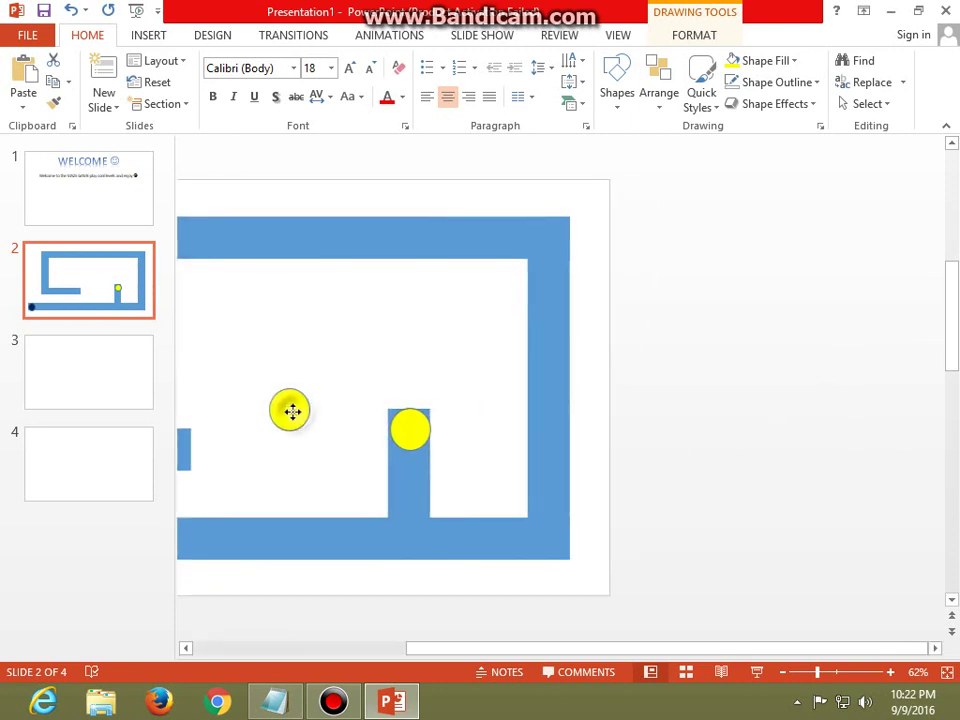
drag(609, 416, 491, 457)
click(766, 62)
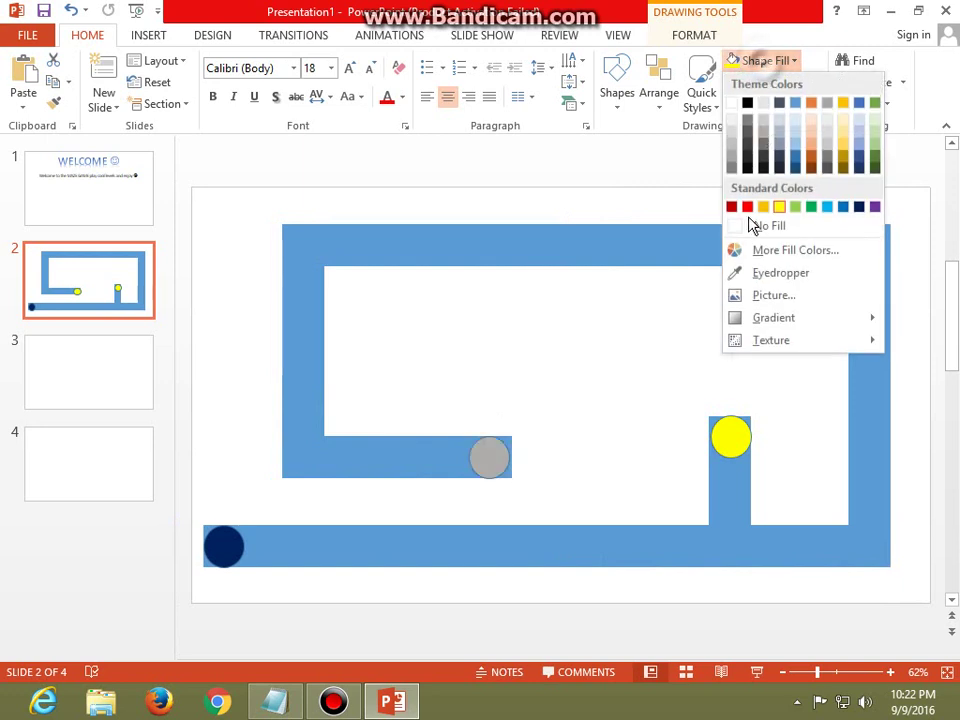
click(742, 206)
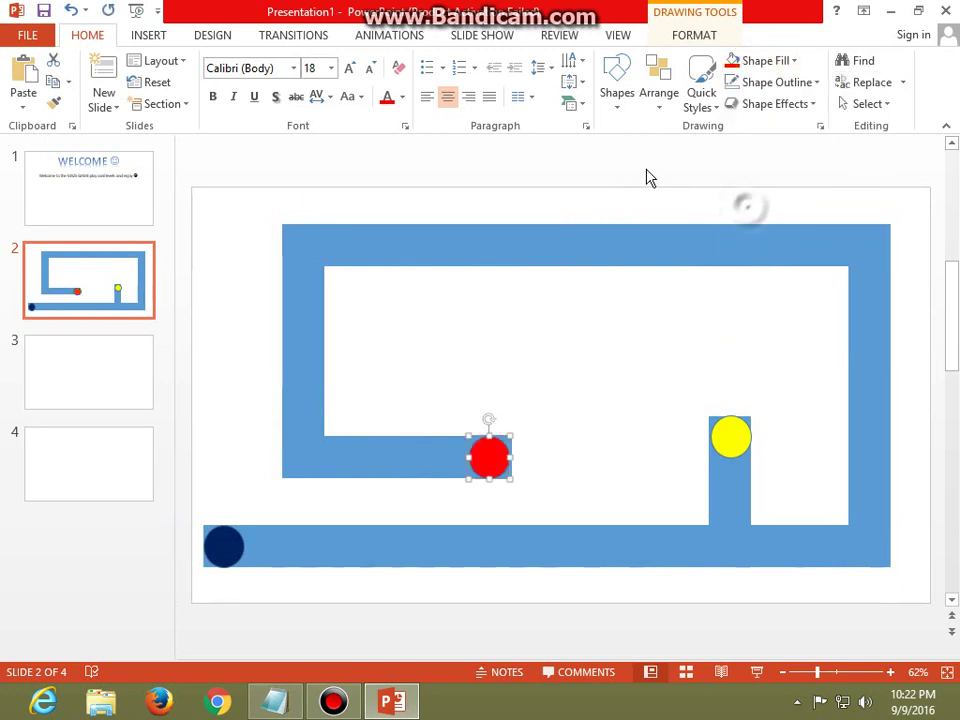
click(494, 460)
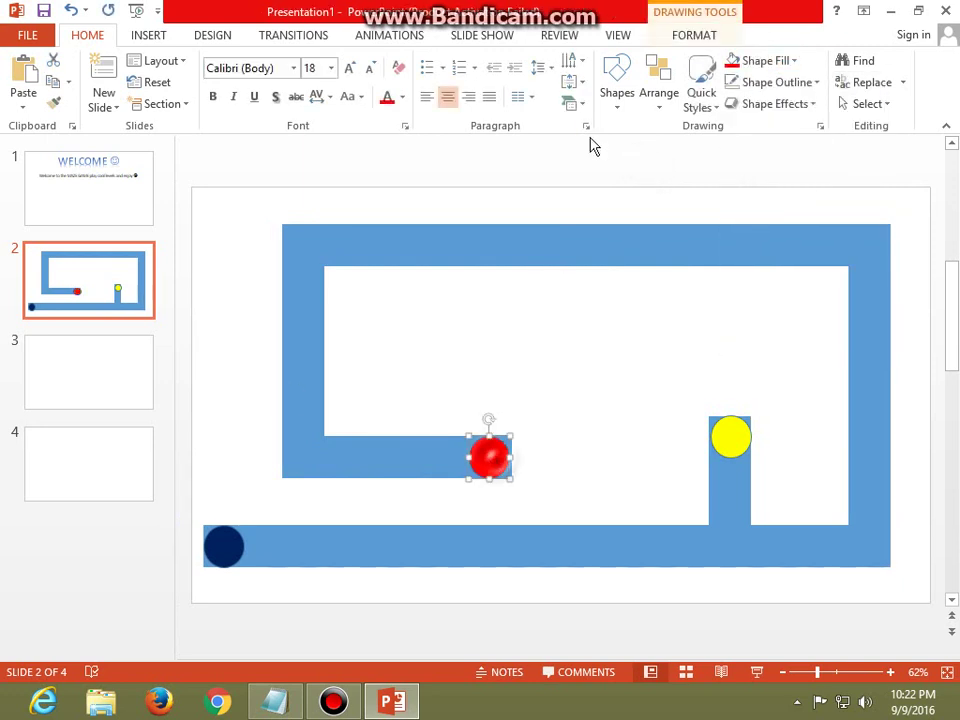
click(239, 262)
Step: Give the full-slide shape a mouse-over hyperlink to Next Slide
click(148, 35)
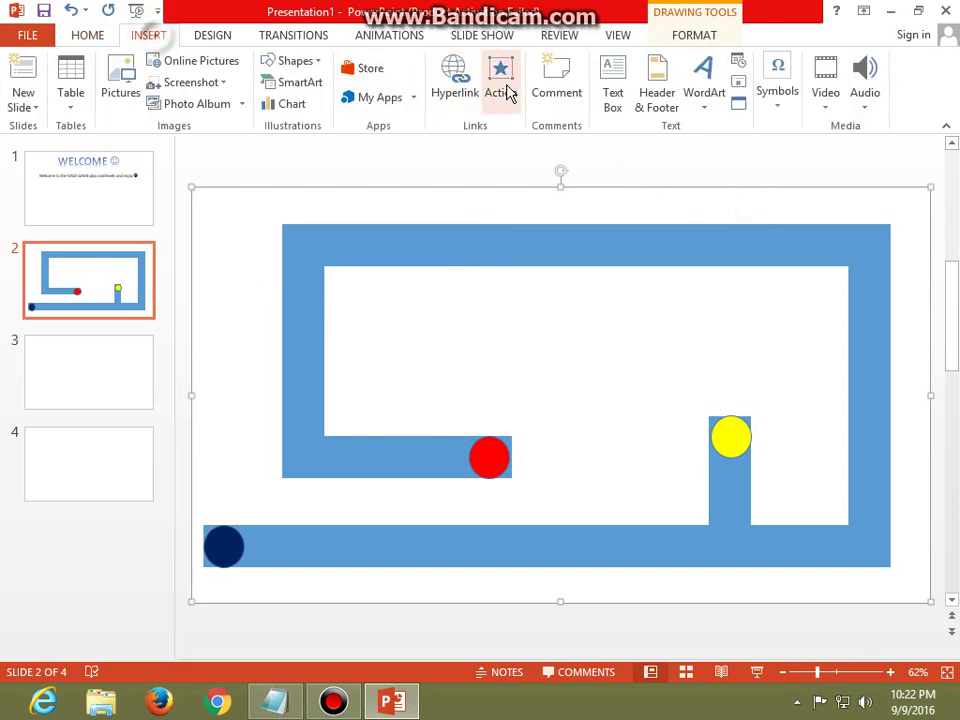
click(503, 88)
click(442, 197)
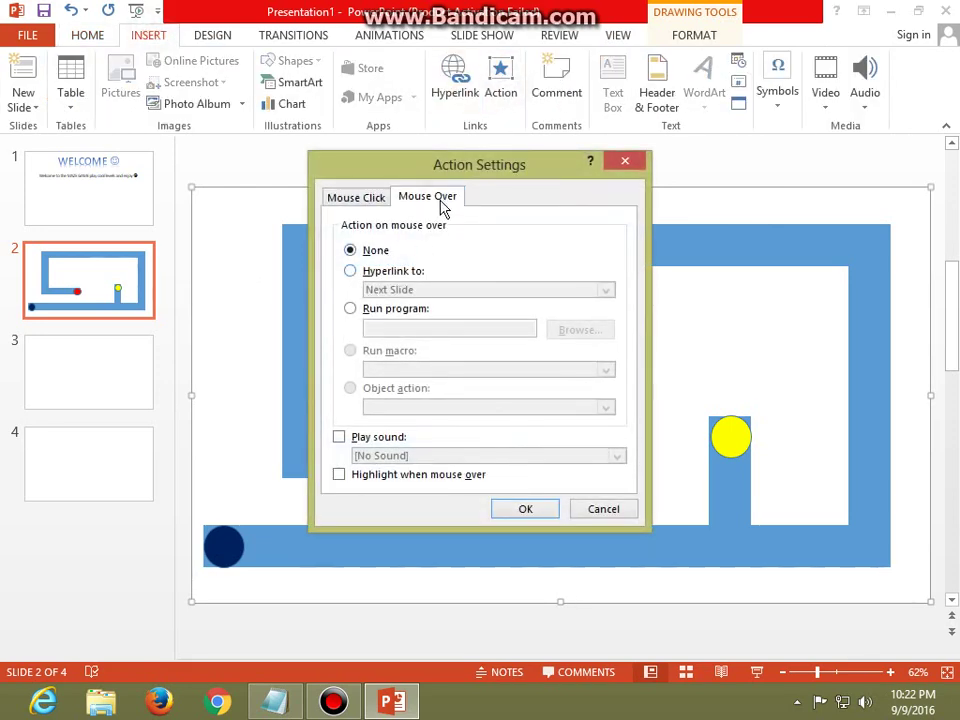
click(350, 272)
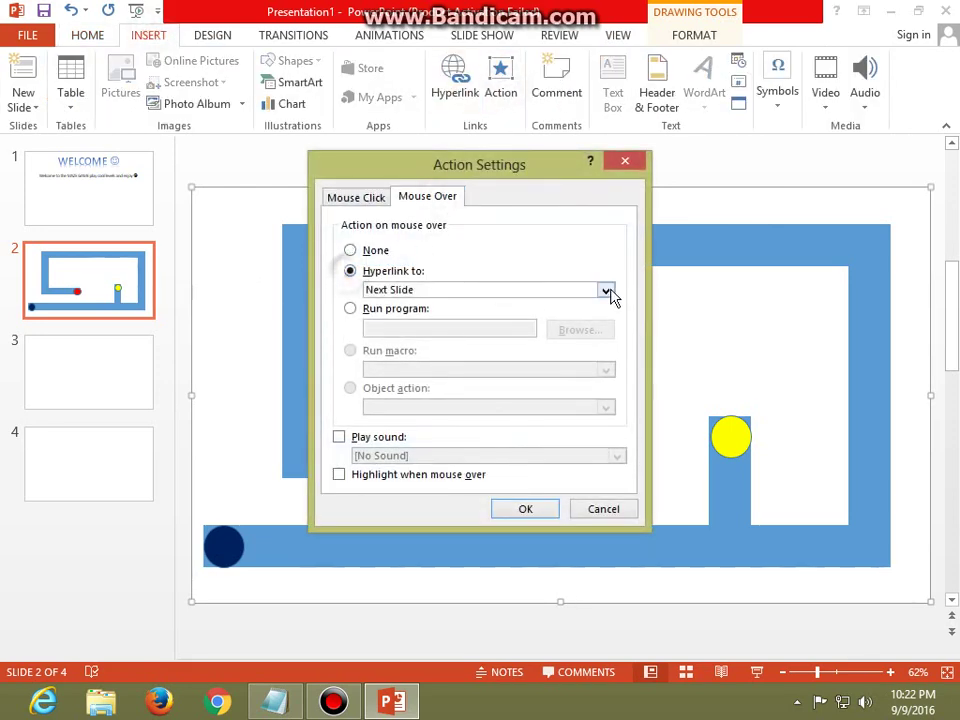
click(607, 290)
click(380, 307)
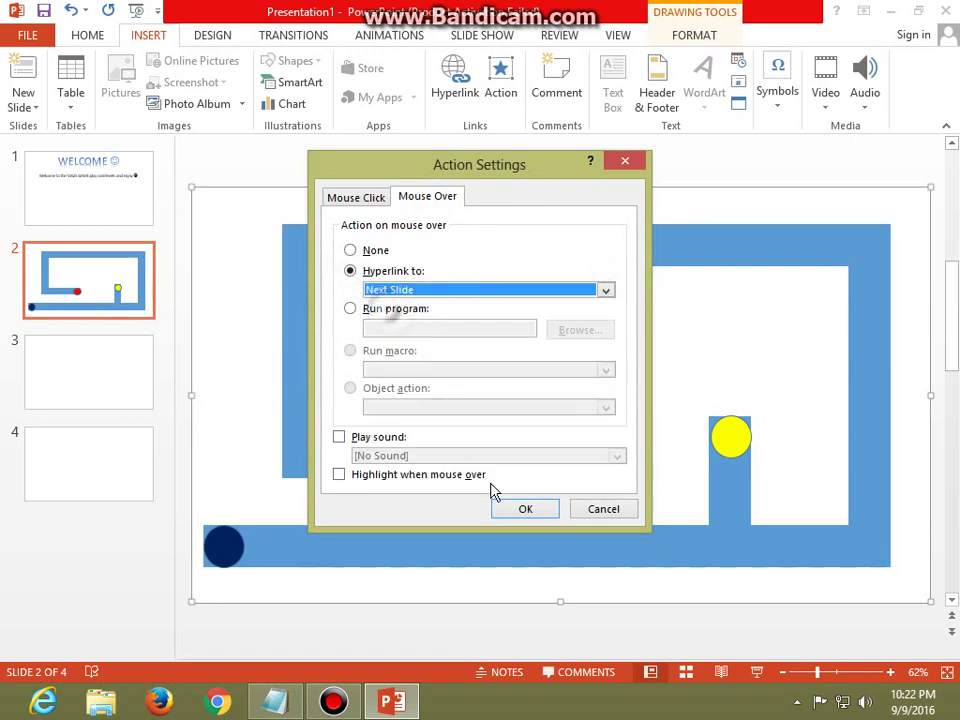
click(520, 510)
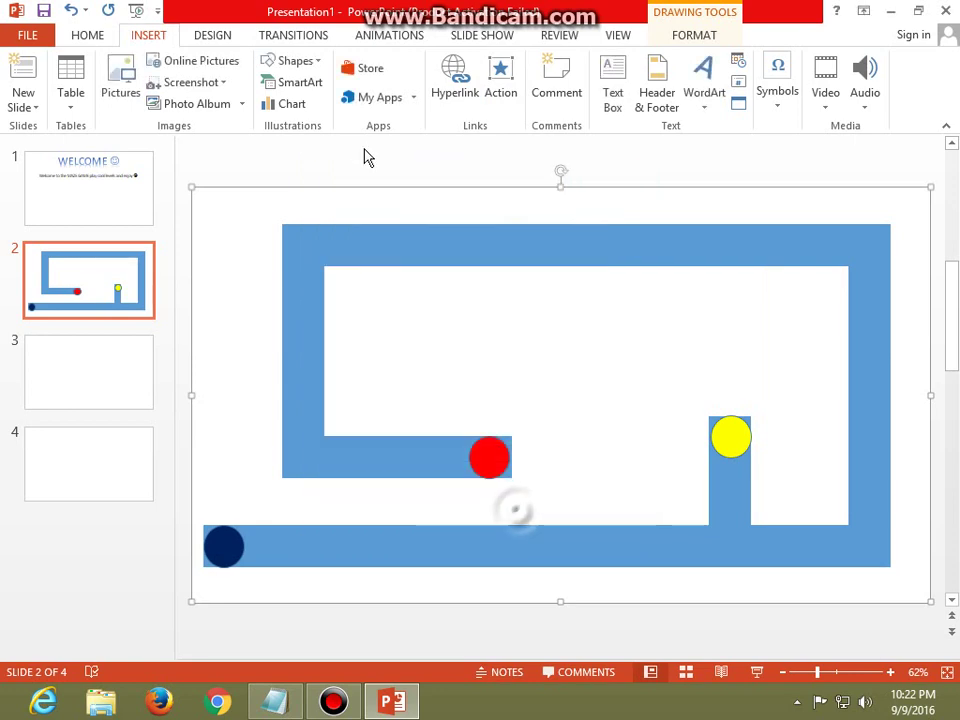
Step: Give the red circle a click hyperlink to Slide 4
click(482, 441)
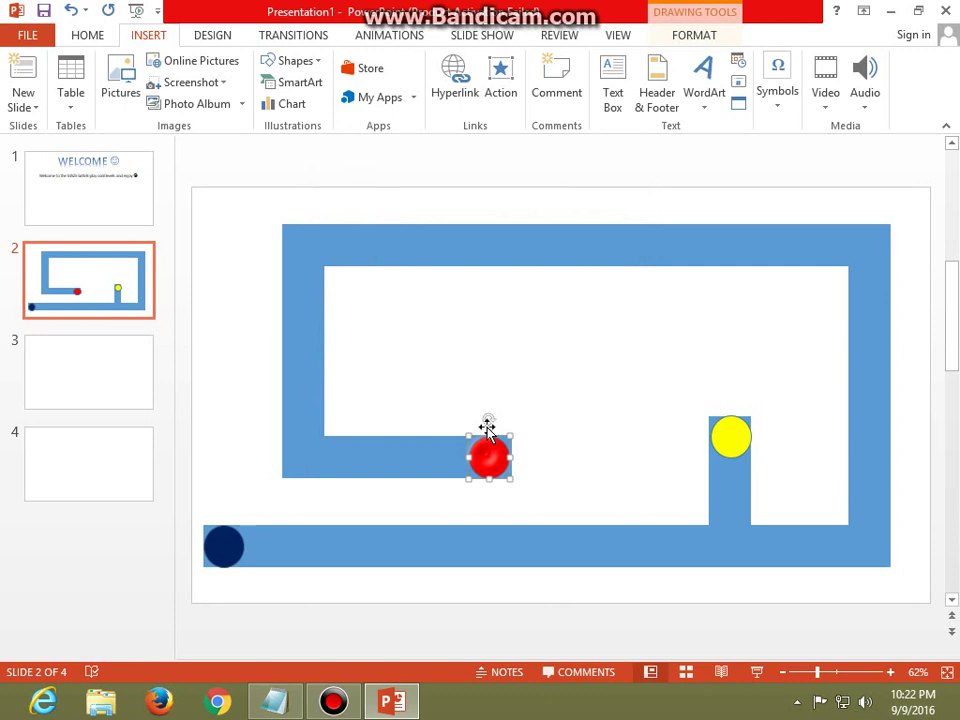
click(508, 88)
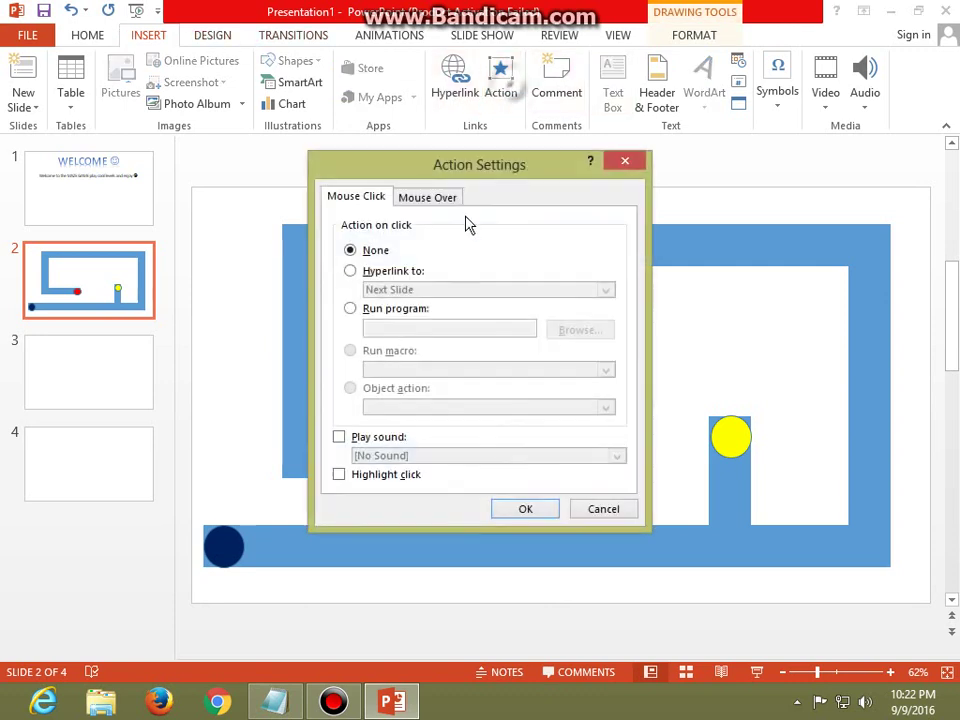
click(349, 273)
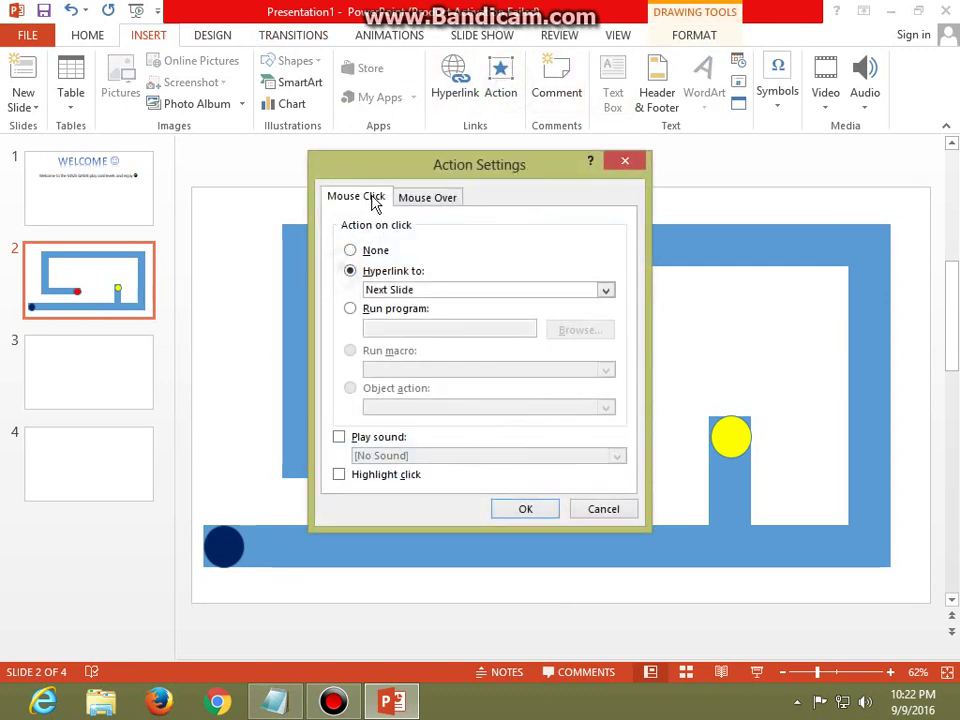
click(607, 290)
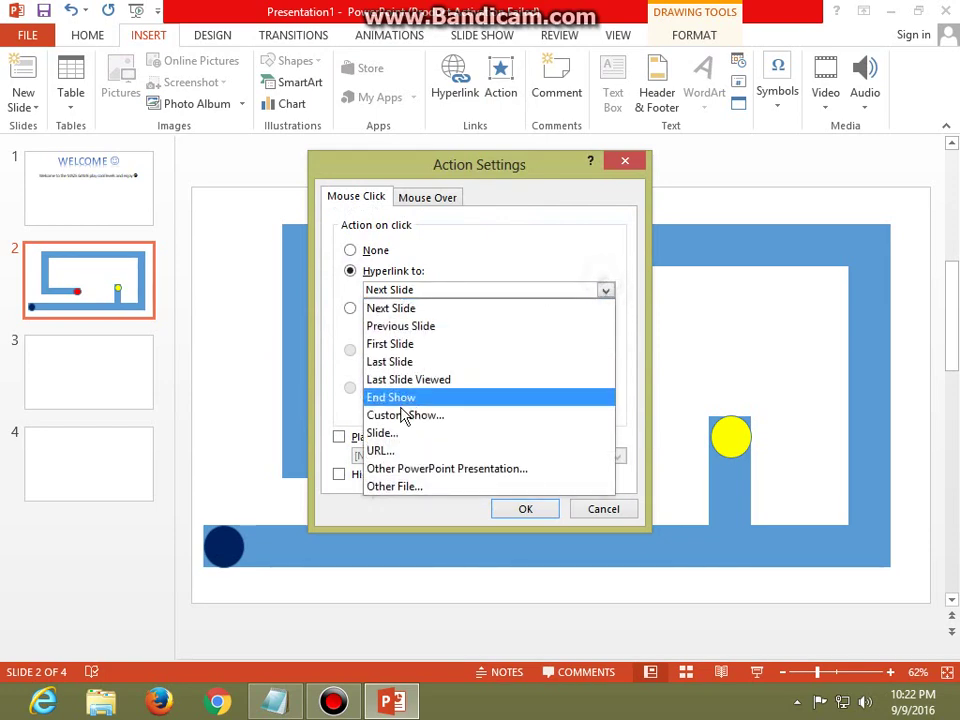
click(385, 433)
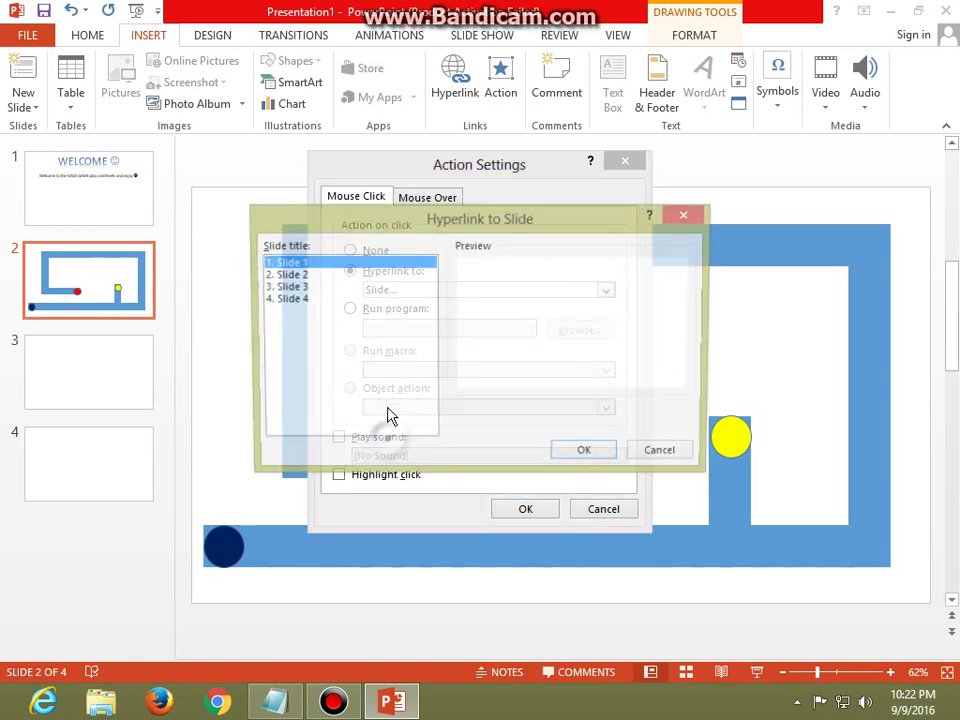
click(286, 298)
click(587, 454)
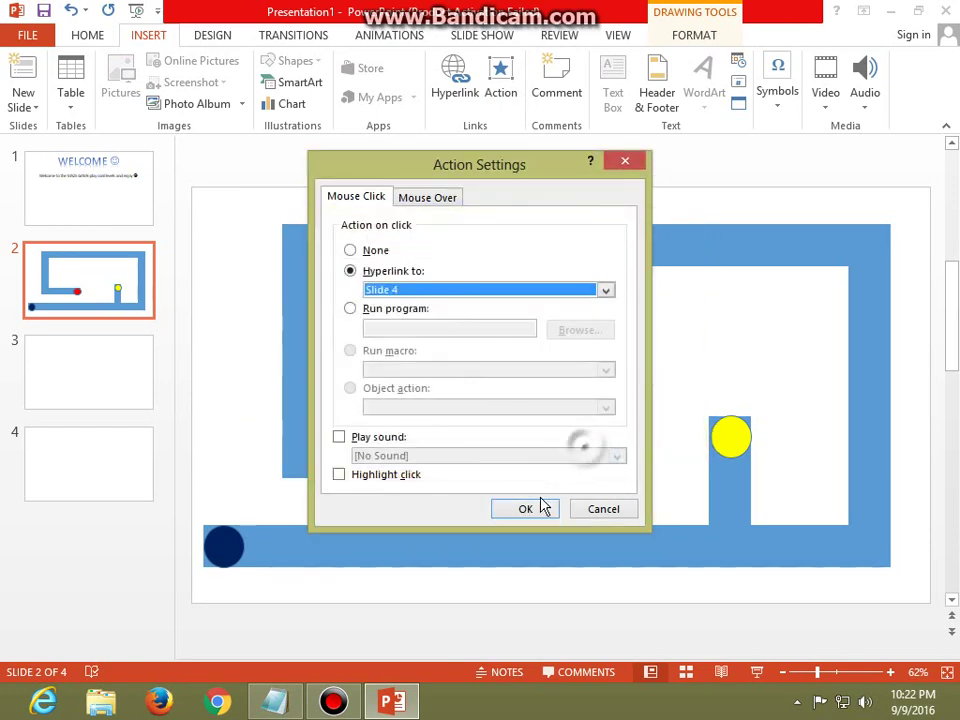
click(542, 512)
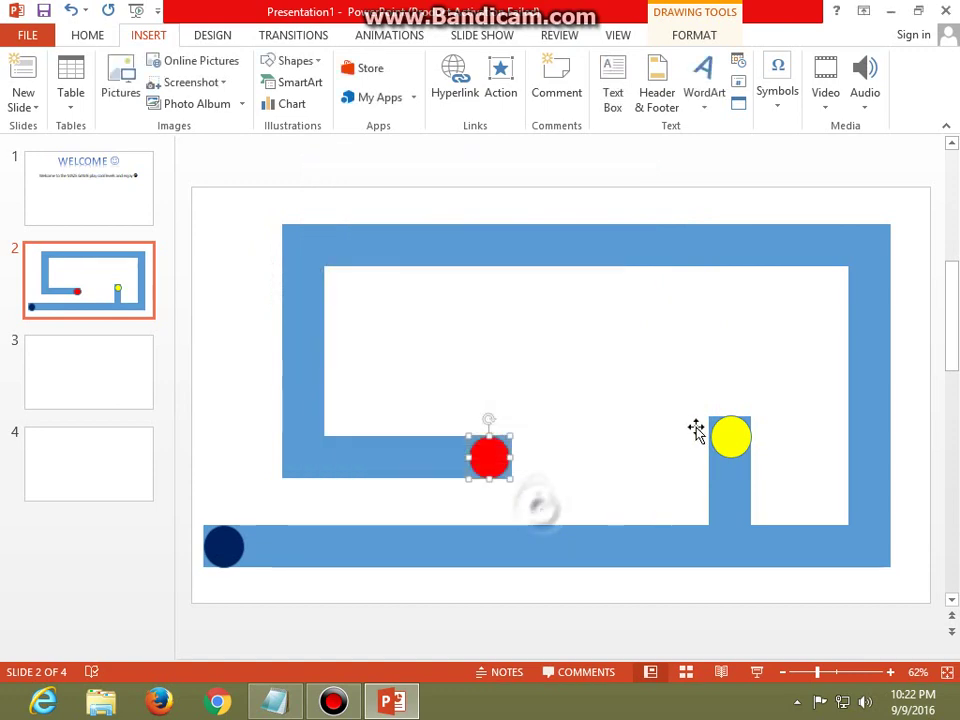
click(587, 162)
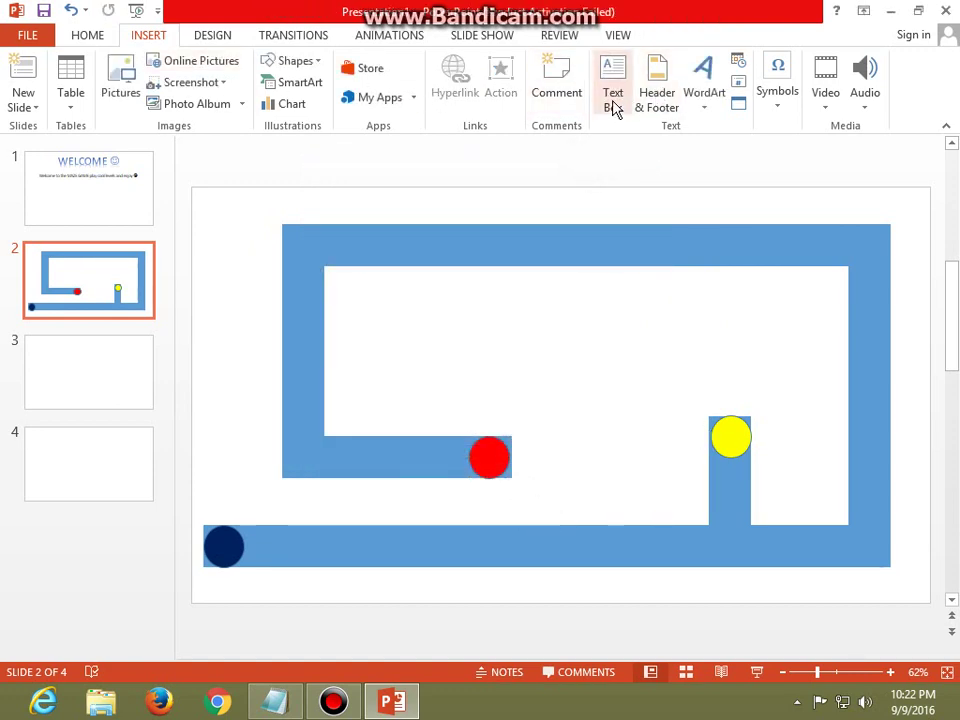
Step: Draw a narrow black rectangle on the inner ledge just left of the red circle
click(88, 35)
click(617, 105)
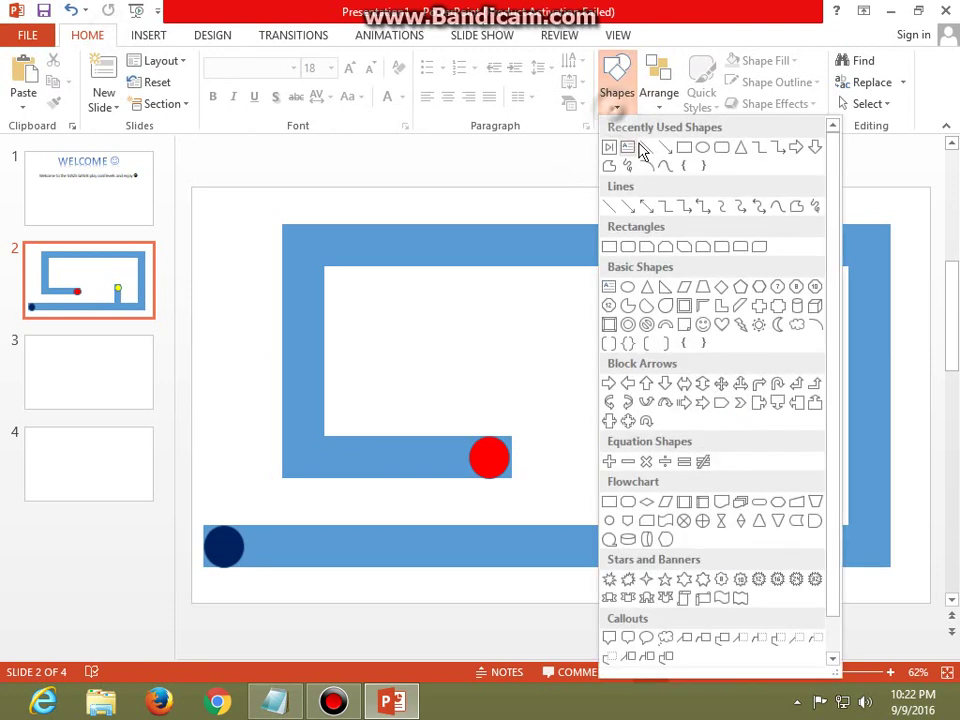
click(626, 146)
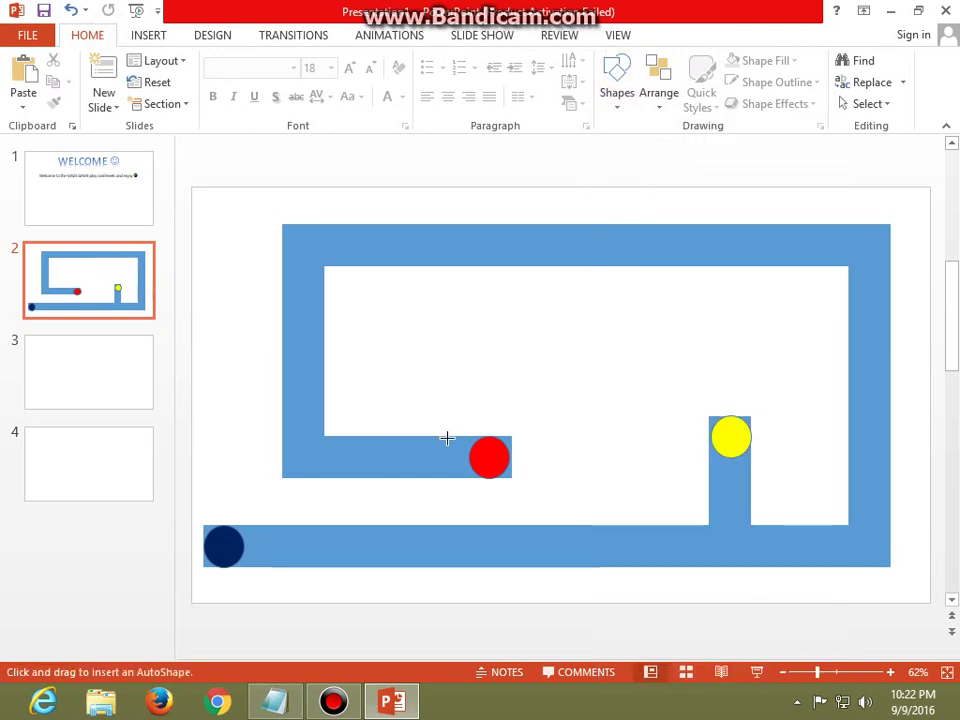
drag(446, 449, 459, 477)
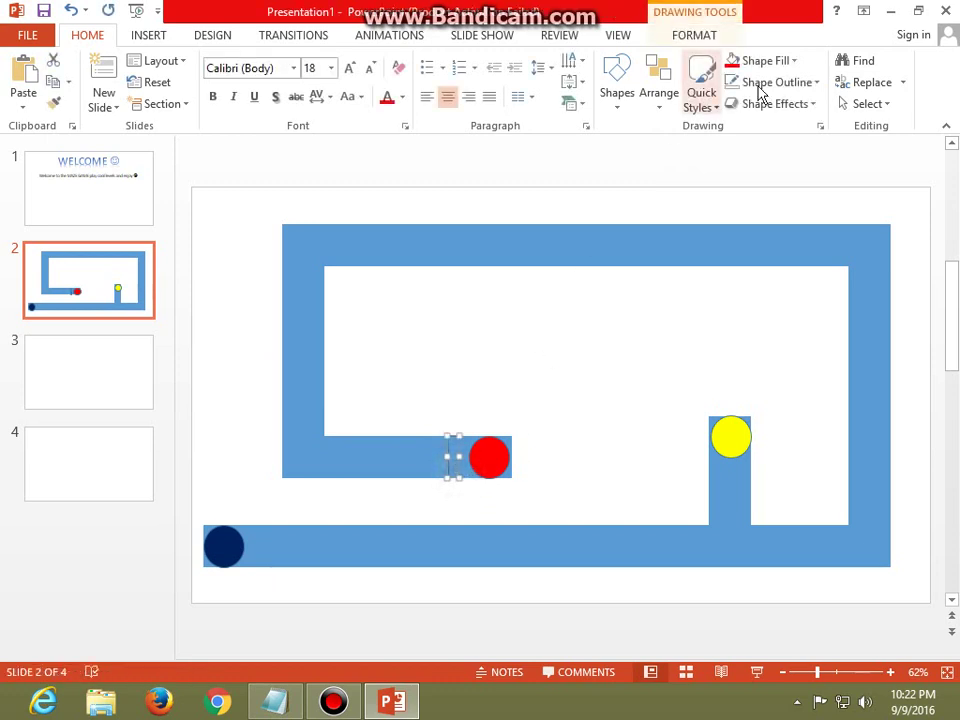
click(788, 62)
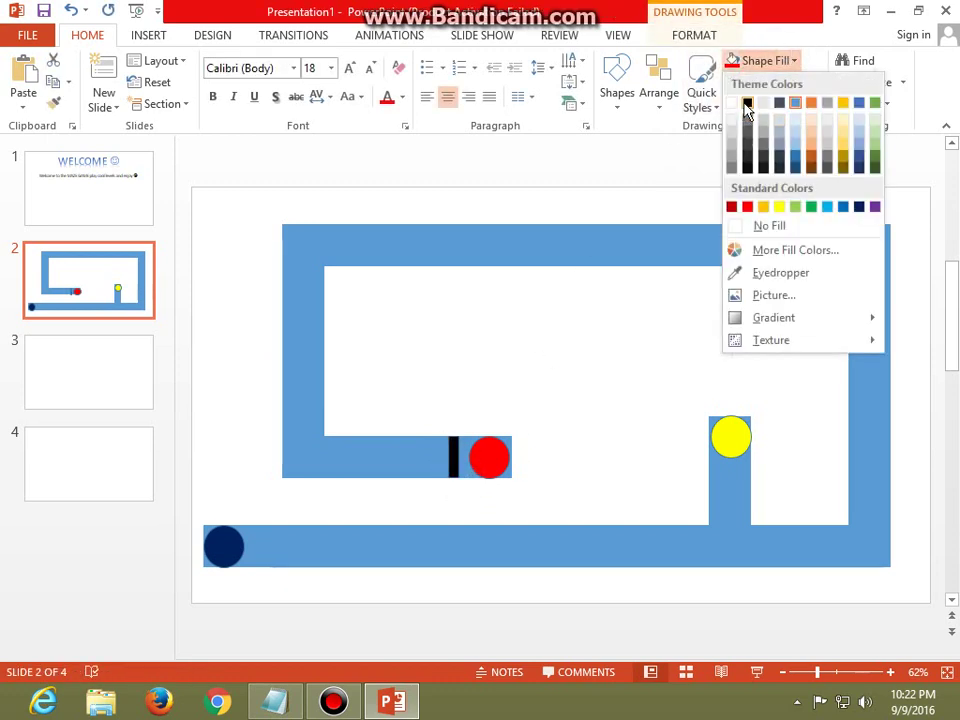
click(747, 103)
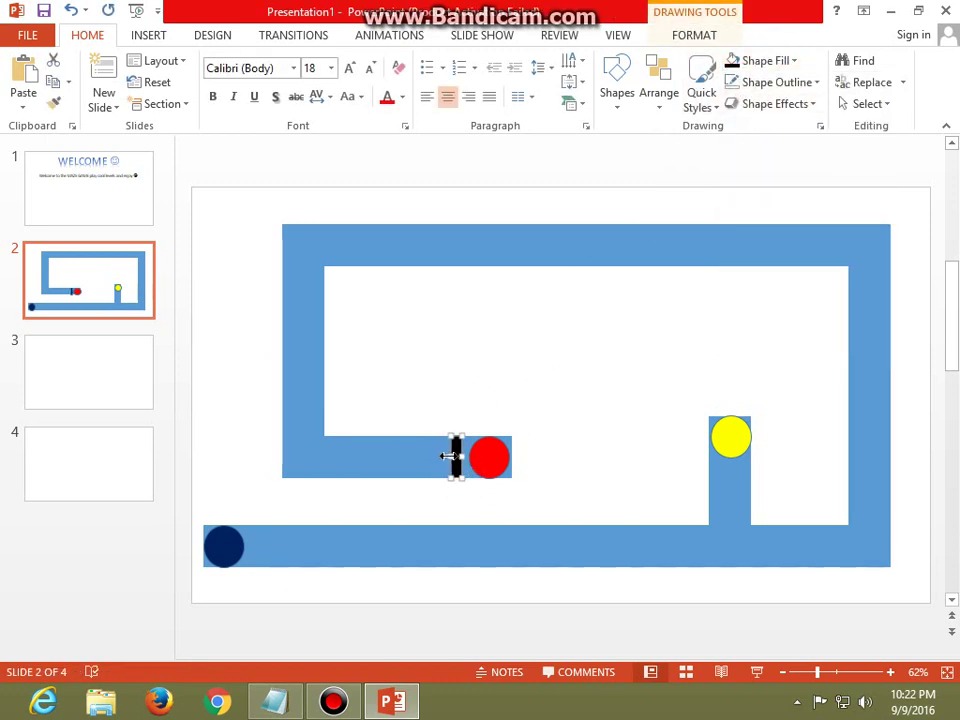
drag(448, 455, 445, 455)
click(549, 181)
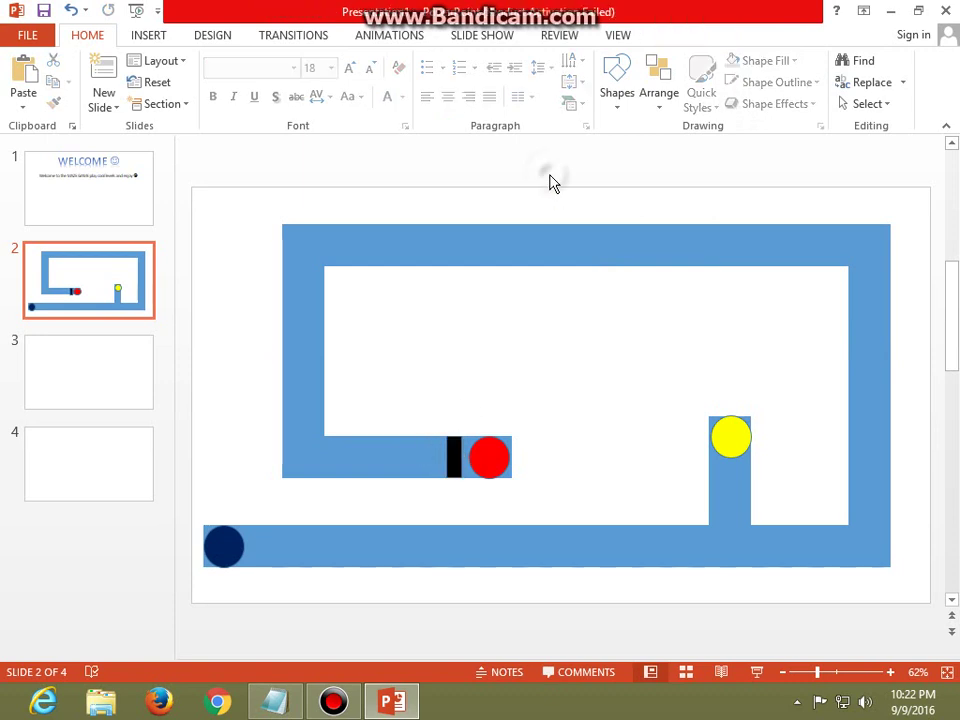
click(743, 440)
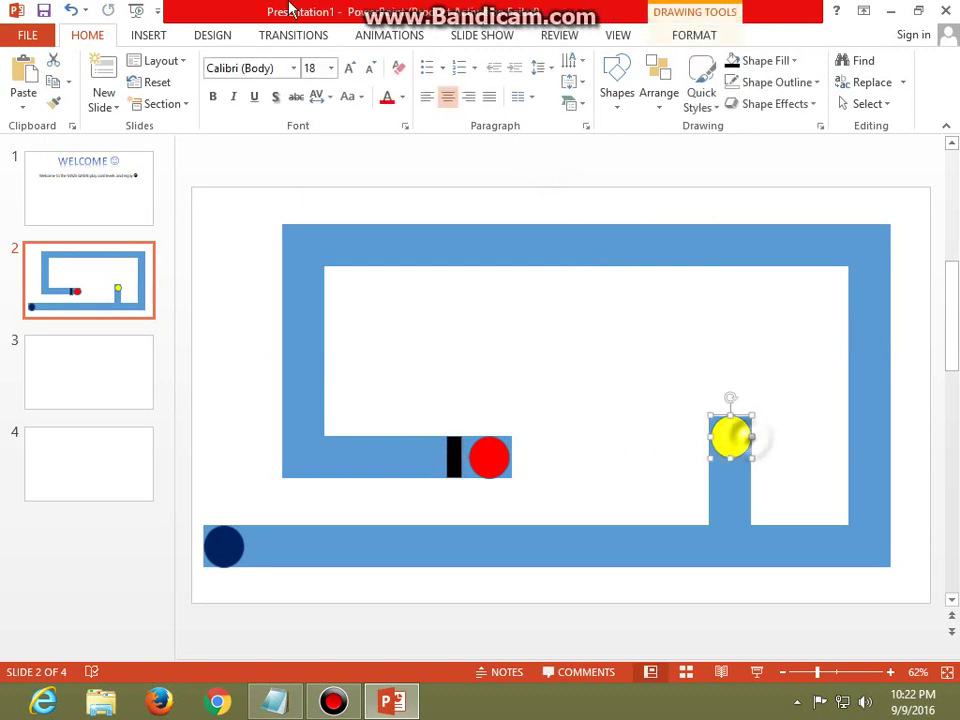
Step: Give the yellow circle a Disappear exit effect and the black bar a Wipe exit effect
click(308, 42)
click(389, 35)
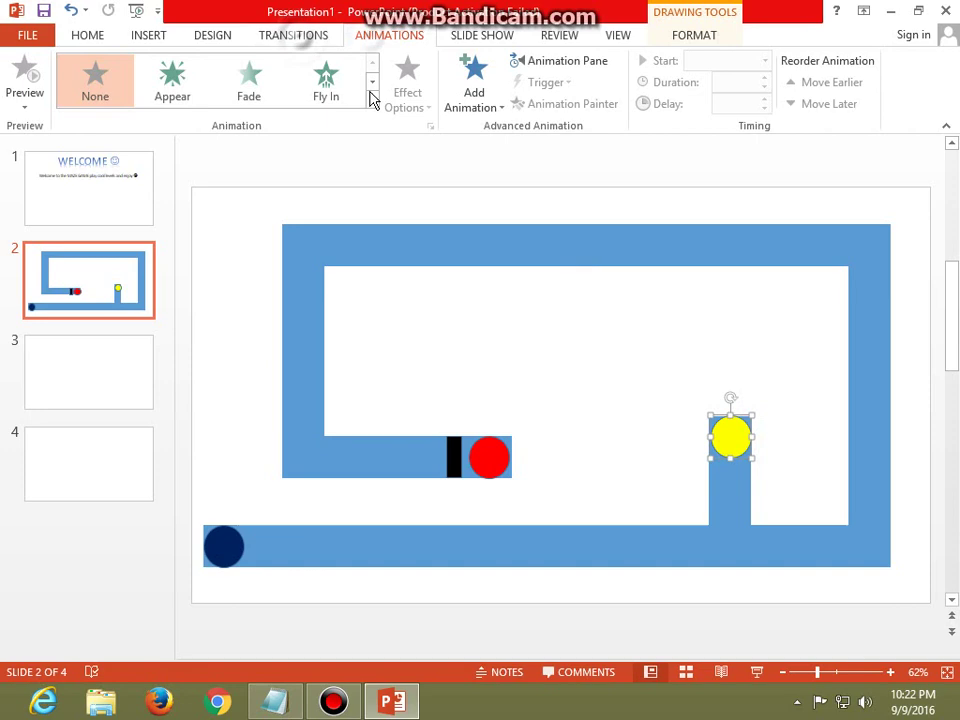
click(488, 105)
scroll(450, 375, down, 3)
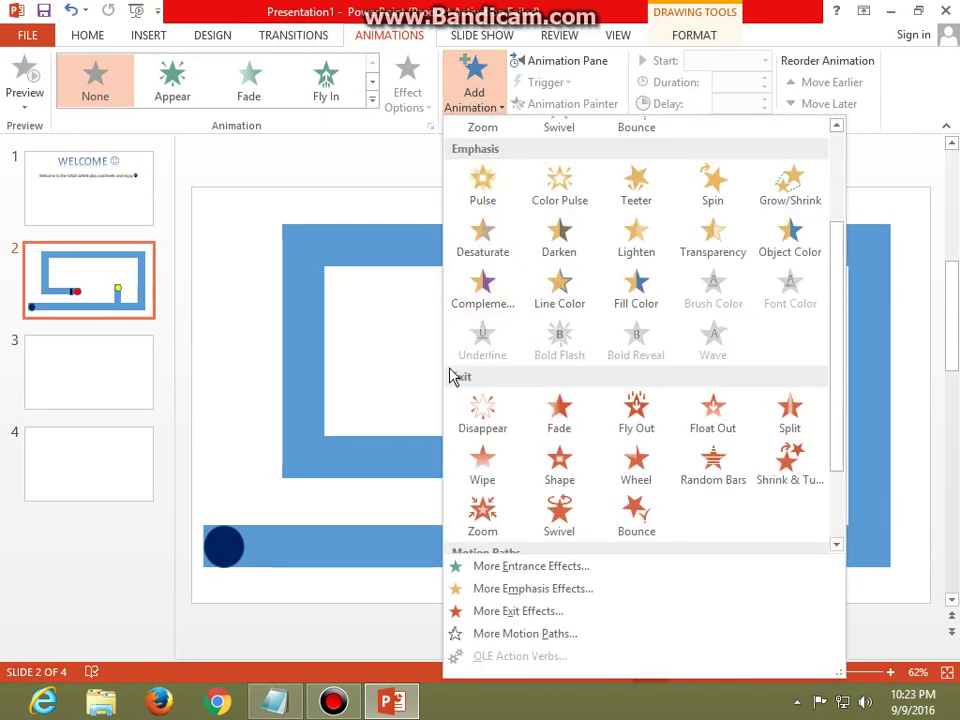
click(482, 405)
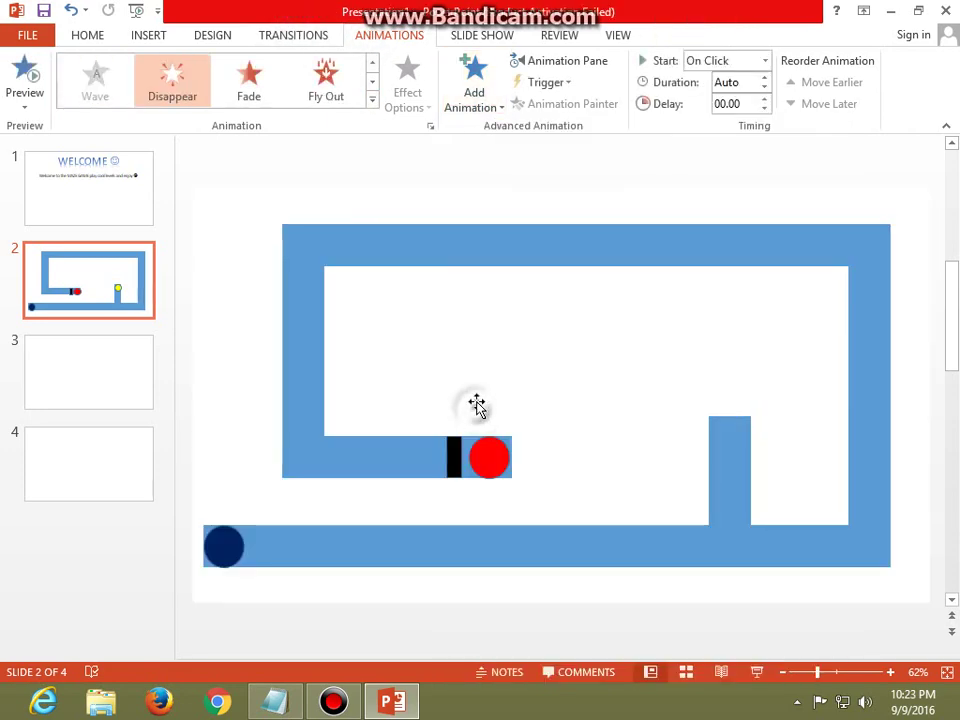
click(454, 458)
click(476, 85)
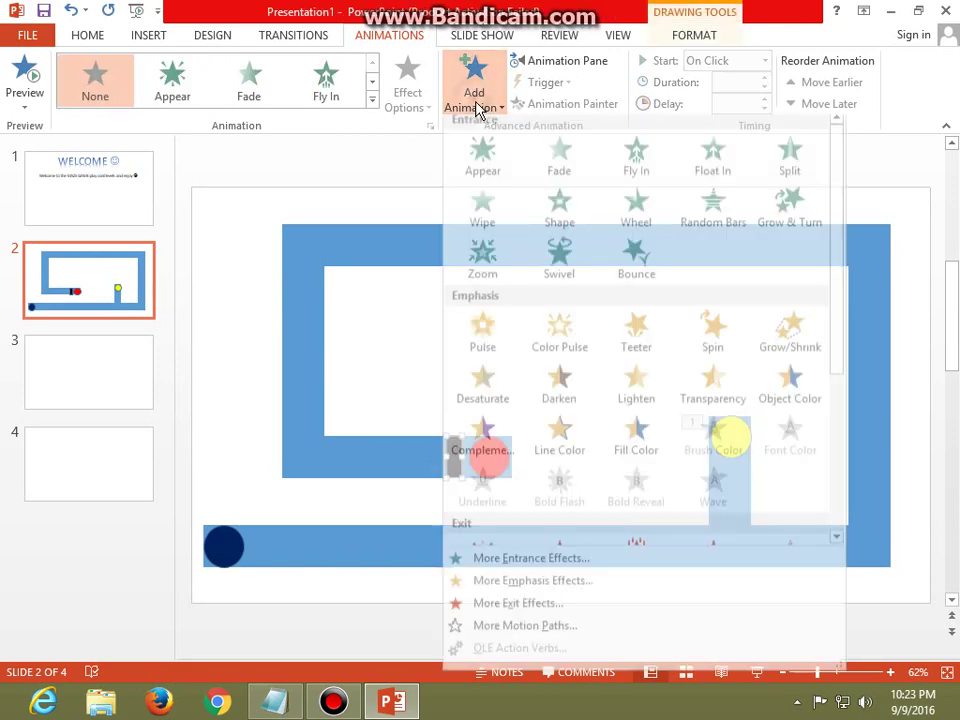
scroll(482, 360, down, 3)
click(483, 472)
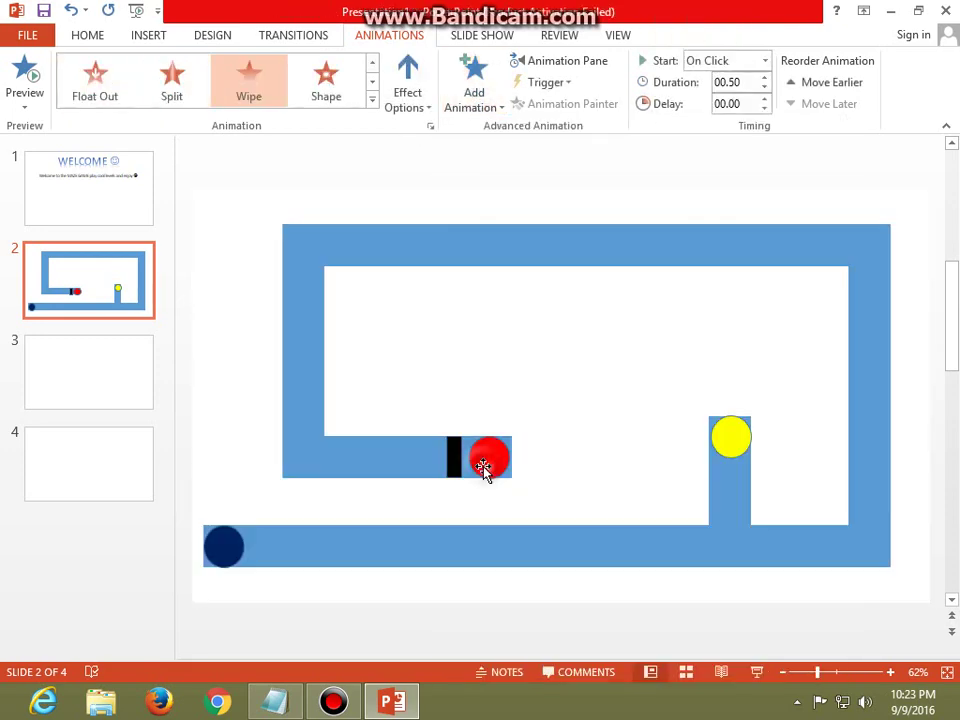
Step: Trigger the yellow circle's Disappear effect on click of Oval 9
click(730, 445)
click(548, 60)
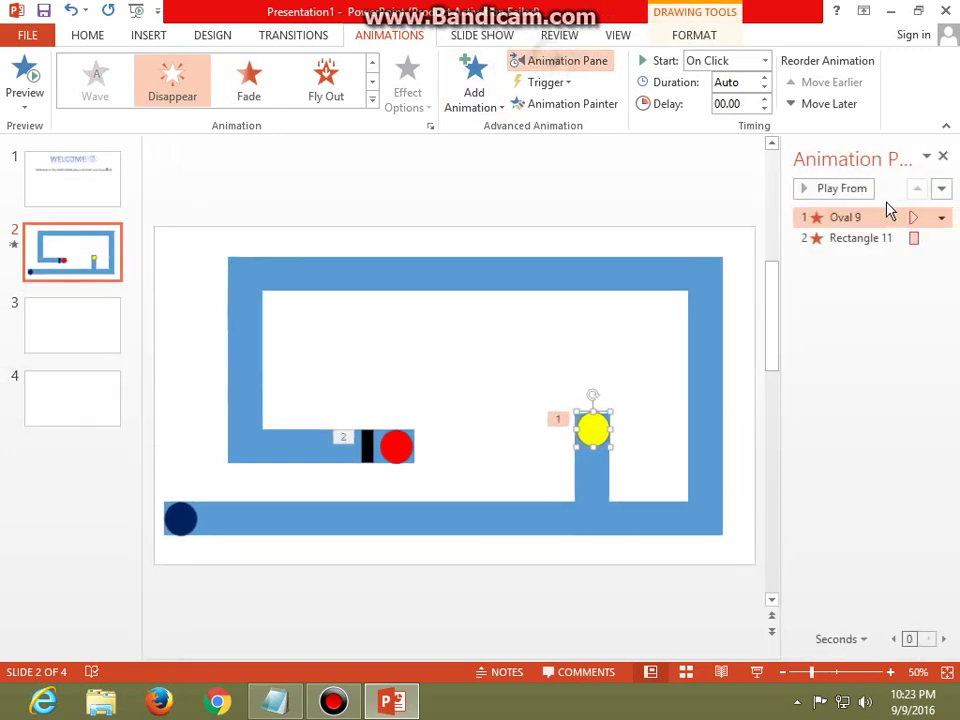
right_click(855, 216)
click(834, 321)
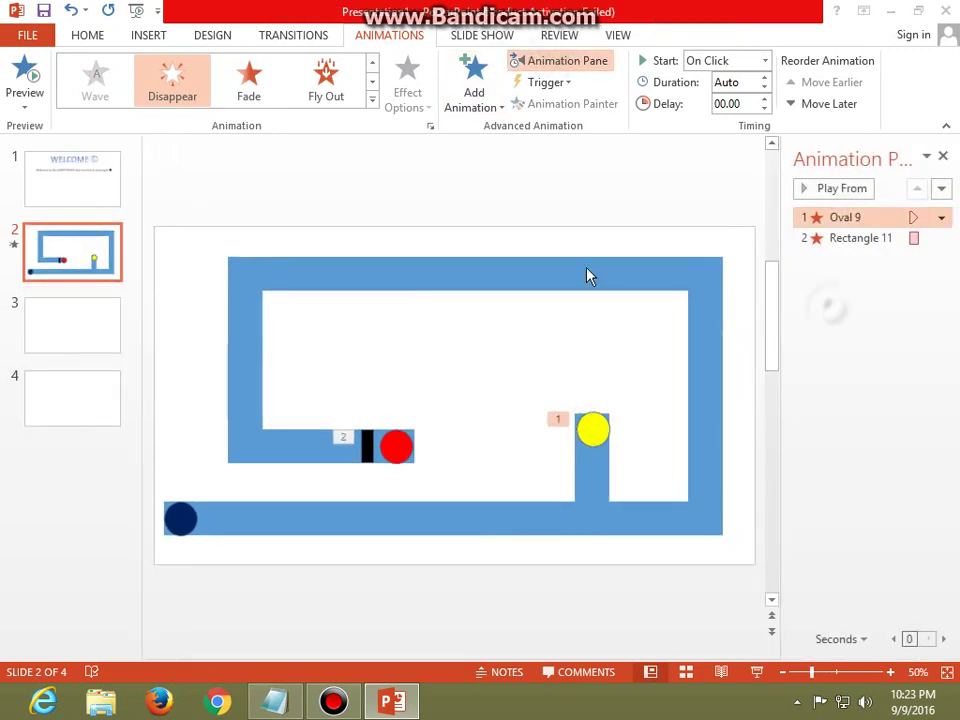
click(378, 236)
click(352, 370)
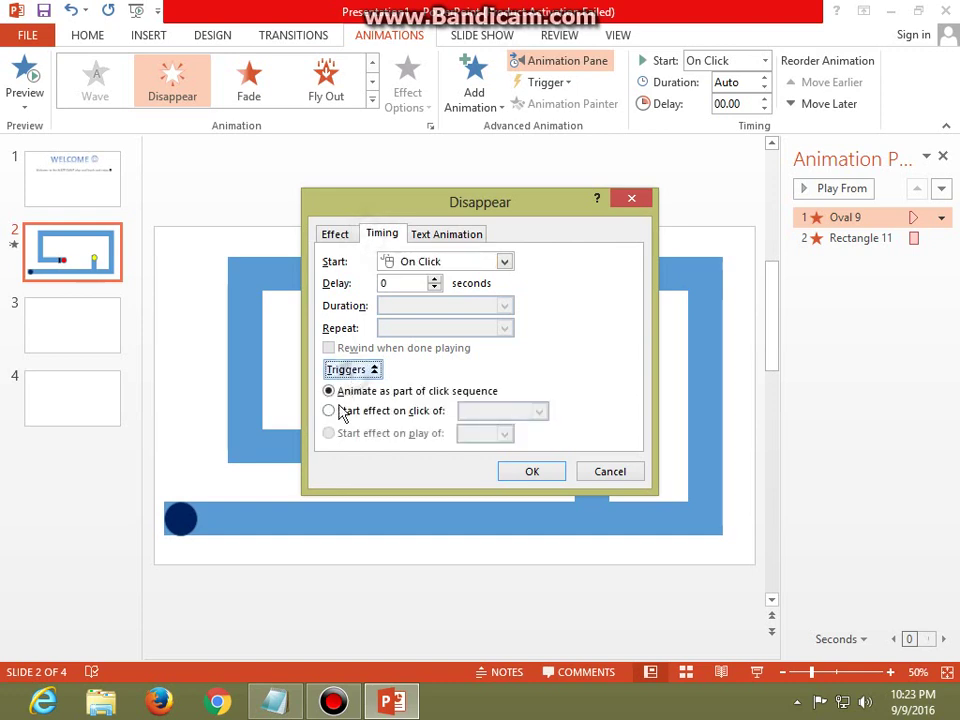
click(329, 411)
click(539, 411)
scroll(505, 470, down, 1)
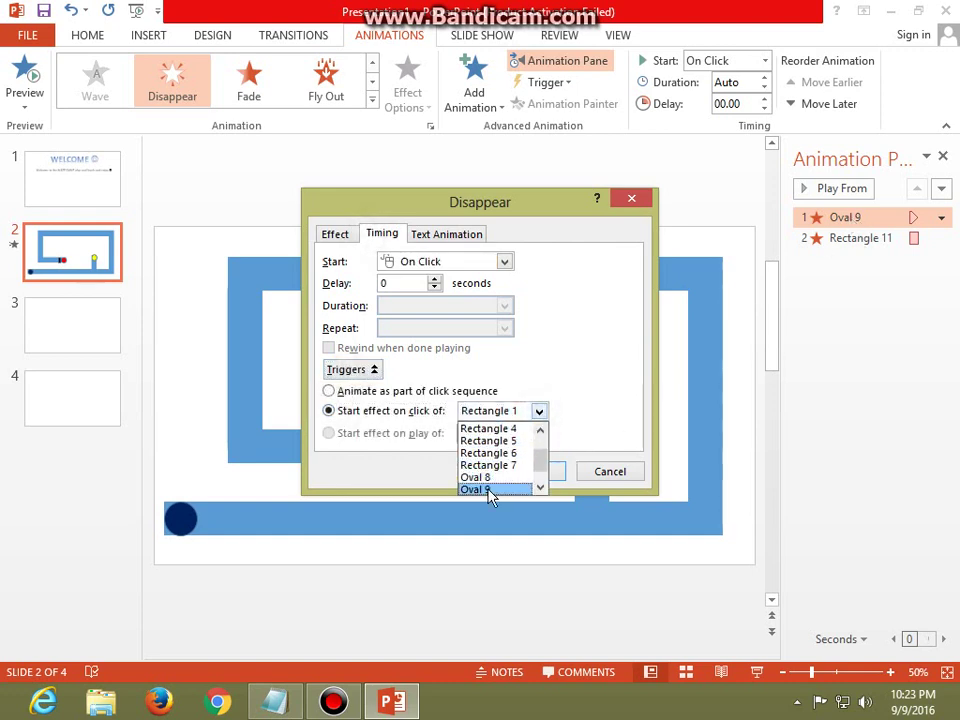
click(489, 490)
click(513, 472)
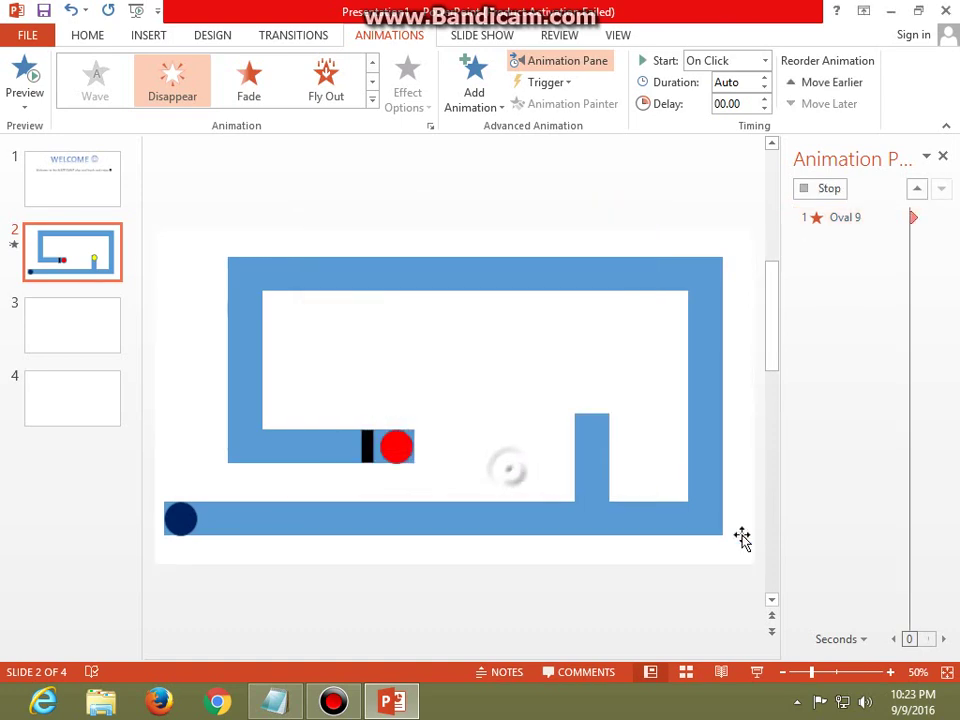
Step: Trigger the Rectangle 11 Wipe effect on click of Oval 9 as well
click(857, 217)
click(941, 217)
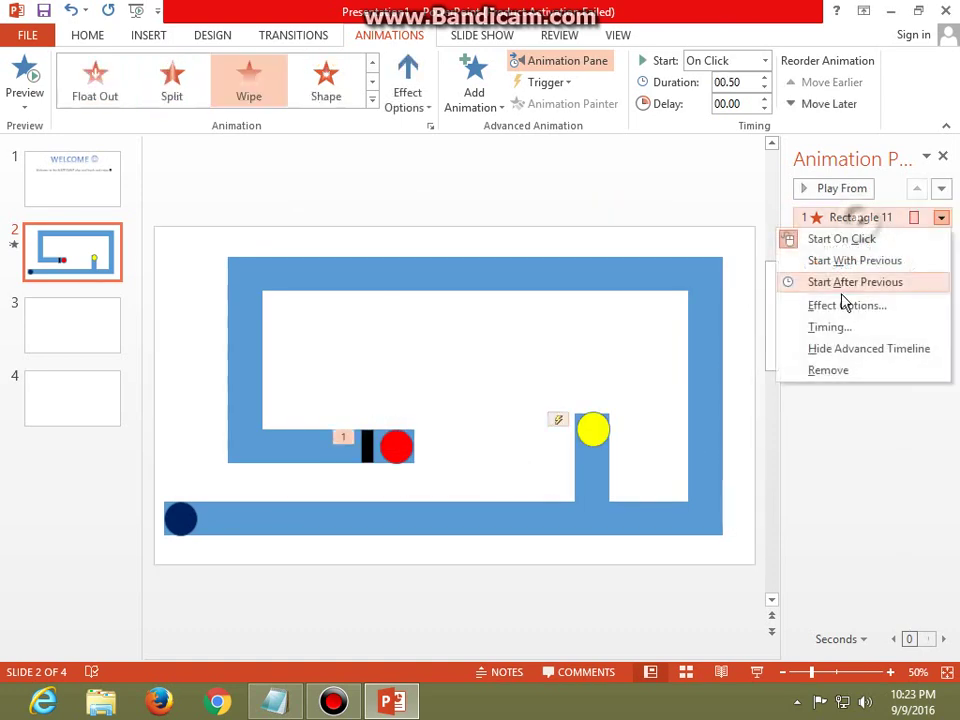
click(842, 304)
click(382, 233)
click(352, 369)
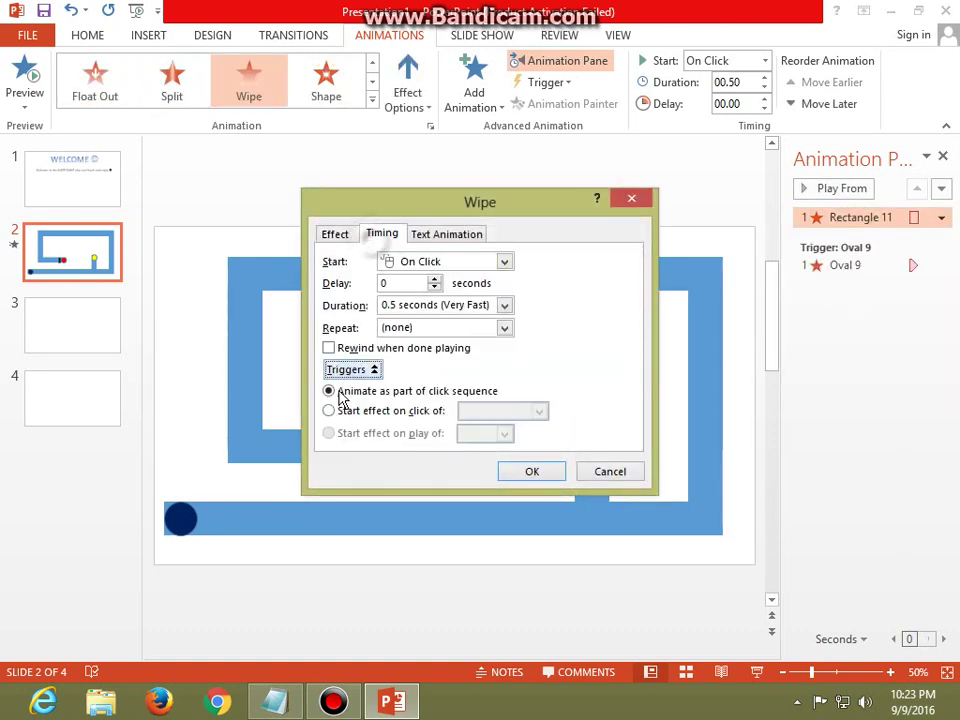
click(328, 410)
click(538, 411)
scroll(474, 489, down, 1)
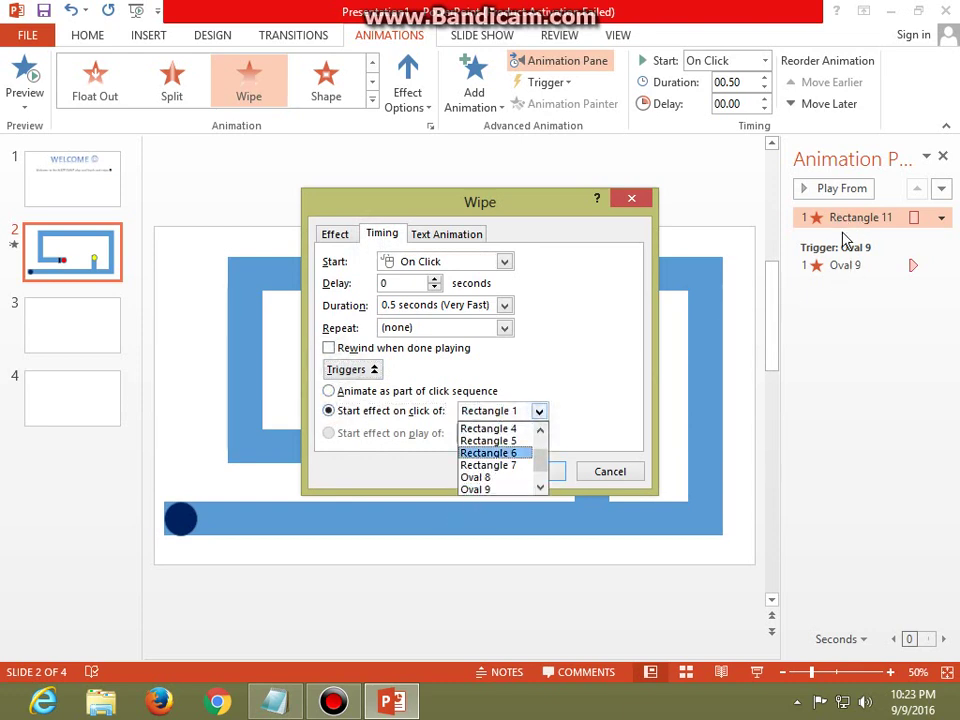
click(497, 489)
click(507, 471)
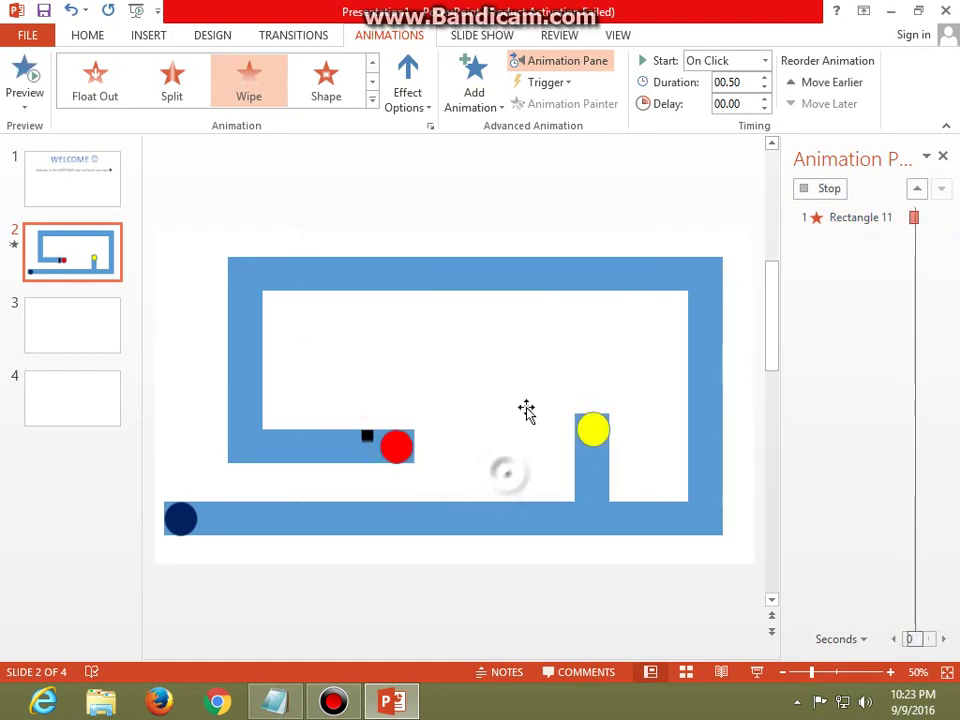
Step: Select the yellow circle on the slide to check its trigger setup
click(586, 426)
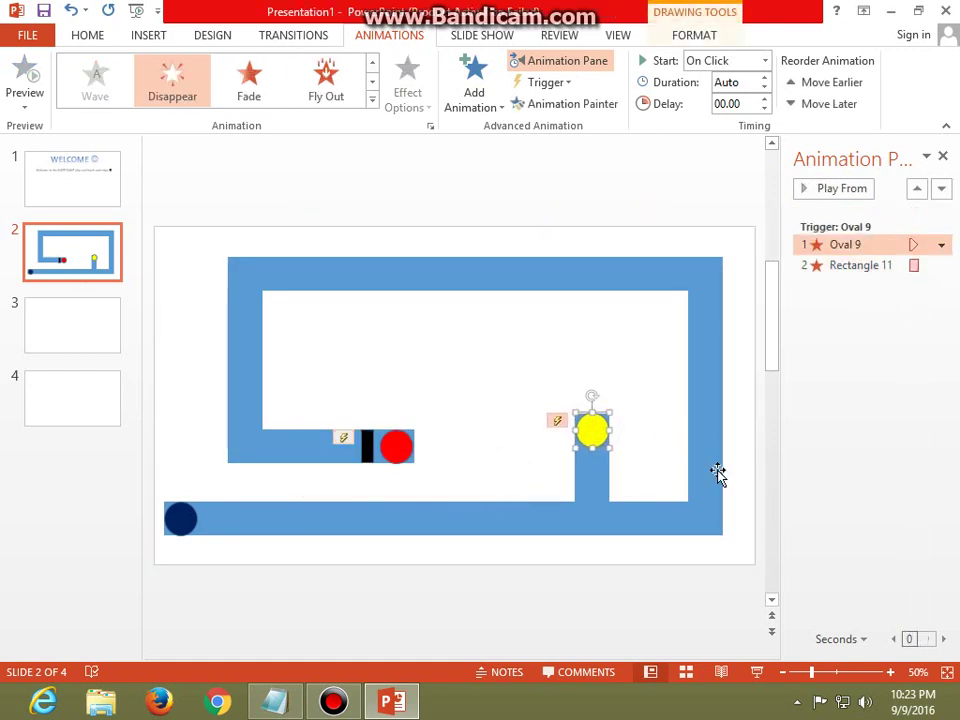
click(638, 172)
click(594, 430)
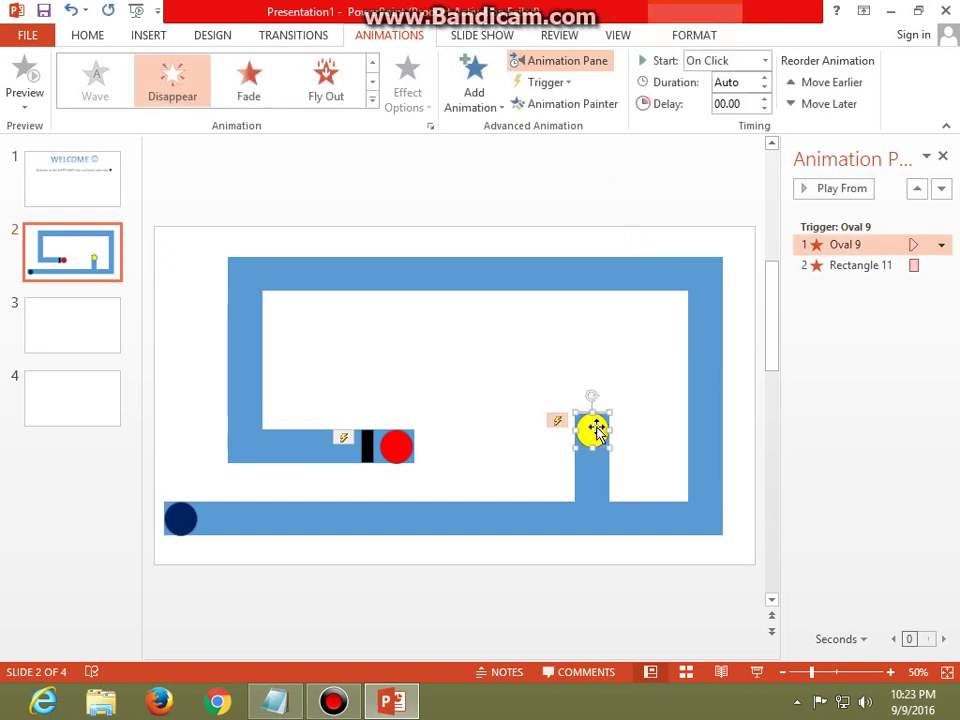
click(612, 196)
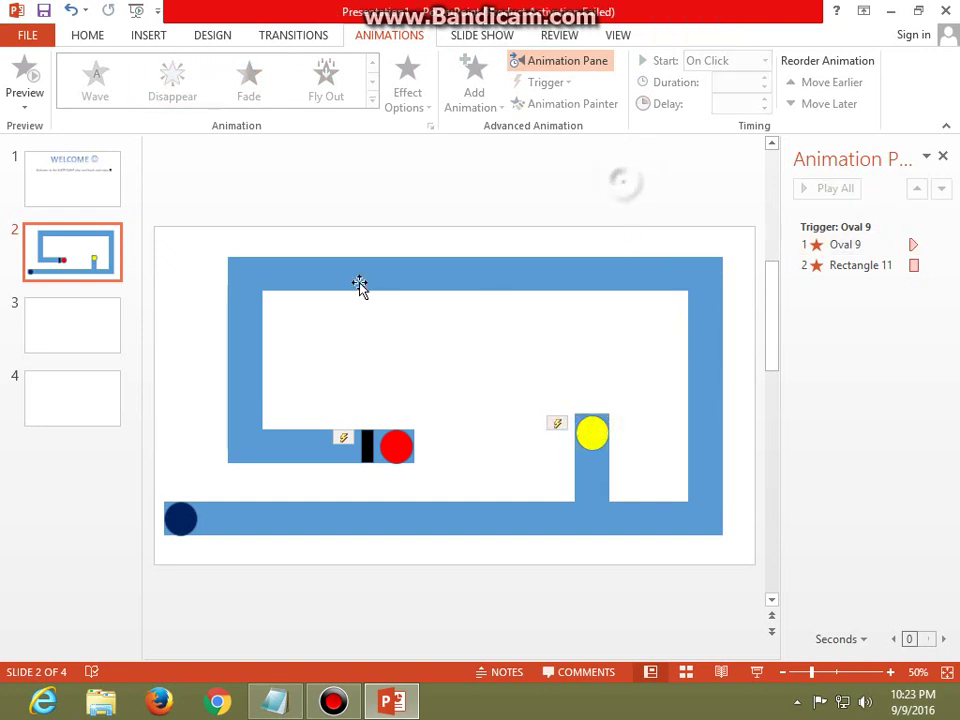
Step: On slide 3, hide the Animation Pane and insert grey WordArt reading 'YOU LOSE :('
click(69, 347)
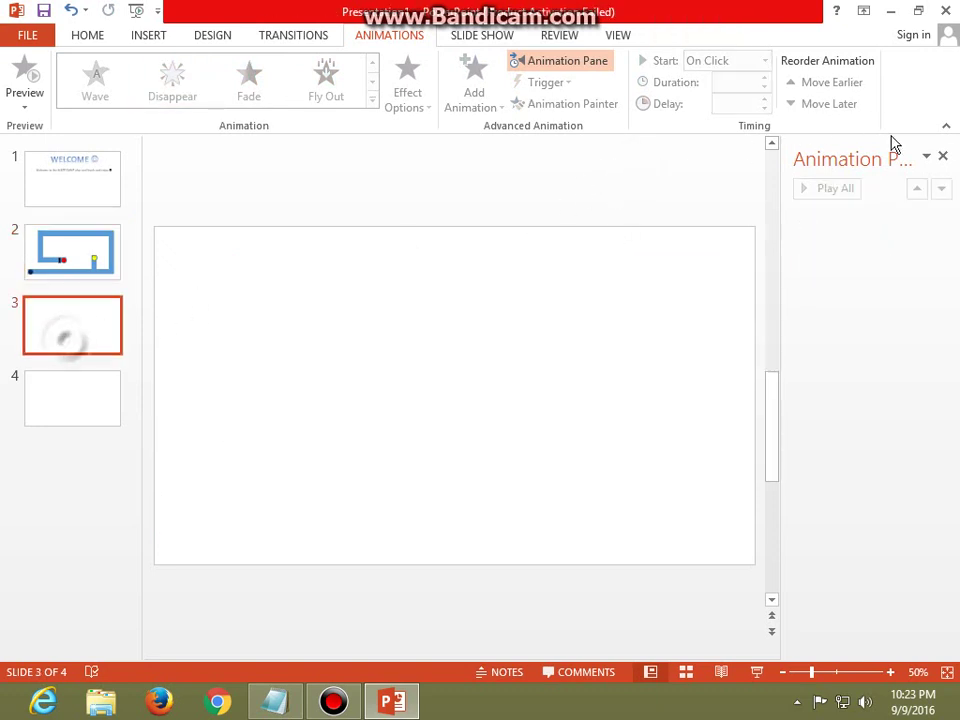
click(942, 158)
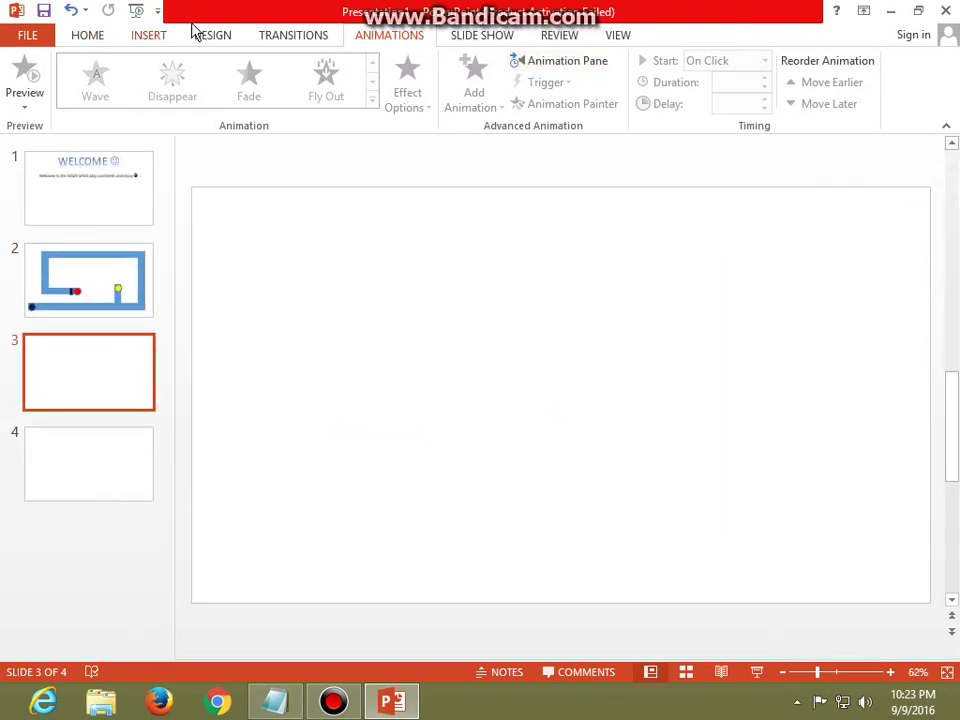
click(148, 35)
click(704, 90)
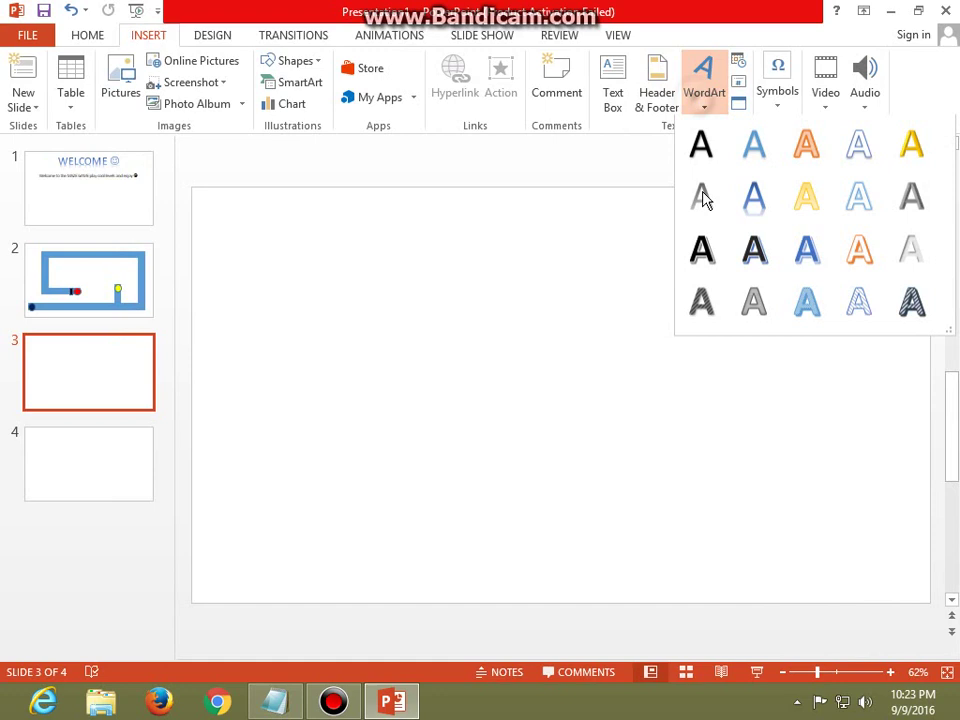
click(755, 305)
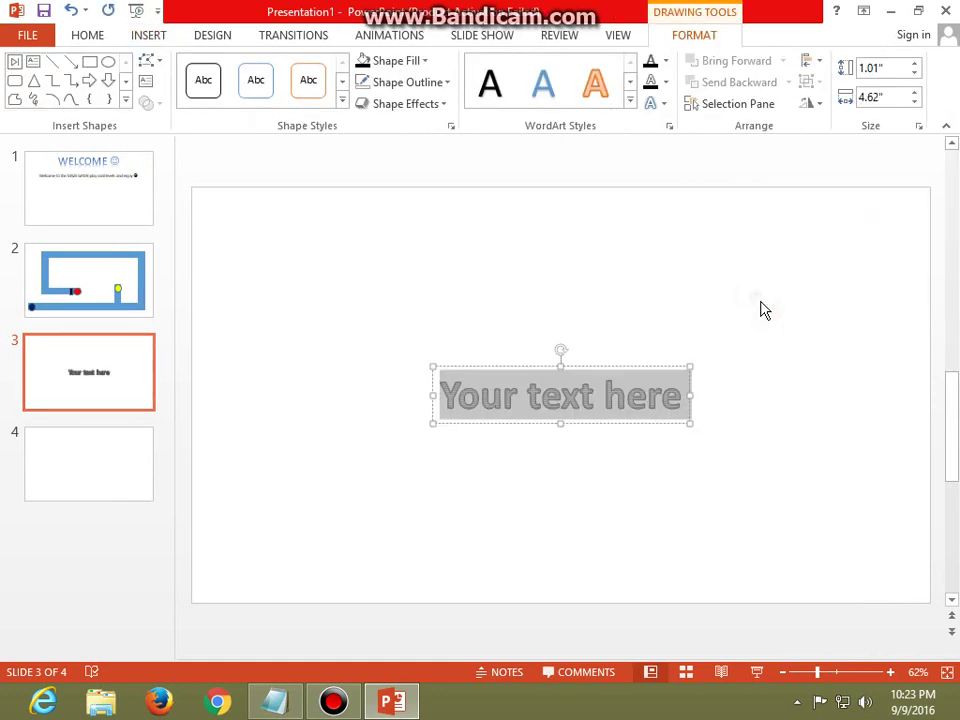
text(YOU LOSE )
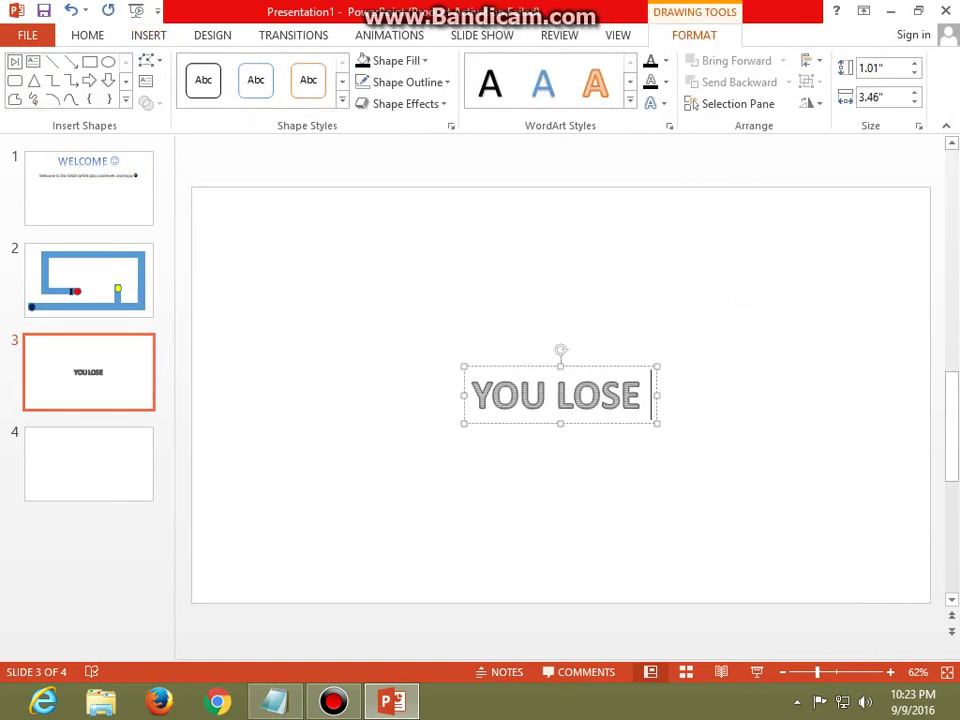
text(:*()
key(BackSpace)
key(BackSpace)
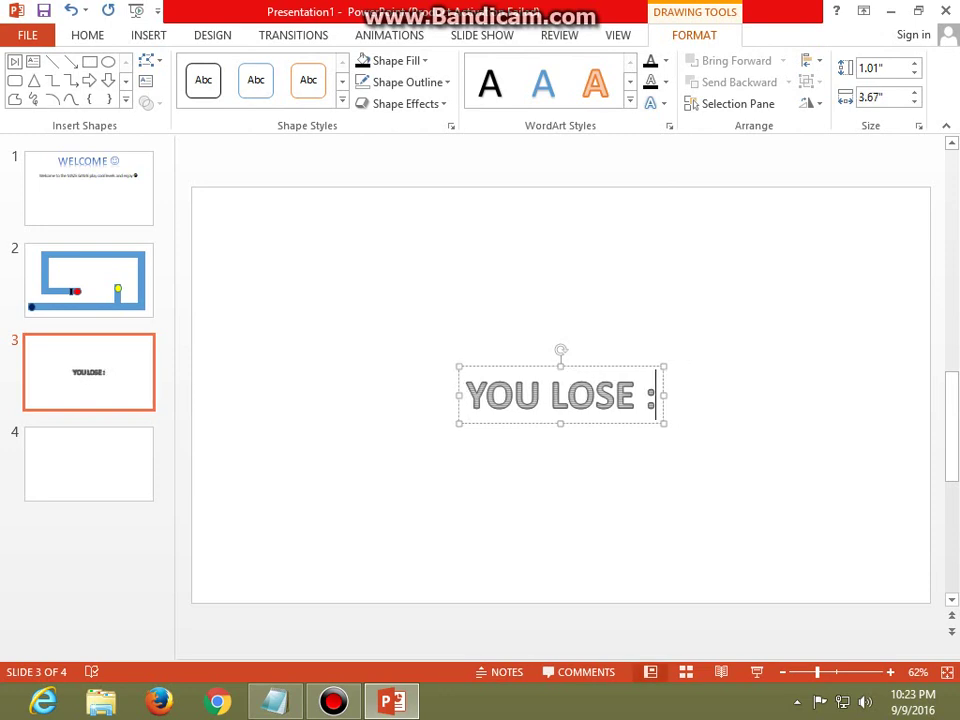
text(()
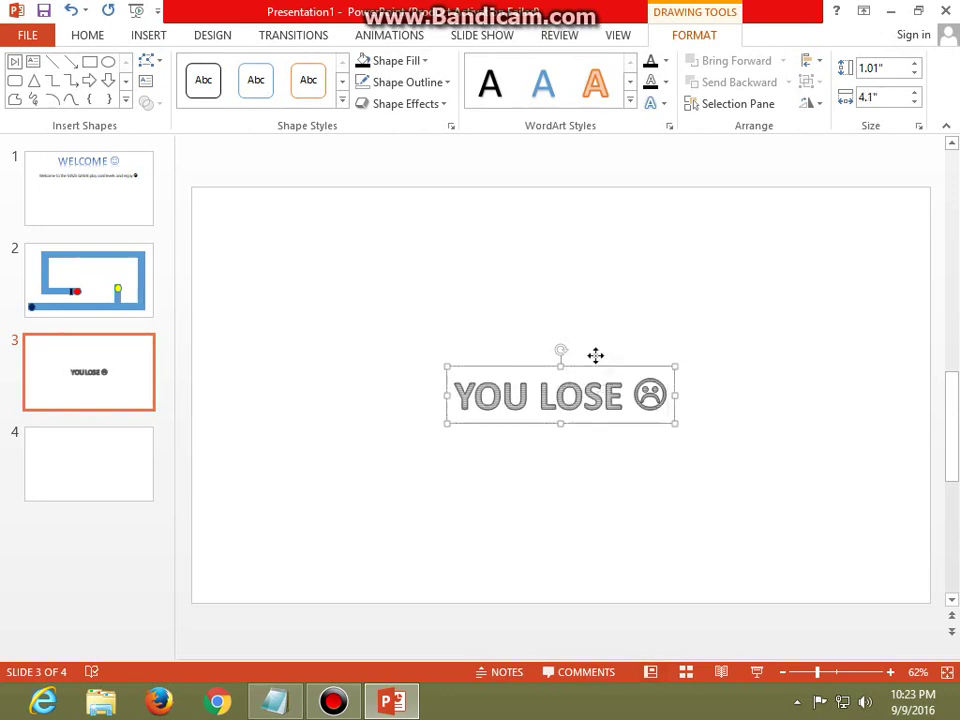
Step: Move the YOU LOSE title to the top, stretch it full width, save, and enlarge it
drag(595, 355, 340, 176)
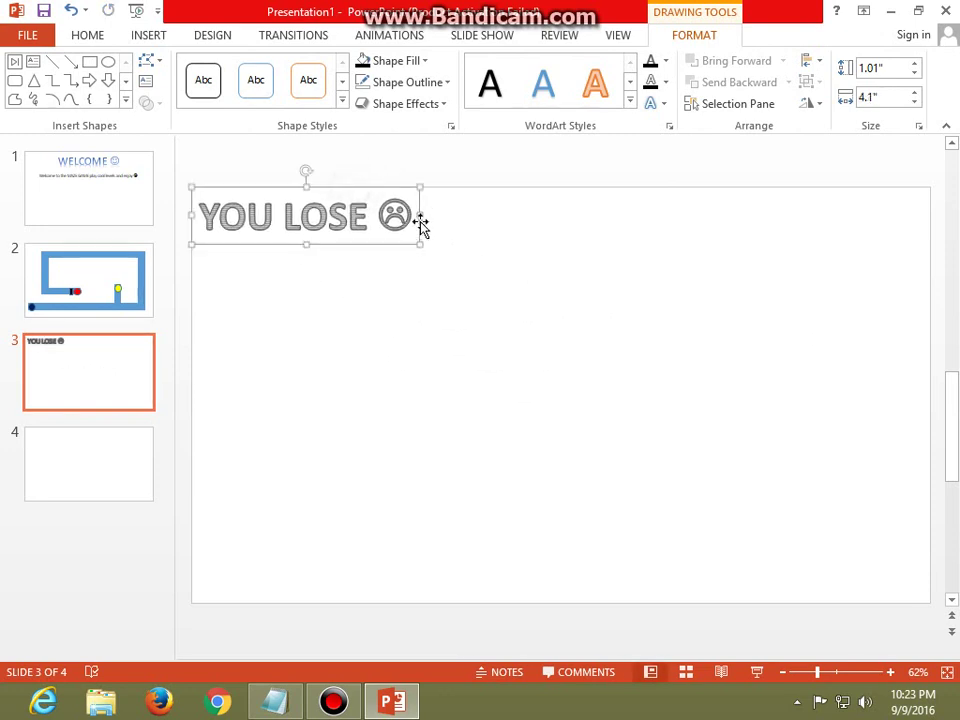
drag(420, 215, 930, 289)
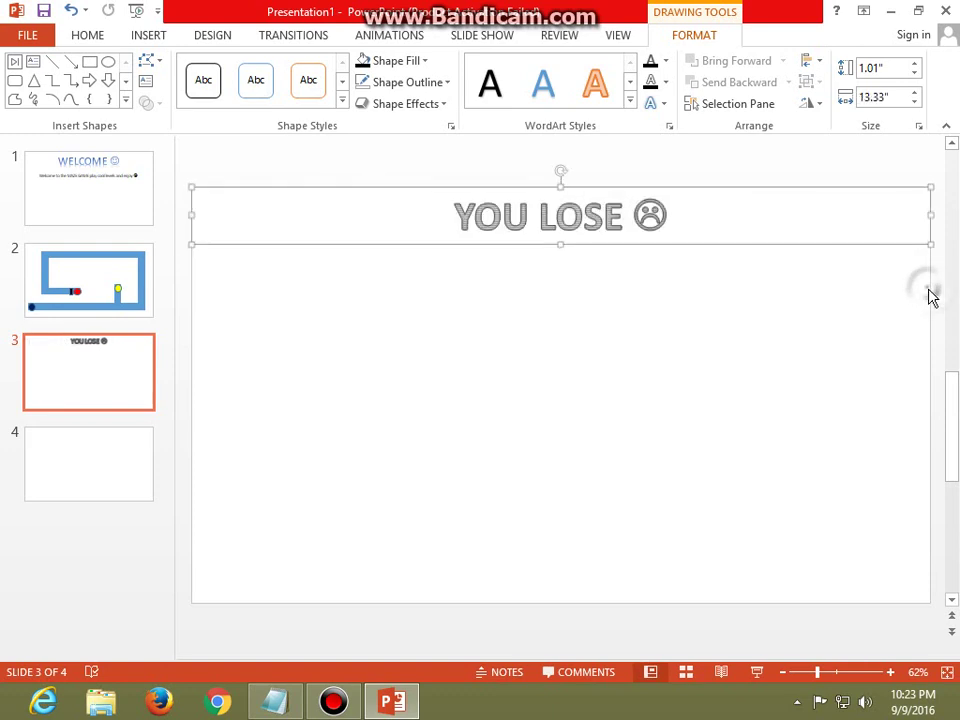
key(ctrl+s)
click(32, 32)
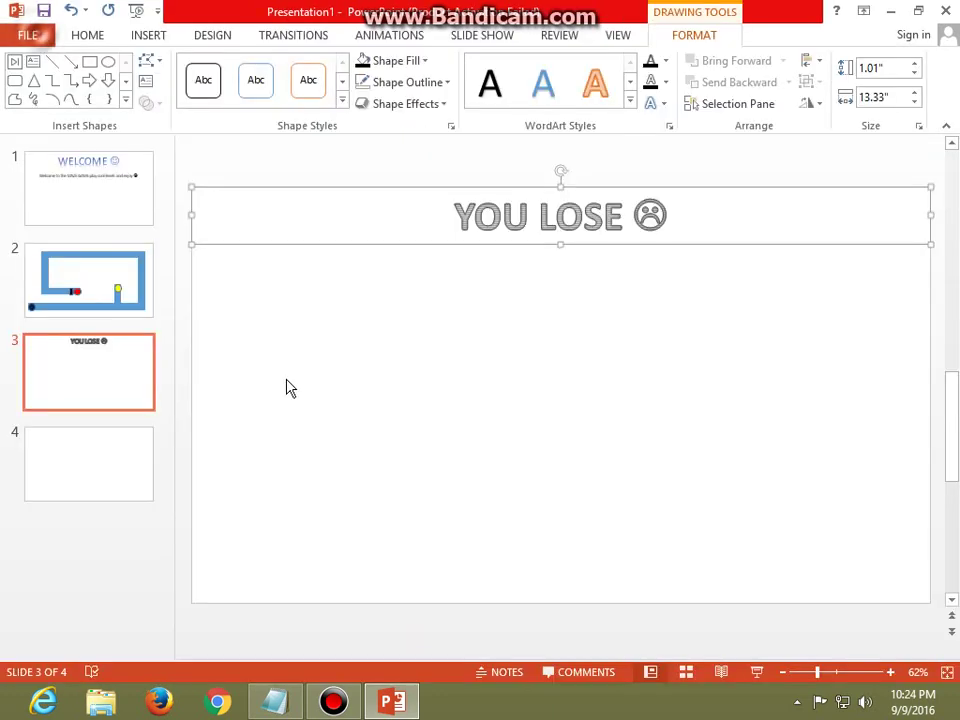
key(ctrl+shift+period)
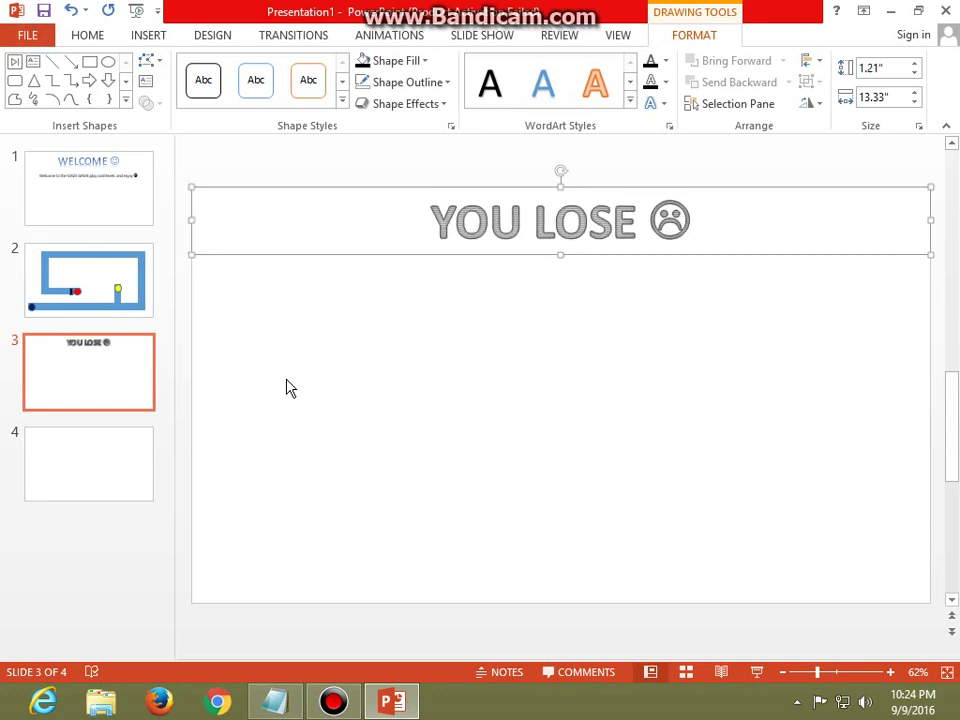
click(286, 388)
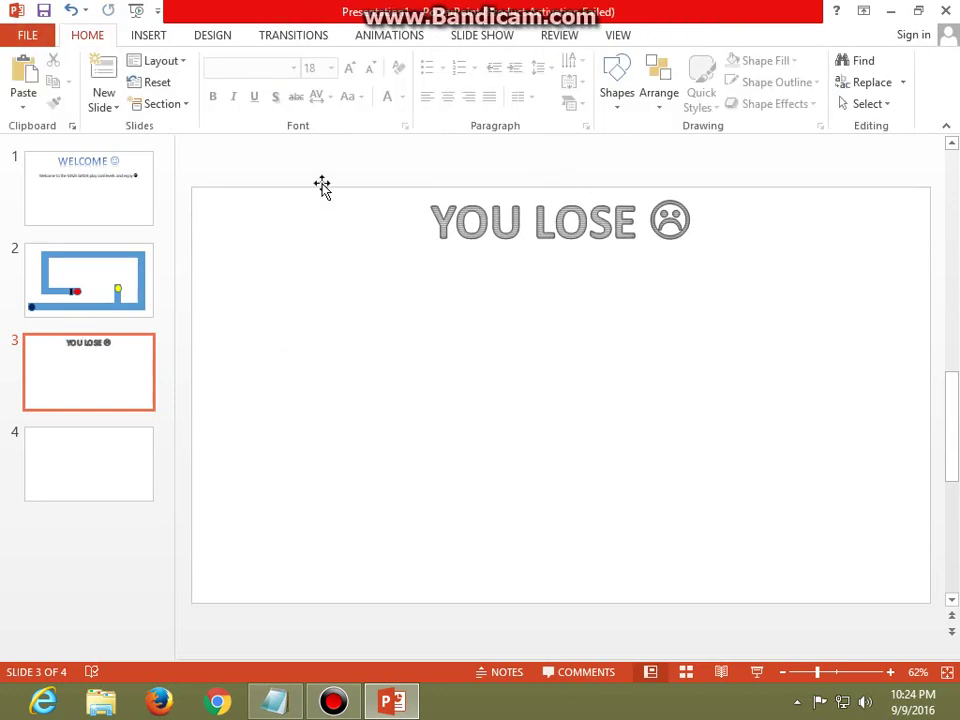
Step: Copy the dark blue circle from slide 2 and paste it onto slides 1 and 3
click(66, 308)
click(212, 560)
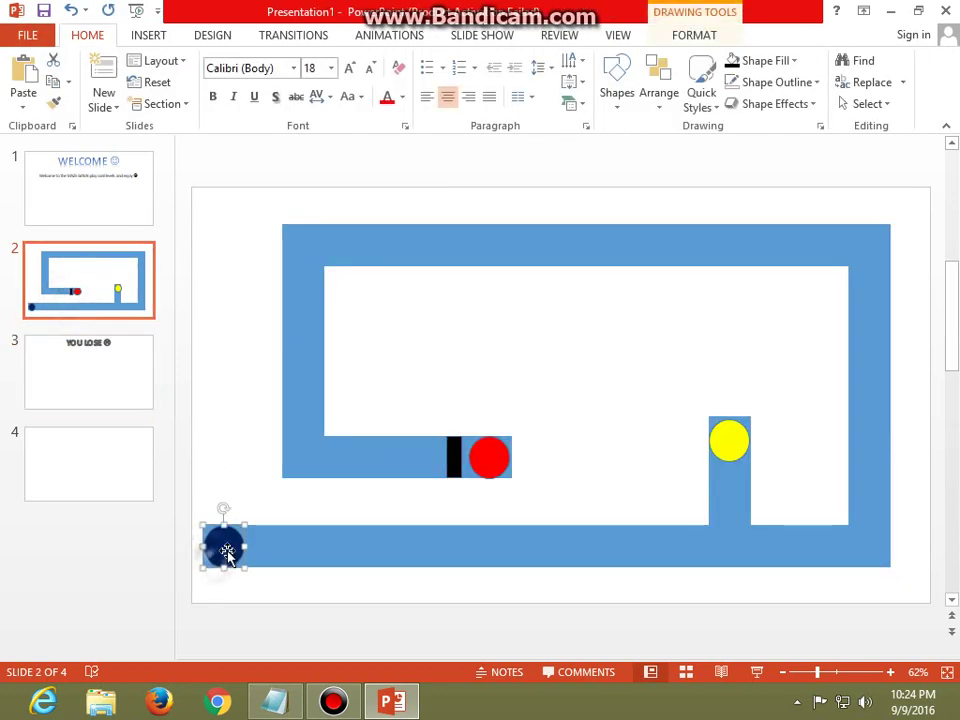
right_click(221, 535)
click(255, 255)
click(148, 222)
right_click(396, 354)
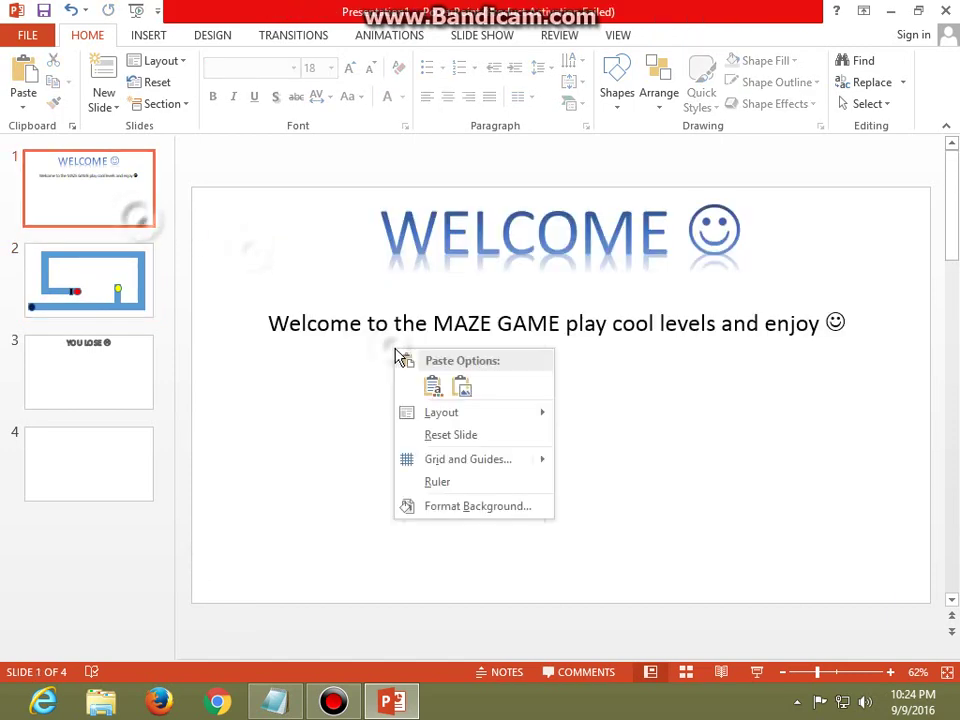
click(432, 386)
click(88, 372)
right_click(341, 489)
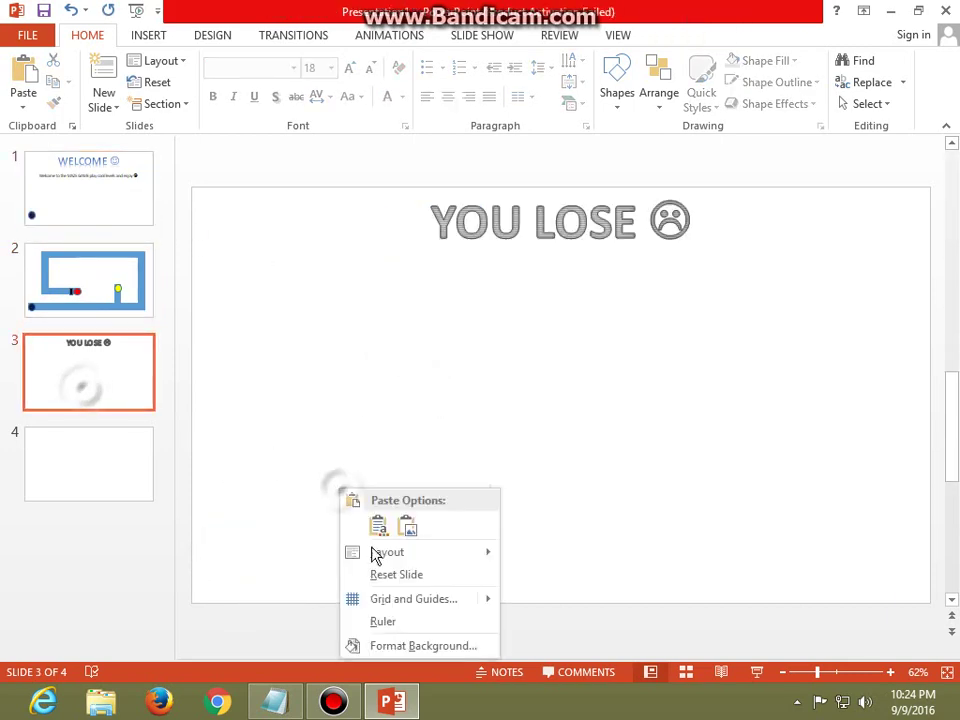
click(376, 526)
Step: Link the welcome slide's blue circle to the next slide
click(88, 220)
click(215, 545)
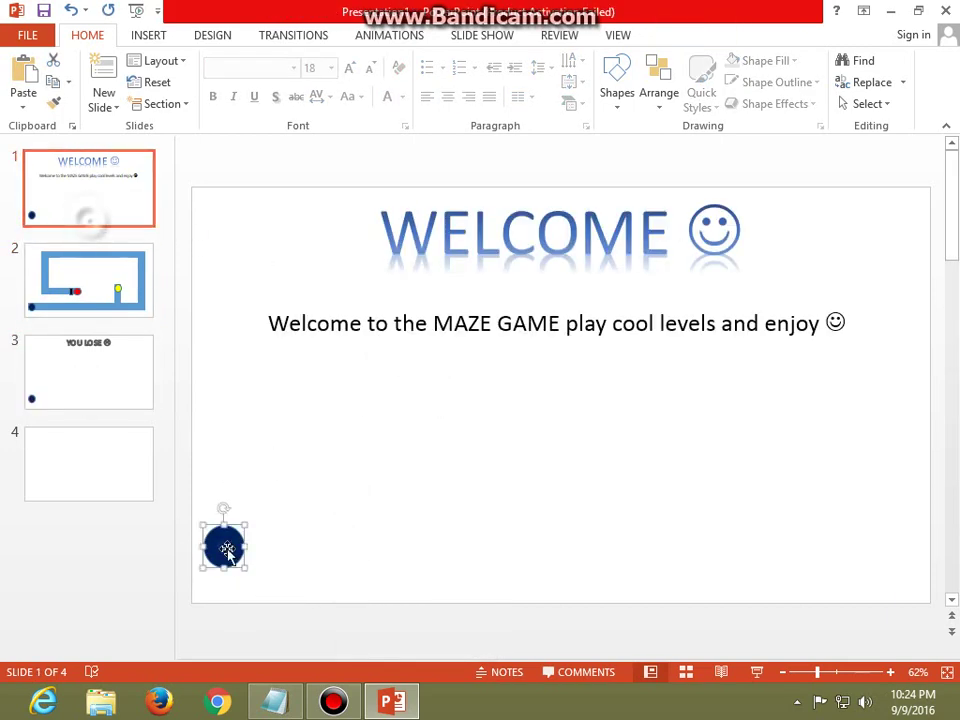
click(150, 34)
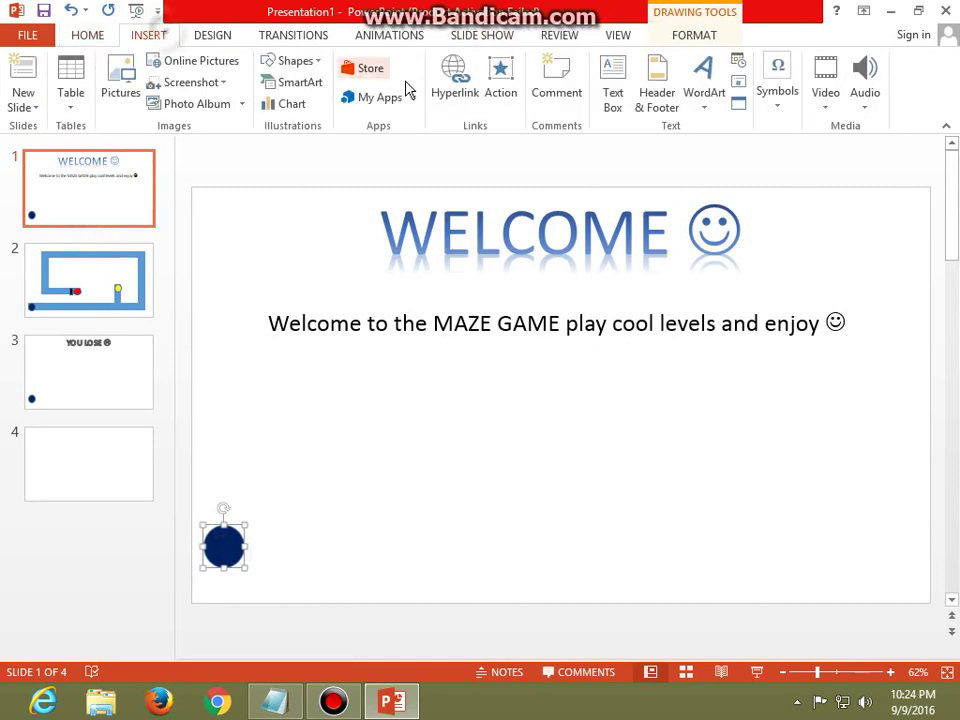
click(495, 100)
click(350, 271)
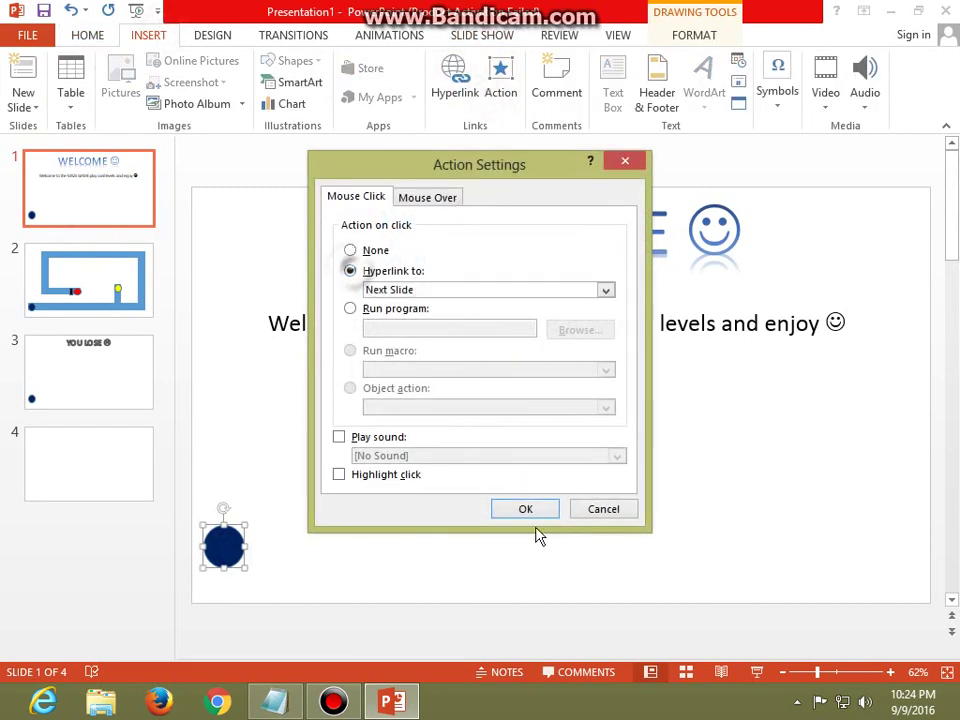
Step: Hyperlink the YOU LOSE slide's circle to Slide 2, then move to blank slide 4
click(522, 512)
click(105, 356)
click(224, 530)
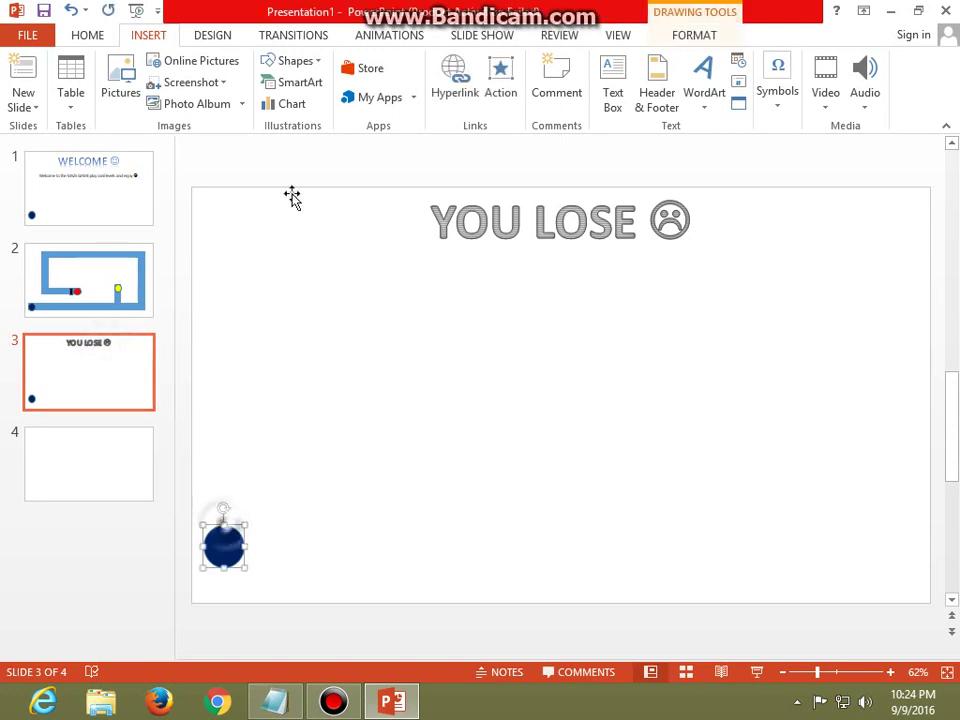
click(499, 90)
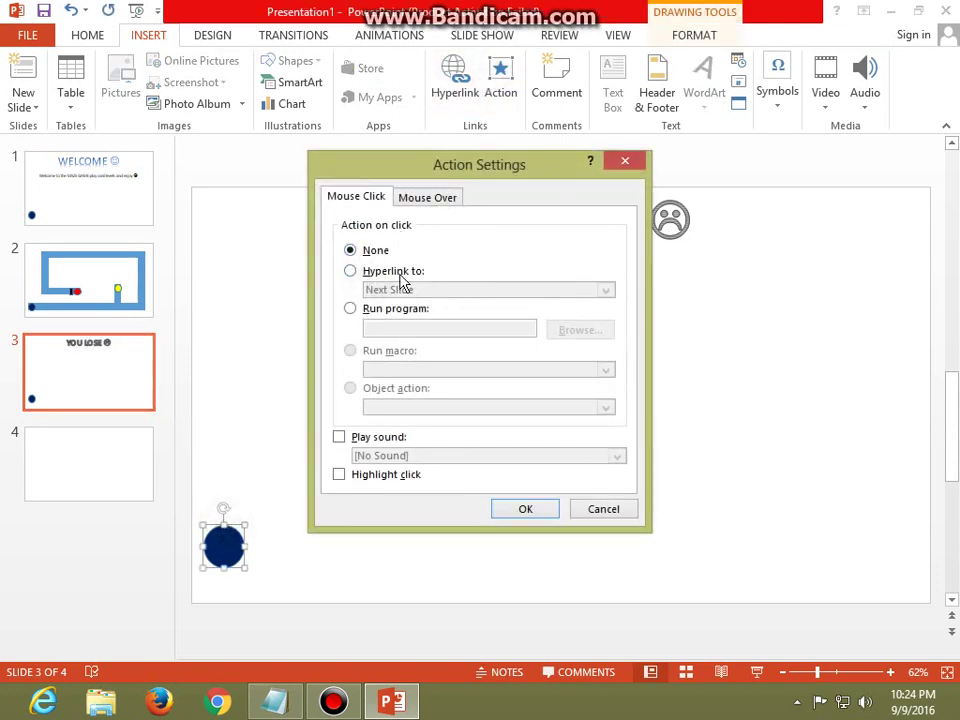
click(350, 271)
click(606, 289)
click(375, 431)
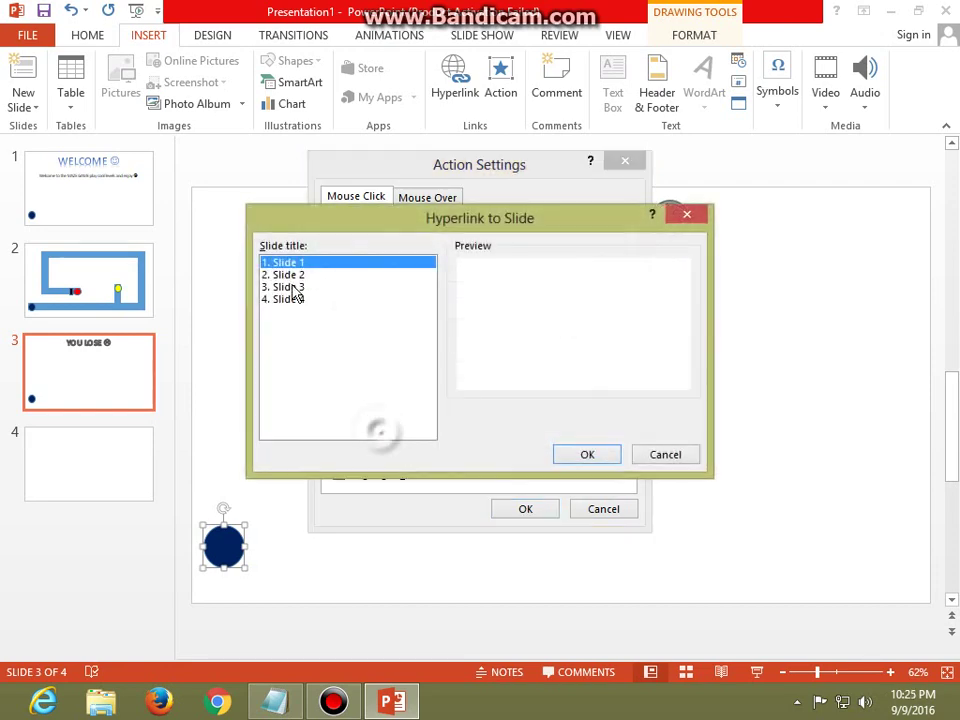
click(290, 275)
click(563, 454)
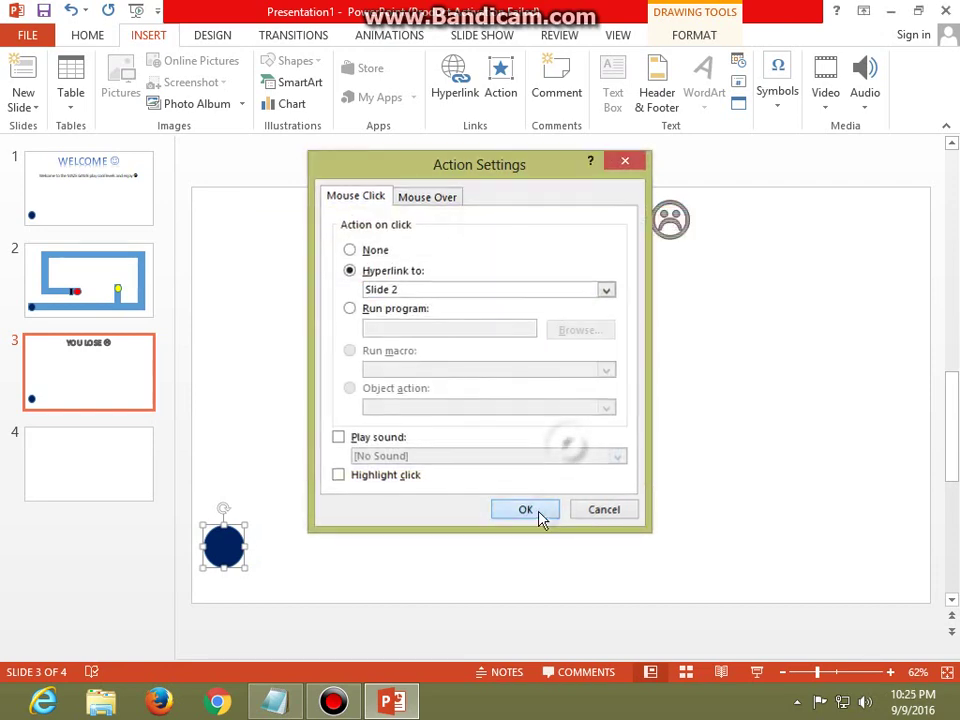
click(539, 512)
click(148, 445)
click(704, 95)
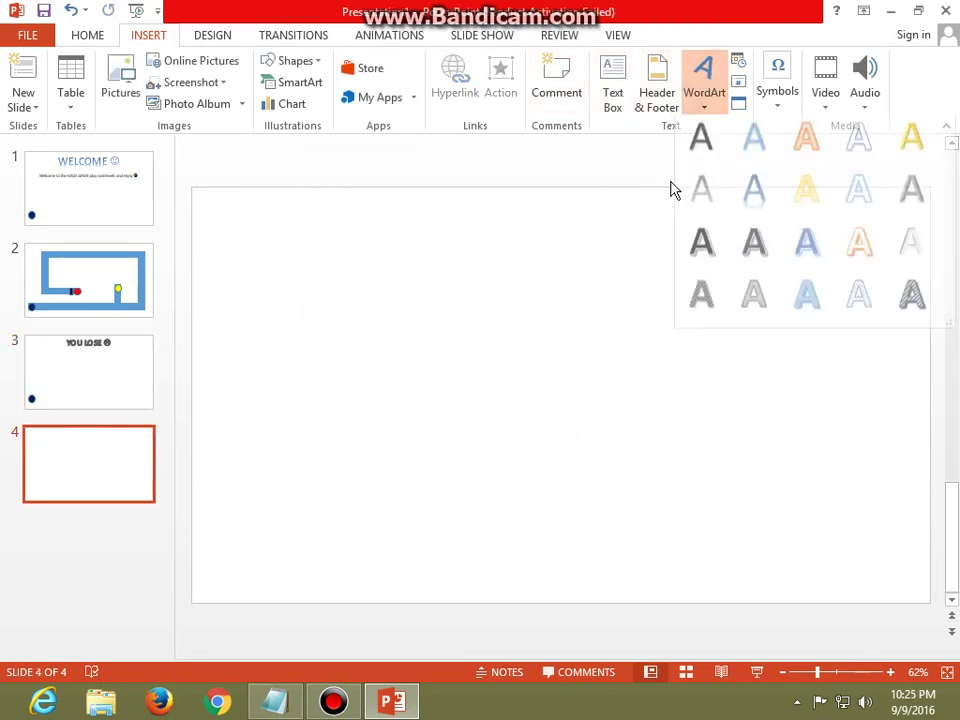
Step: Insert WordArt on slide 4 reading 'YOU WON :)', fixing the typed text along the way
click(763, 208)
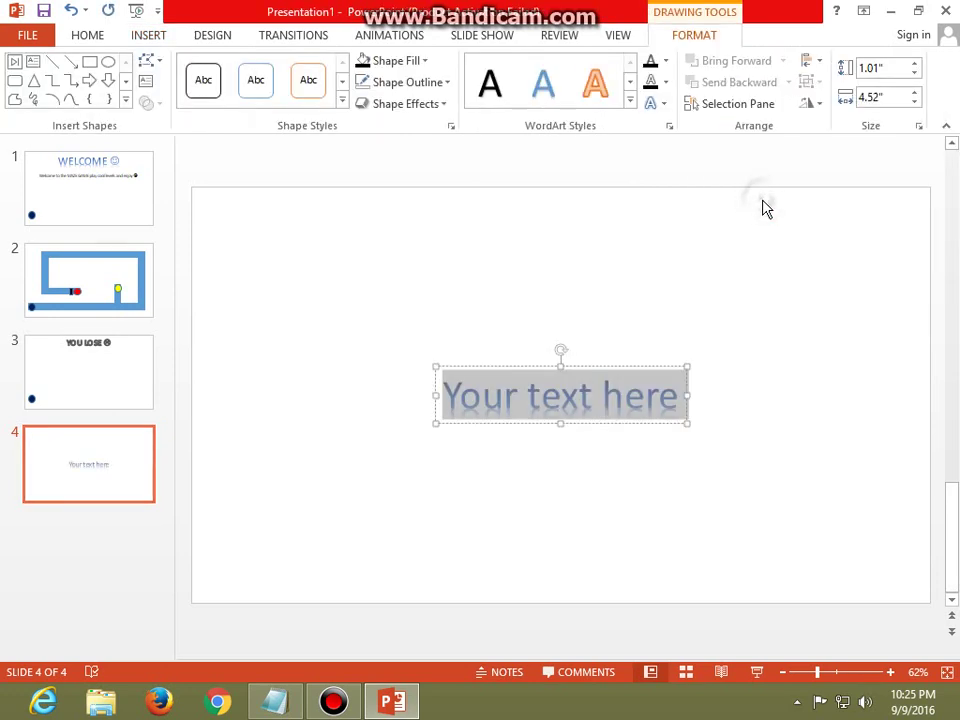
text(WELCO)
key(BackSpace)
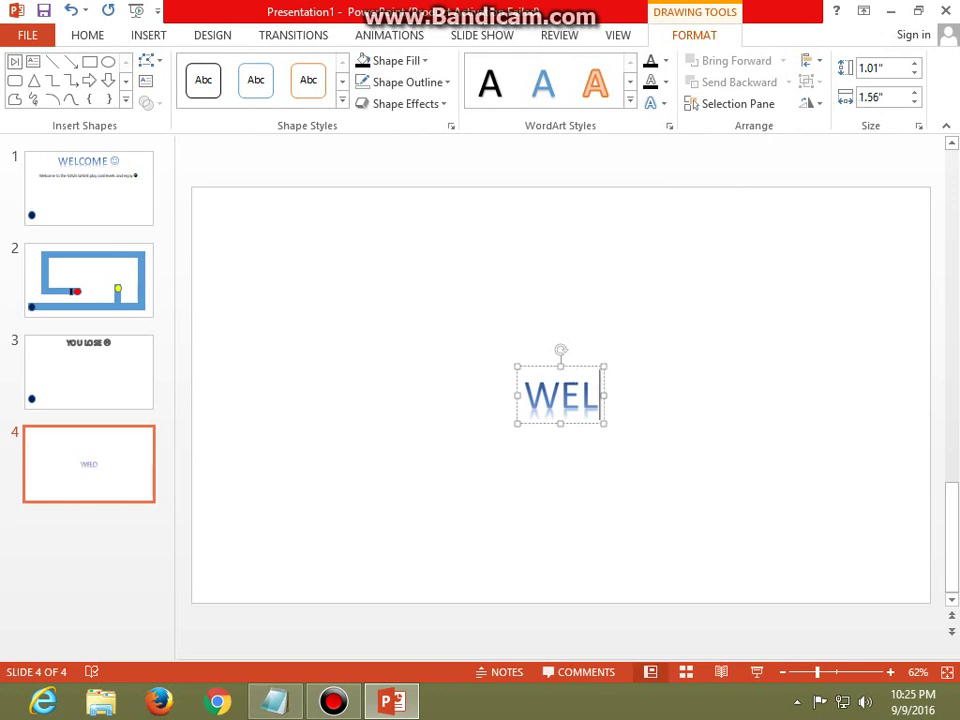
text(COME :))
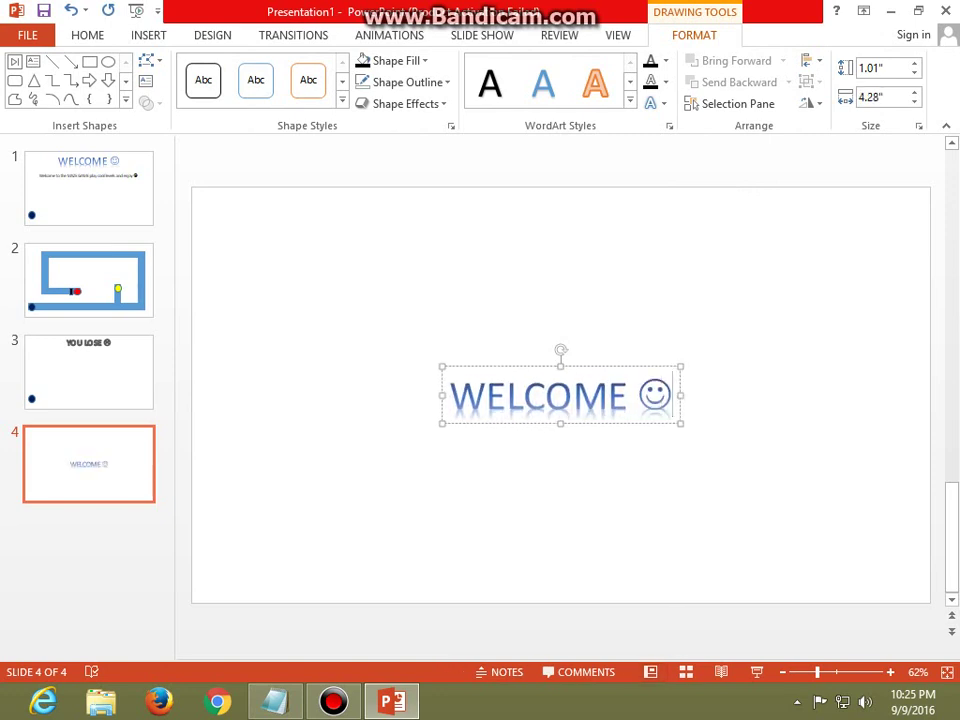
key(BackSpace)
key(BackSpace)
key(BackSpace)
key(BackSpace)
key(BackSpace)
key(BackSpace)
key(BackSpace)
text(Y)
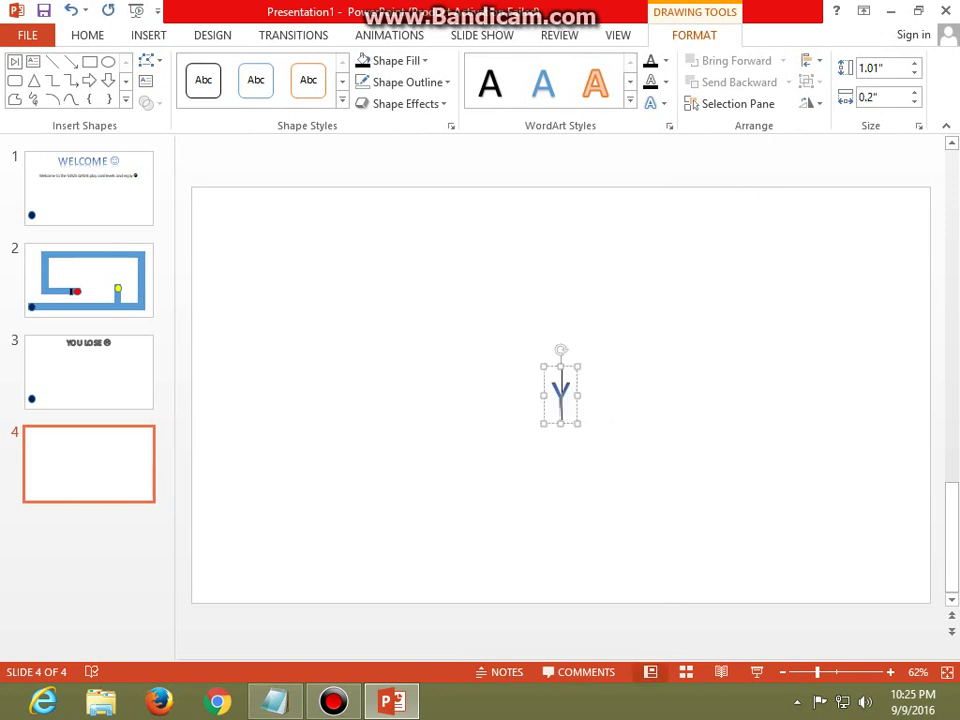
text(OU WON :()
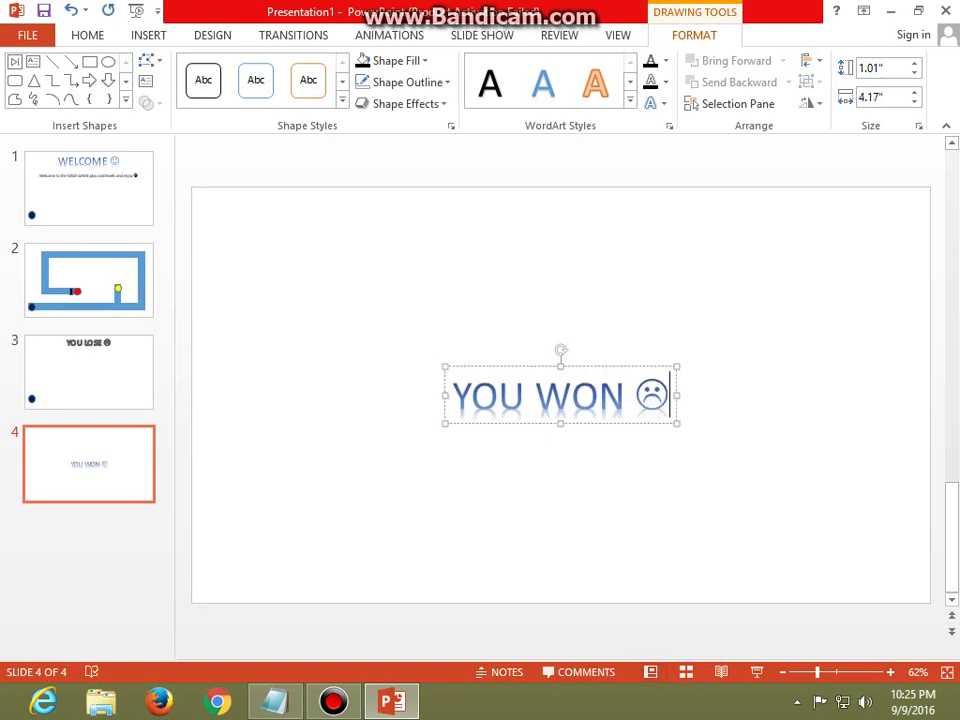
key(BackSpace)
key(BackSpace)
key(BackSpace)
text(:))
Step: Move the YOU WON title to the top, stretch it full width, and enlarge the font twice
drag(626, 369, 373, 190)
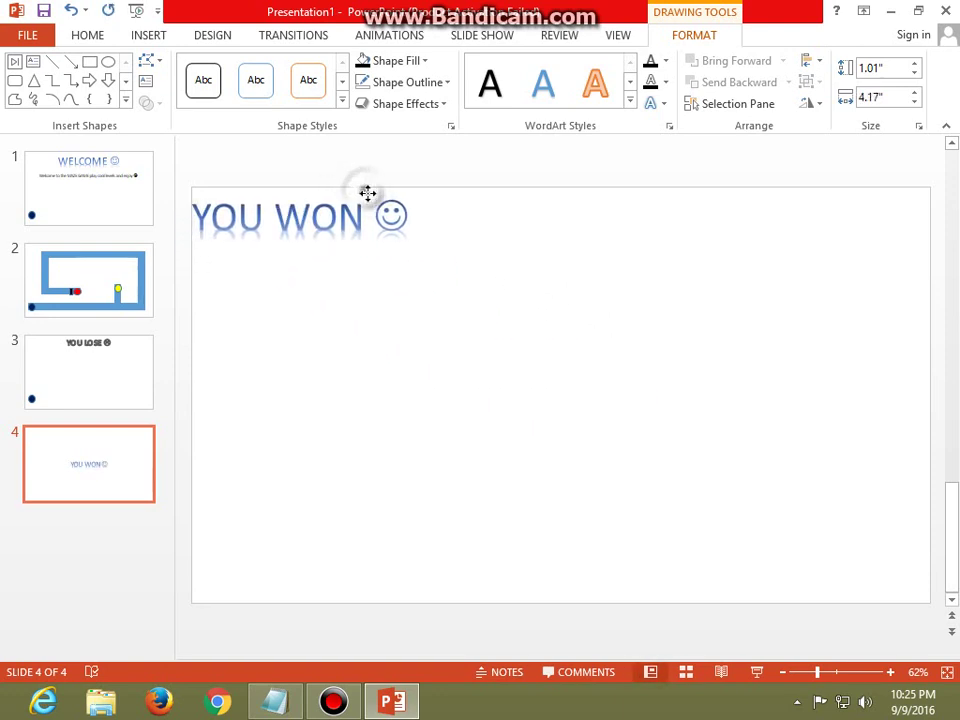
drag(426, 215, 932, 258)
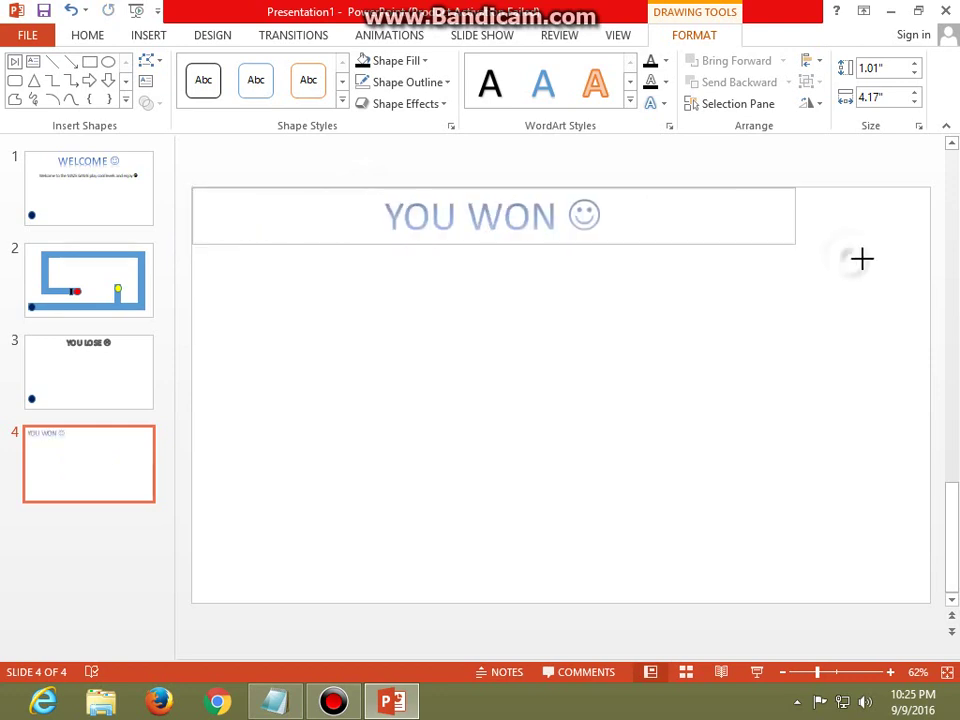
key(ctrl+shift+period)
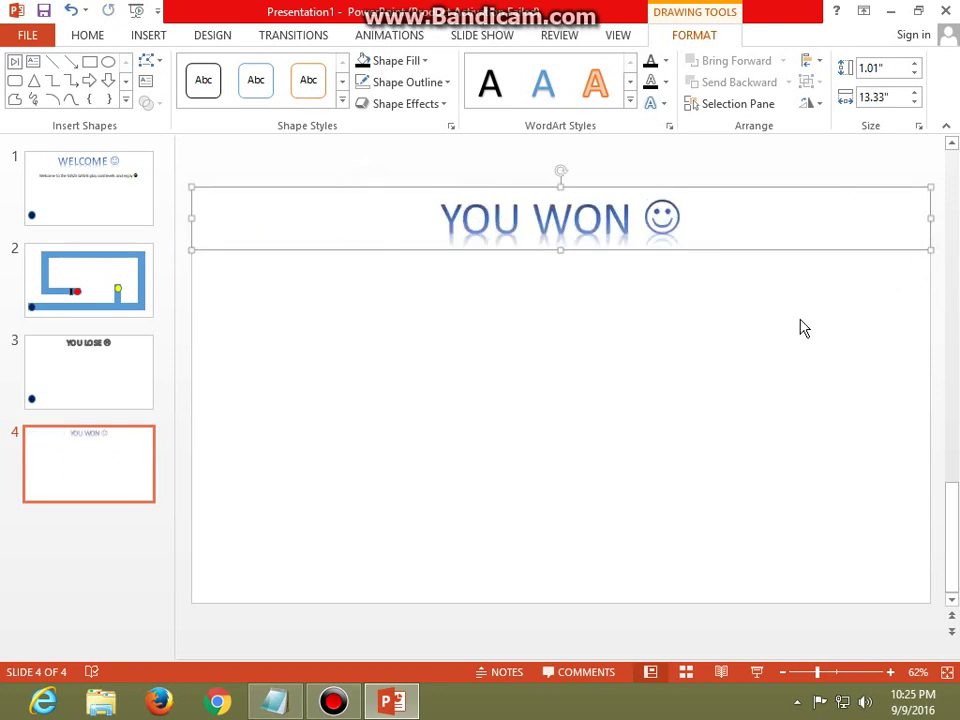
key(ctrl+shift+period)
key(ctrl+shift+period)
click(710, 294)
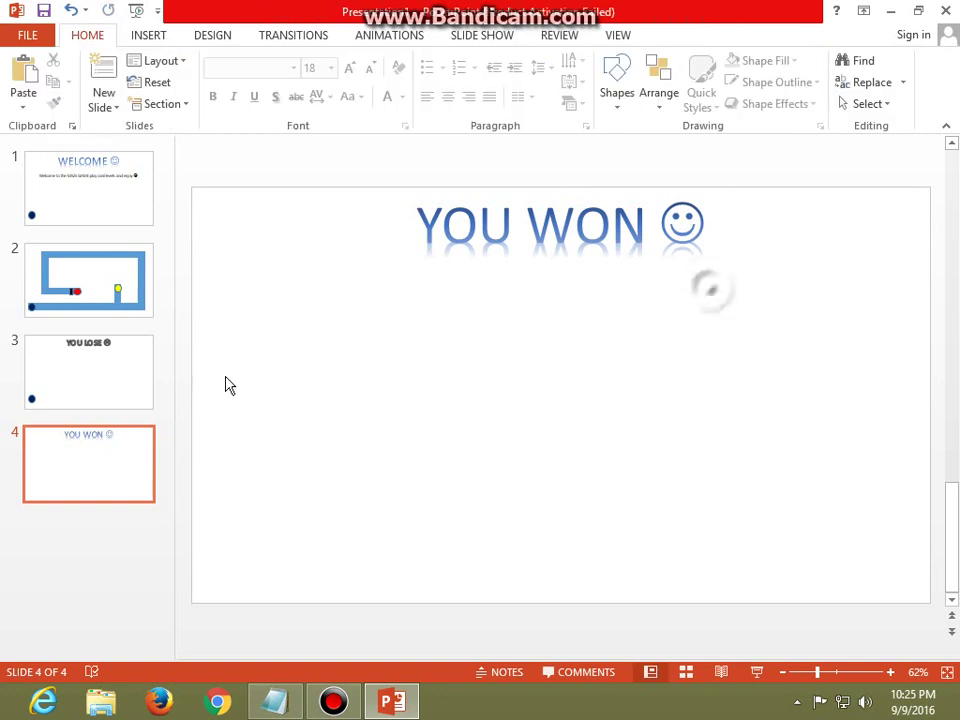
Step: Draw an End action button below the title that hyperlinks to End Show
click(619, 98)
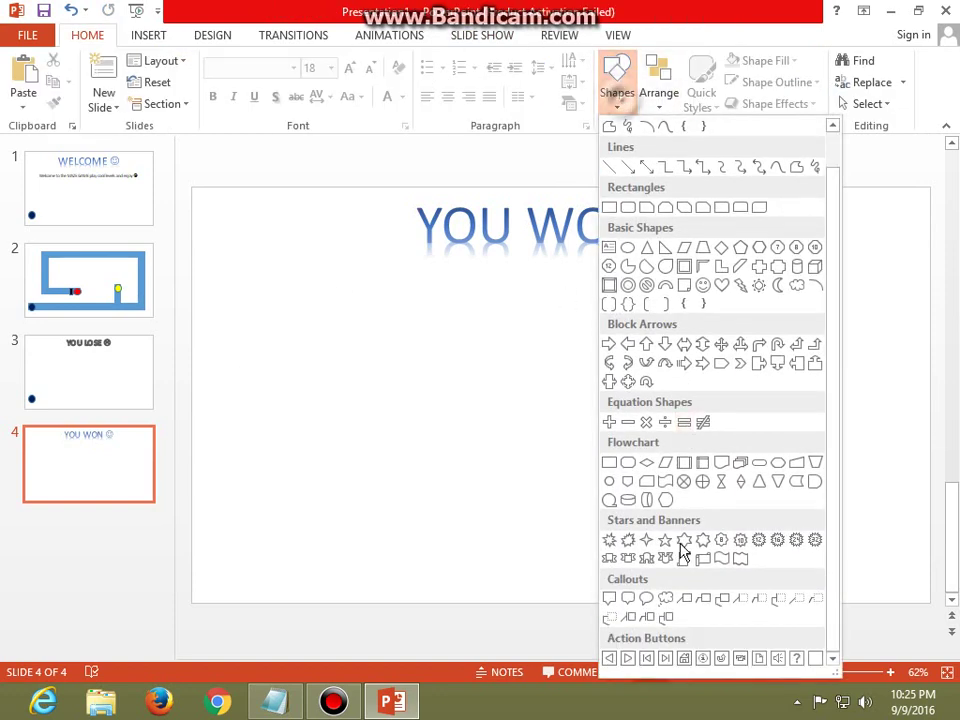
click(675, 660)
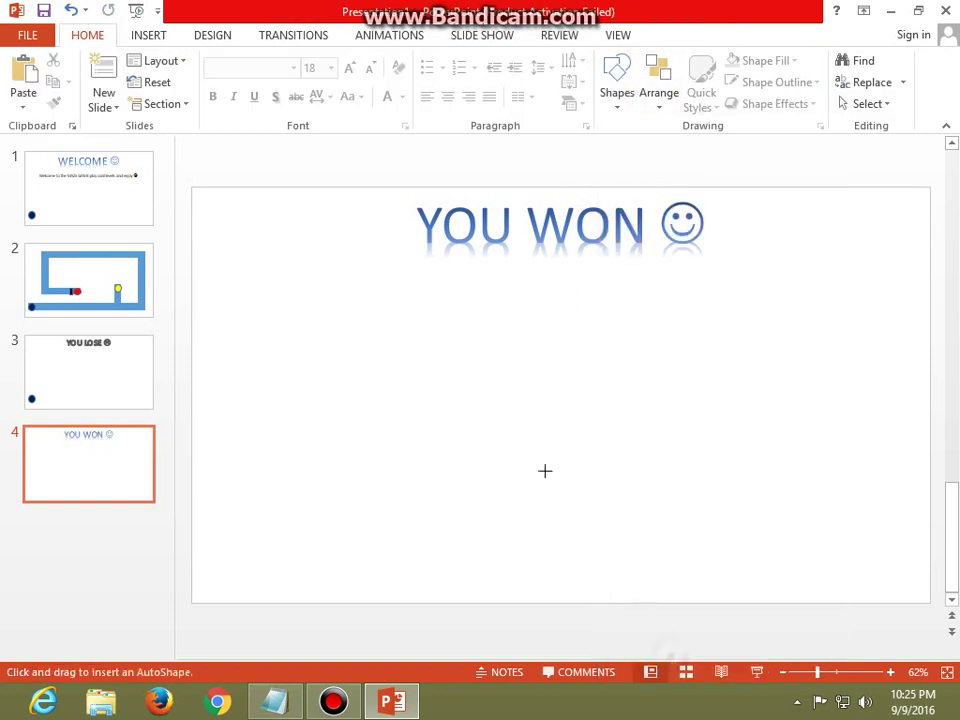
drag(477, 399, 626, 490)
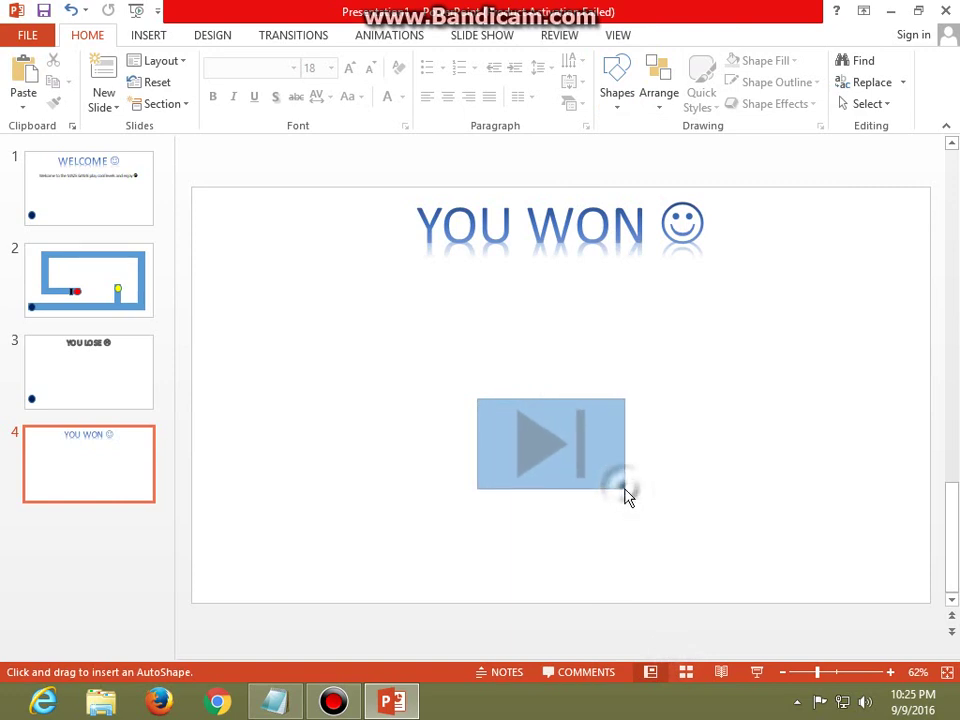
click(605, 290)
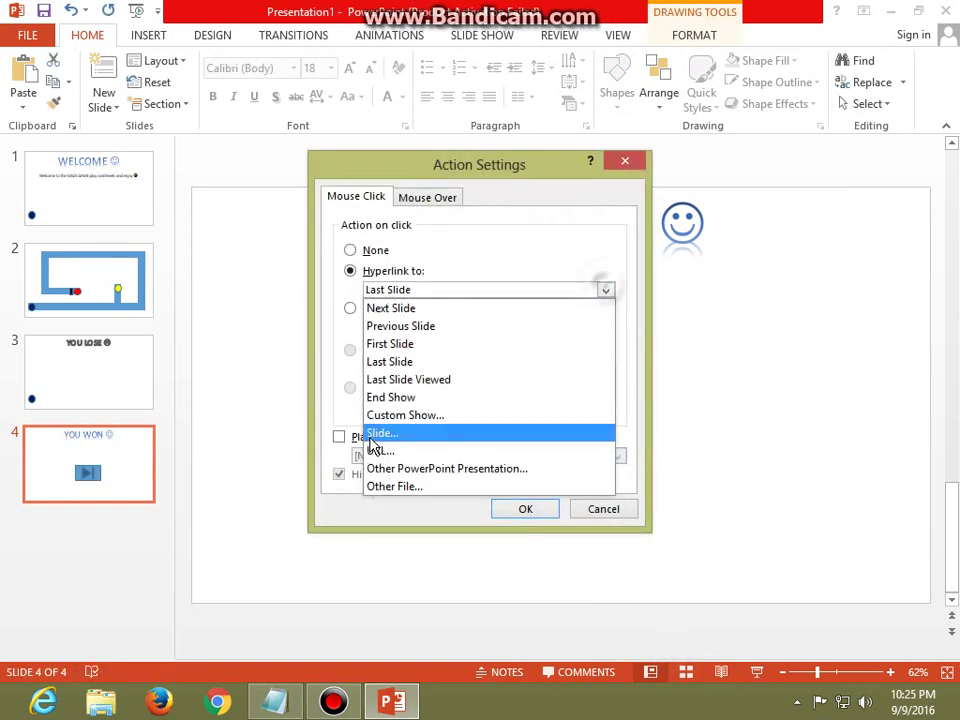
click(379, 400)
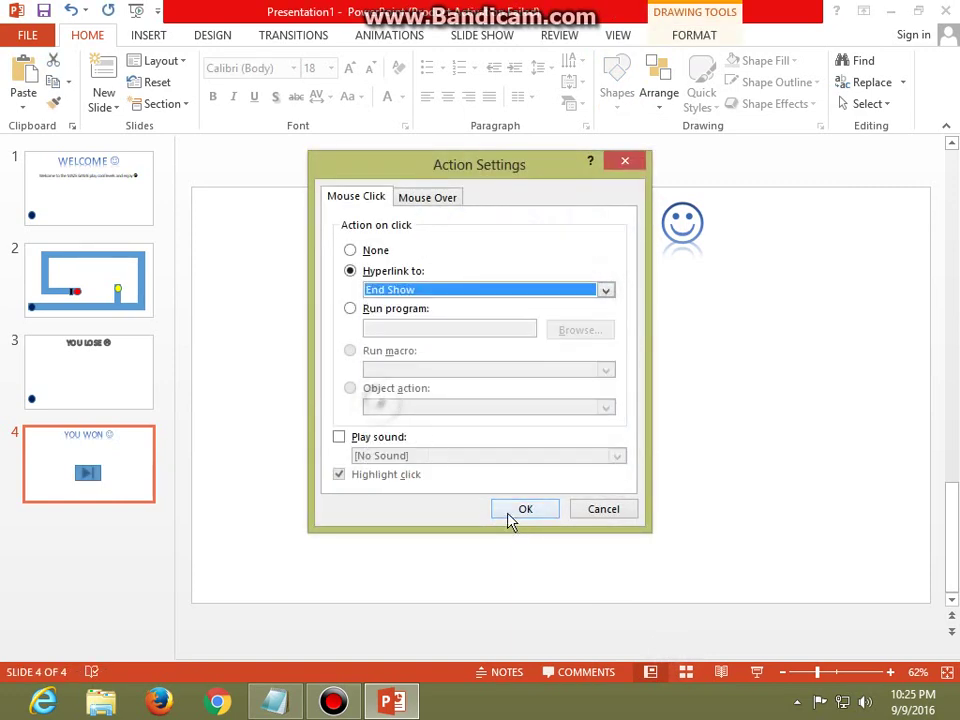
click(510, 511)
Step: Add a centred, enlarged 'QUIT GAME' text label above the action button
click(617, 92)
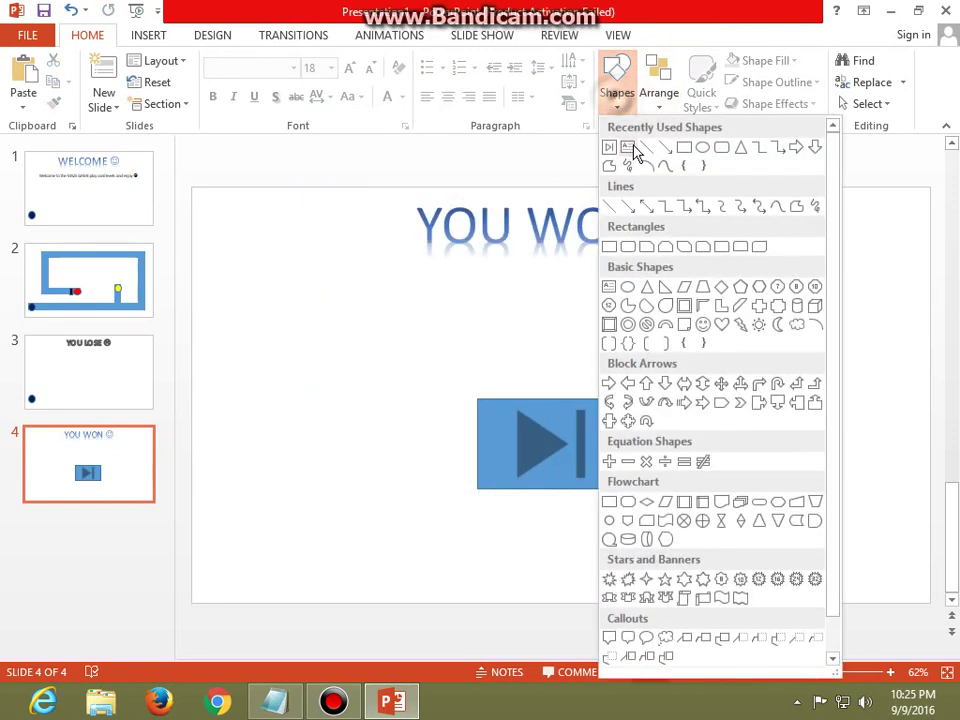
click(617, 146)
mouse_move(497, 310)
mouse_down()
mouse_move(584, 367)
mouse_move(610, 364)
mouse_up()
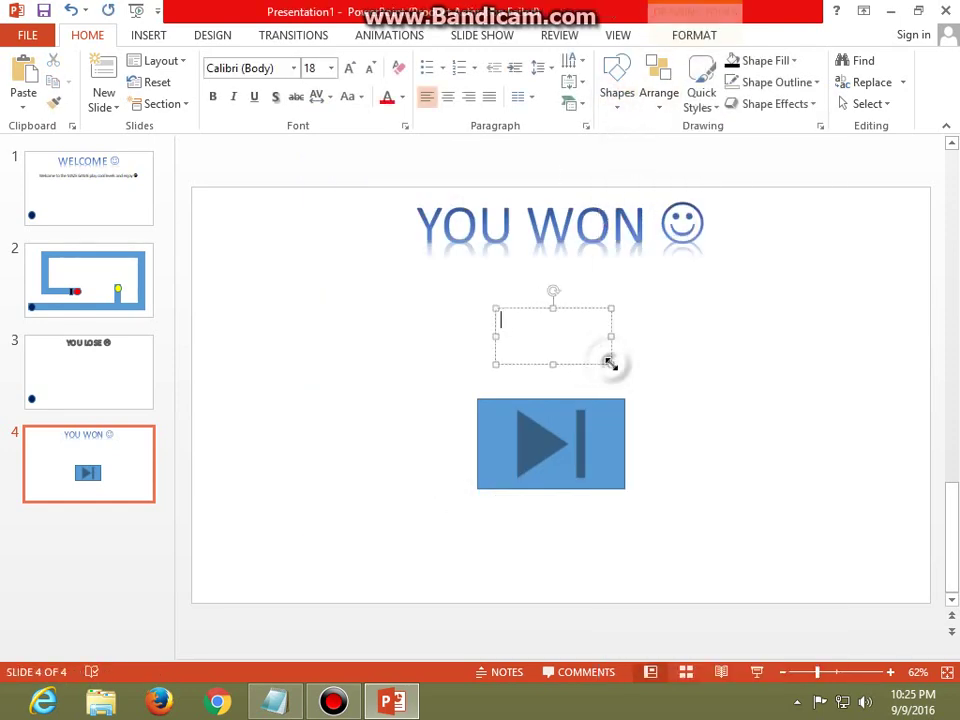
text(au)
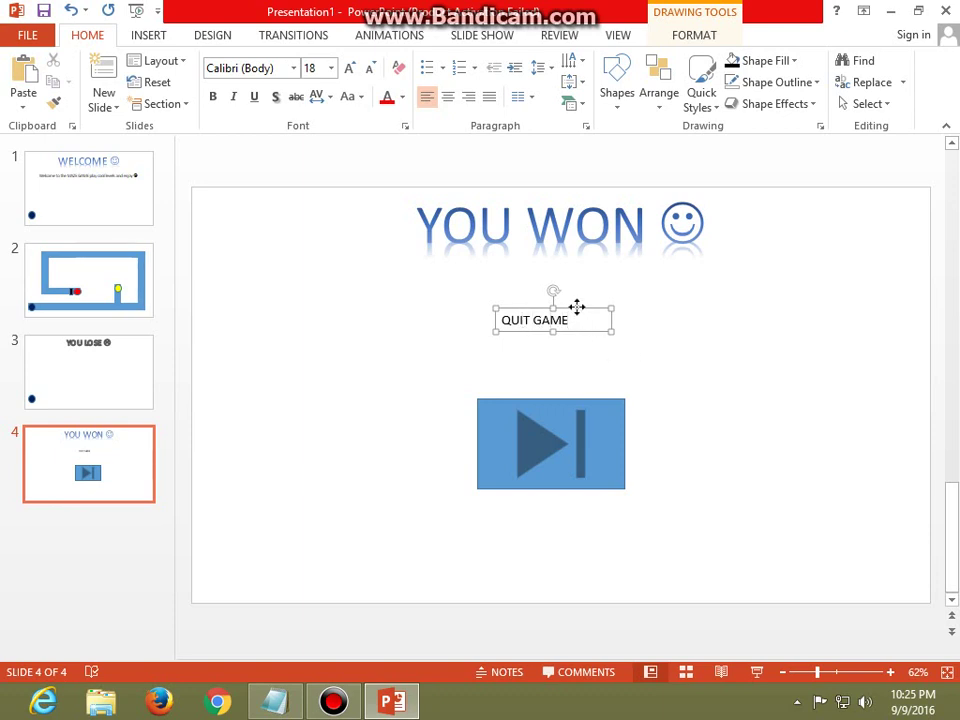
drag(577, 306, 575, 328)
key(ctrl+e)
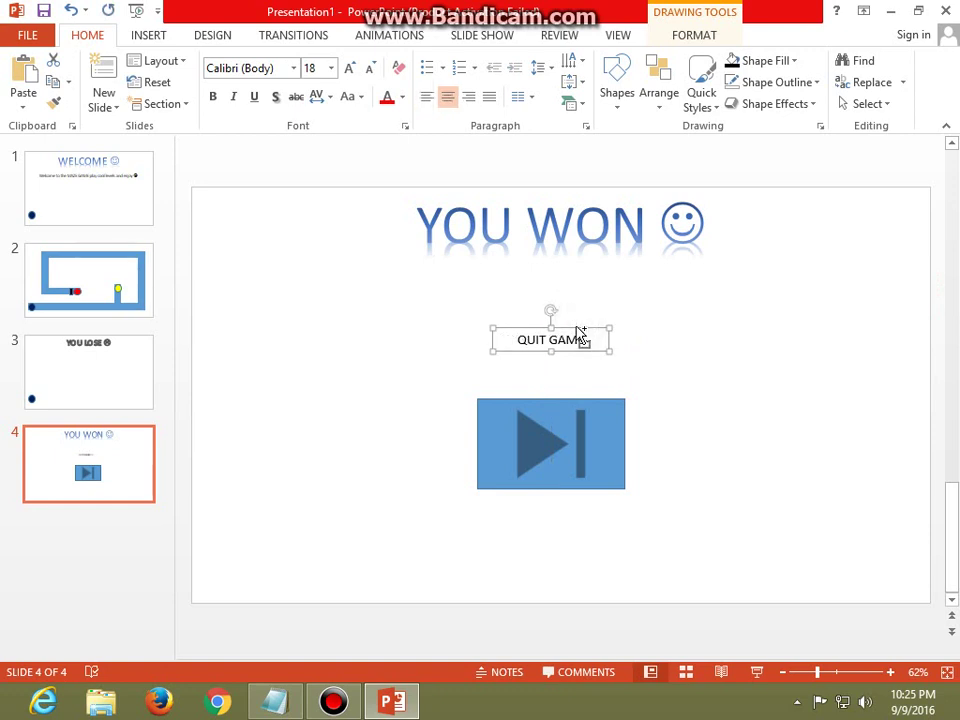
key(ctrl+shift+period)
key(ctrl+shift+period)
key(ctrl+shift+period)
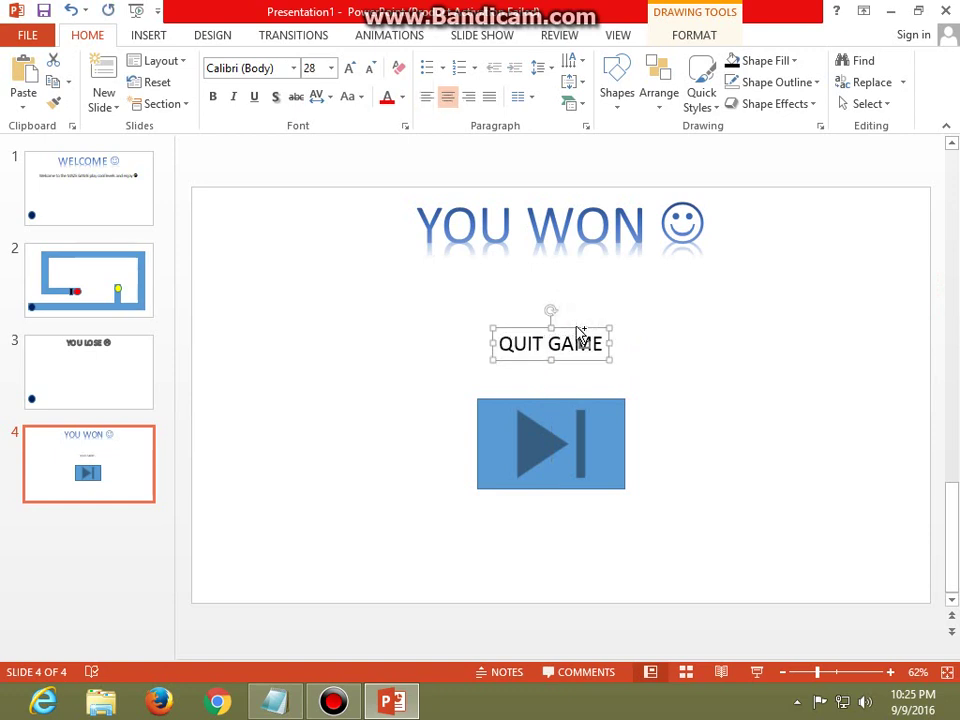
key(ctrl+shift+period)
click(574, 321)
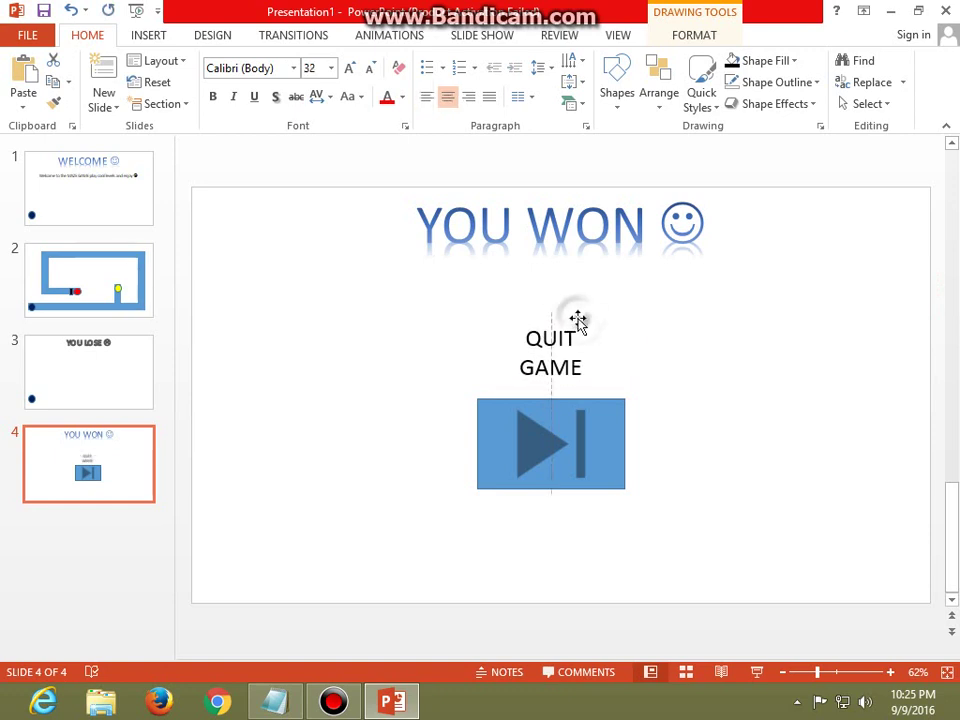
Step: On slide 3, add a one-line 'TRY AGAIN' label above the circle and copy the circle to the bottom-right
click(68, 345)
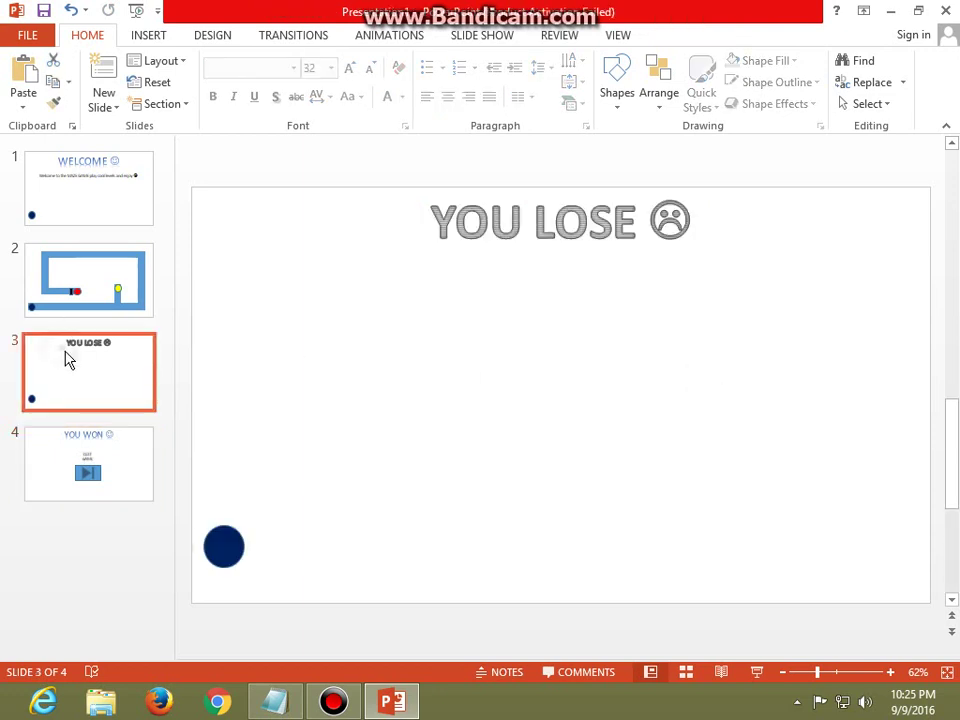
click(223, 541)
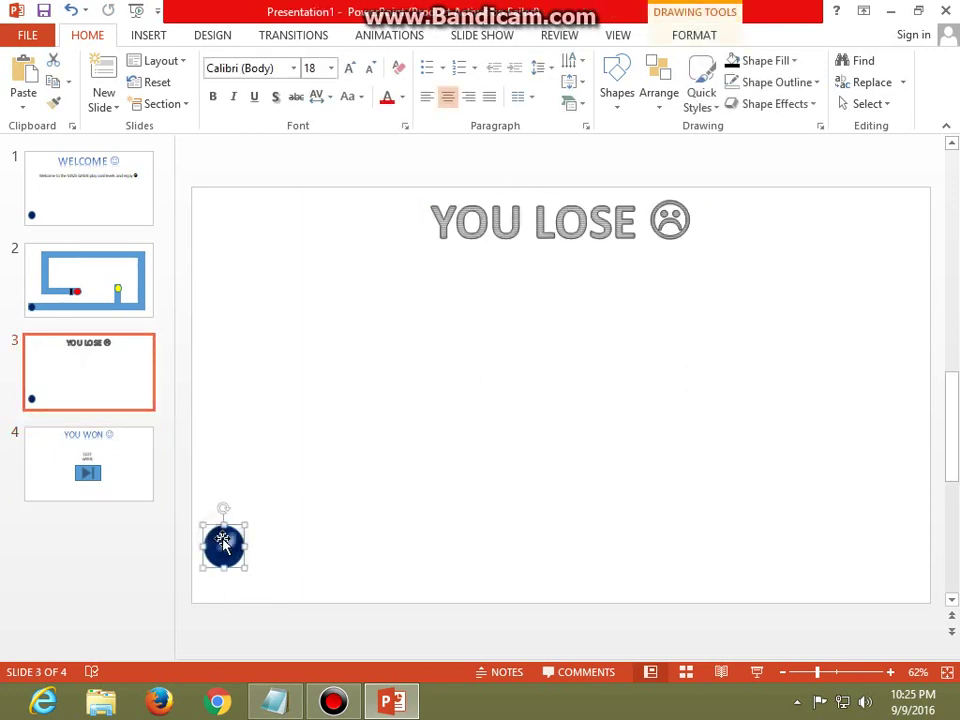
click(369, 459)
click(617, 96)
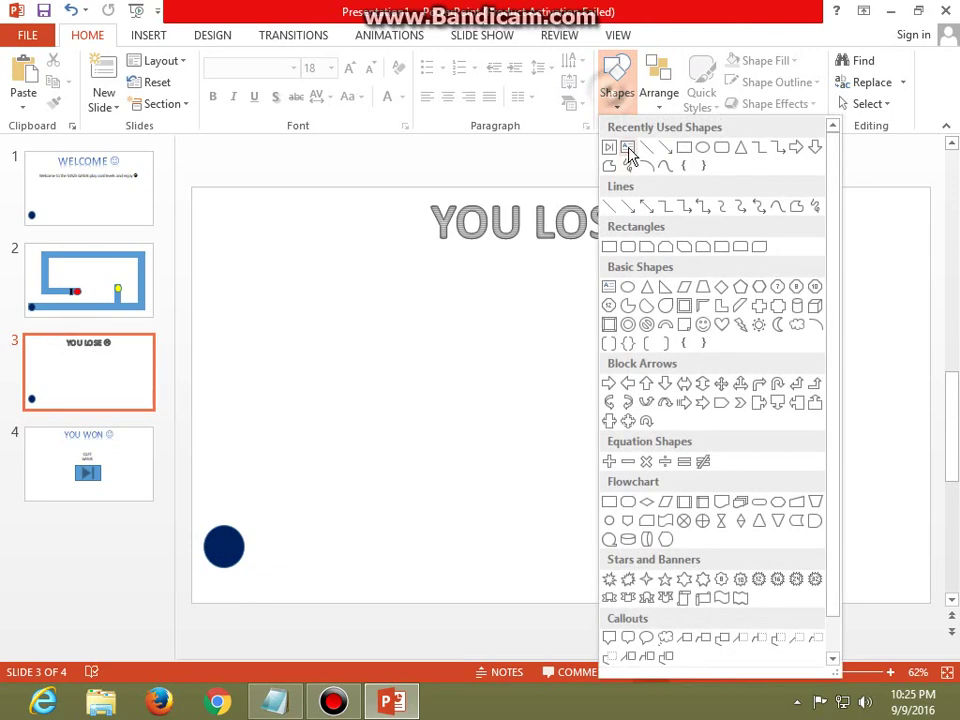
click(620, 150)
drag(204, 493, 246, 516)
text(TRY AGAI)
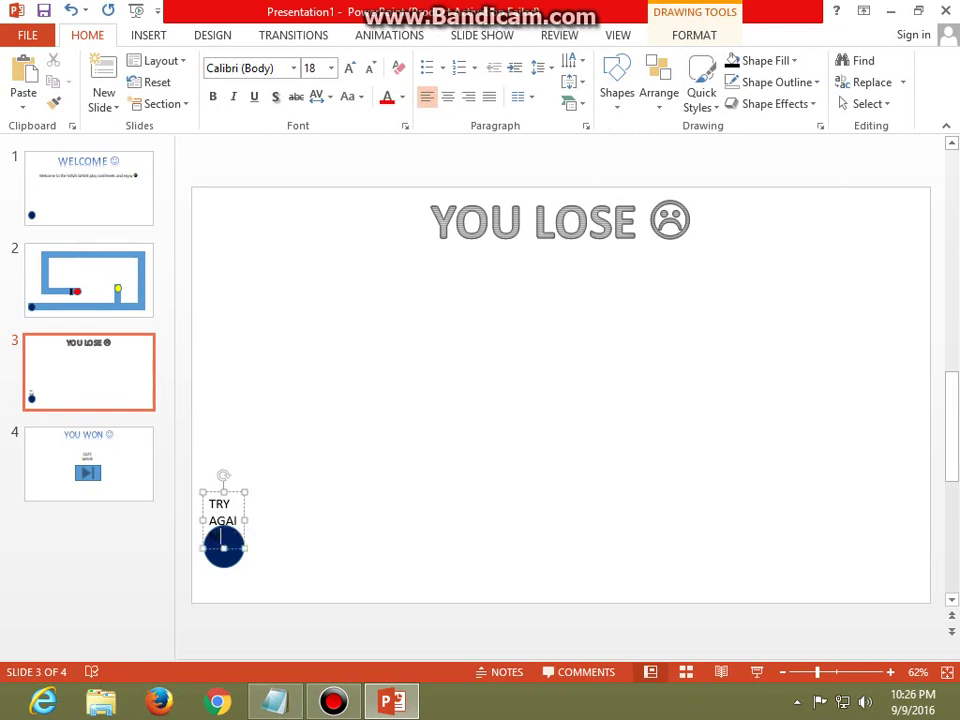
mouse_move(246, 518)
mouse_down()
mouse_move(291, 518)
mouse_move(260, 494)
mouse_up()
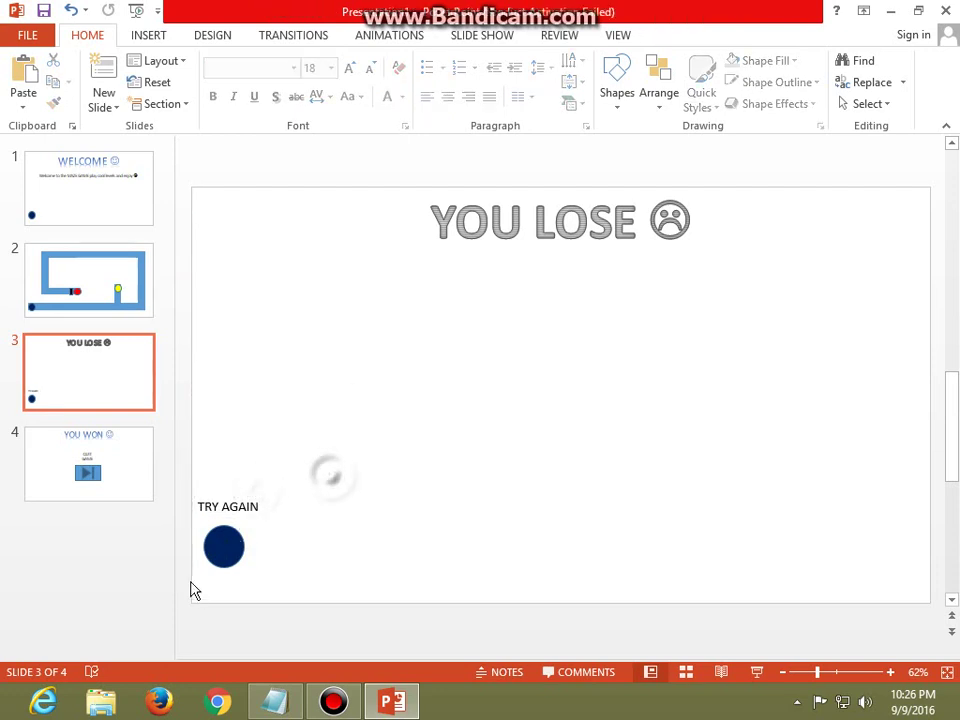
click(224, 546)
mouse_move(224, 546)
mouse_down()
mouse_move(864, 548)
mouse_move(846, 547)
mouse_up()
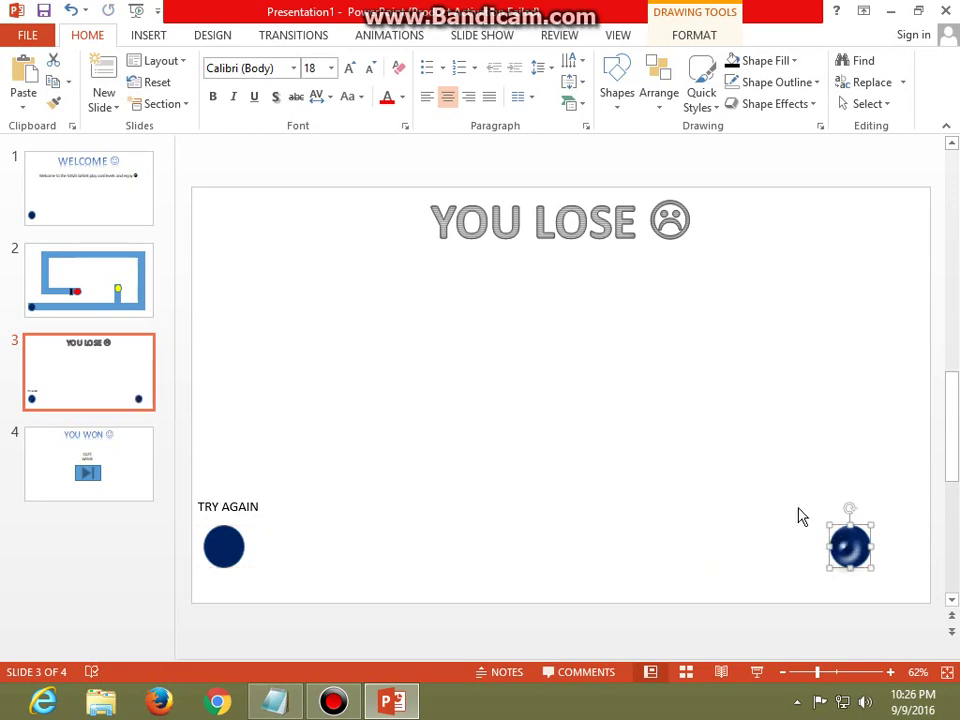
Step: Set the right circle's click action to hyperlink to End Show
click(148, 35)
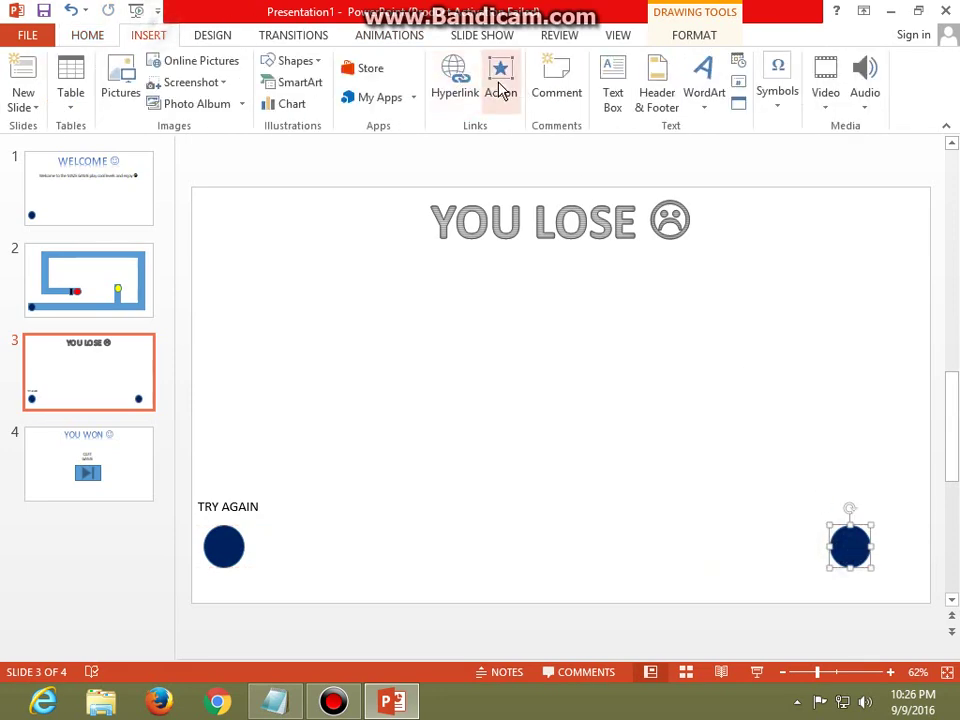
click(501, 88)
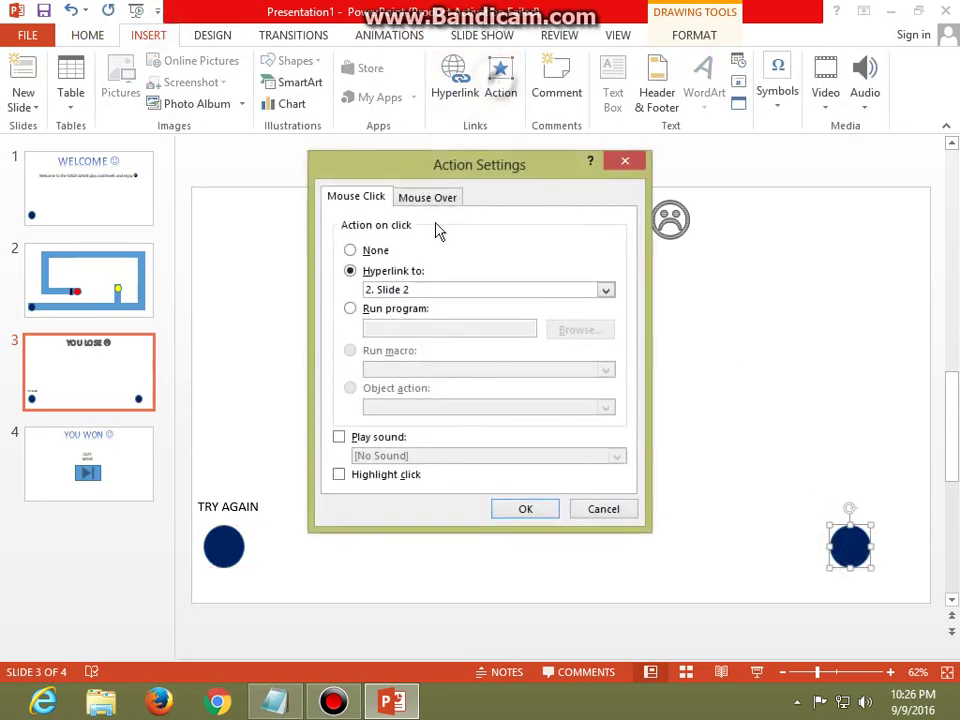
click(605, 291)
click(392, 396)
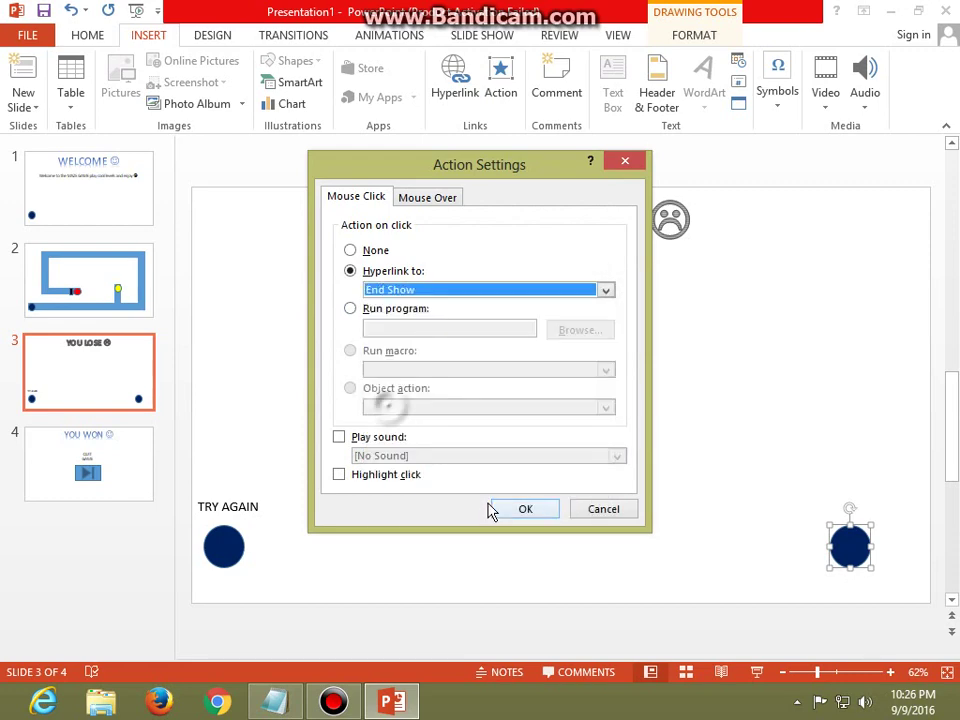
click(497, 510)
Step: Add a centred 'QUIT' label above the right circle, level with TRY AGAIN
click(615, 97)
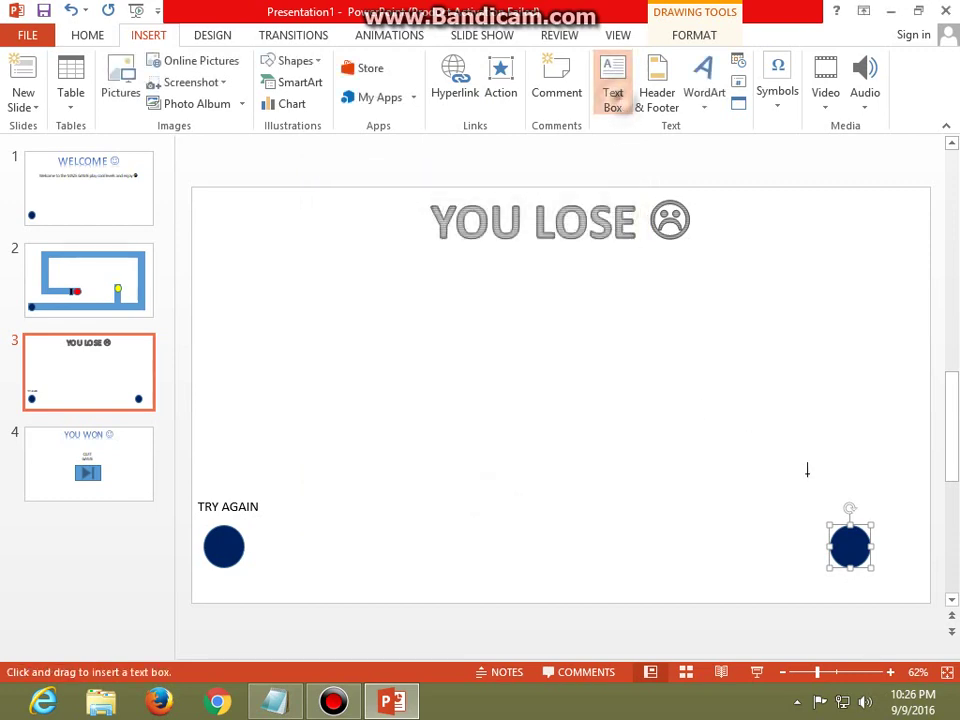
drag(809, 475, 903, 506)
text(QUIT)
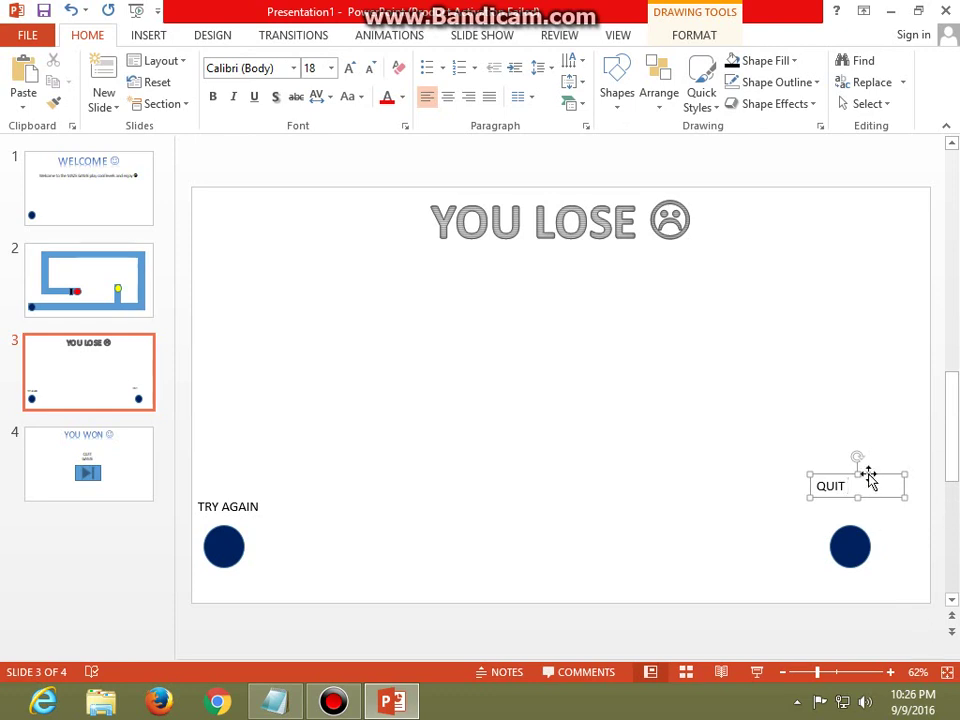
drag(871, 470, 894, 493)
key(ctrl+e)
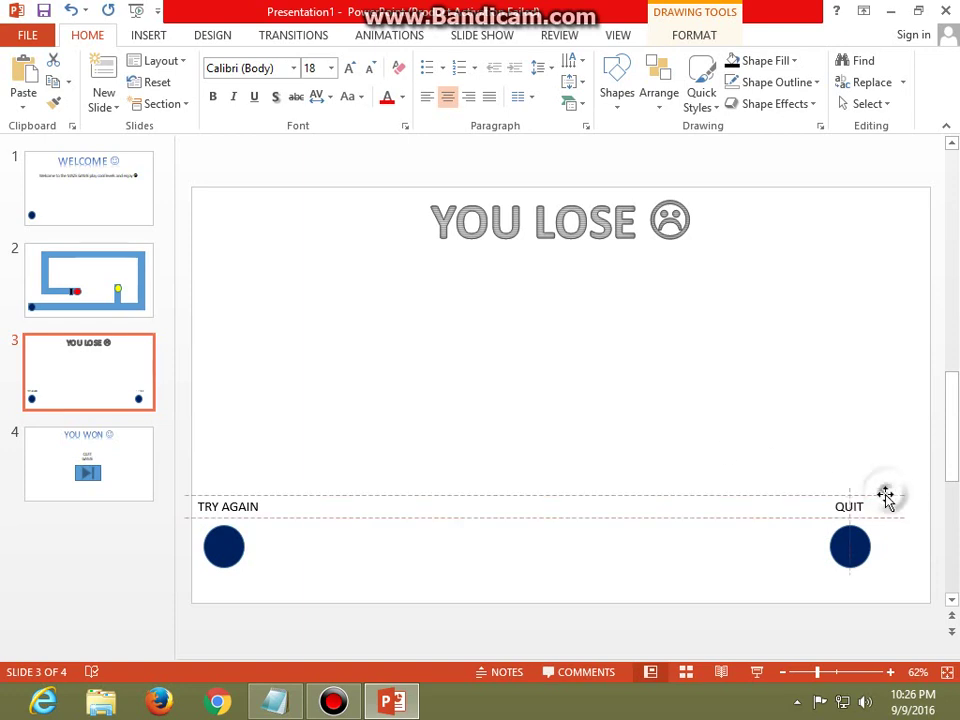
click(758, 410)
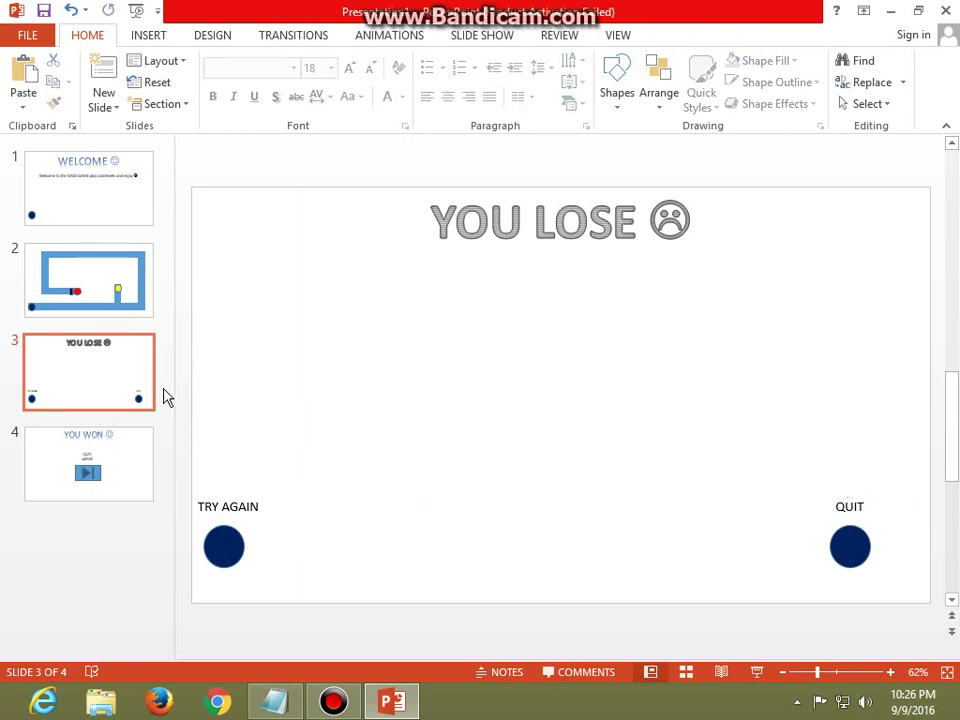
Step: Copy the QUIT label and its circle from the YOU LOSE slide onto the WELCOME slide
click(80, 206)
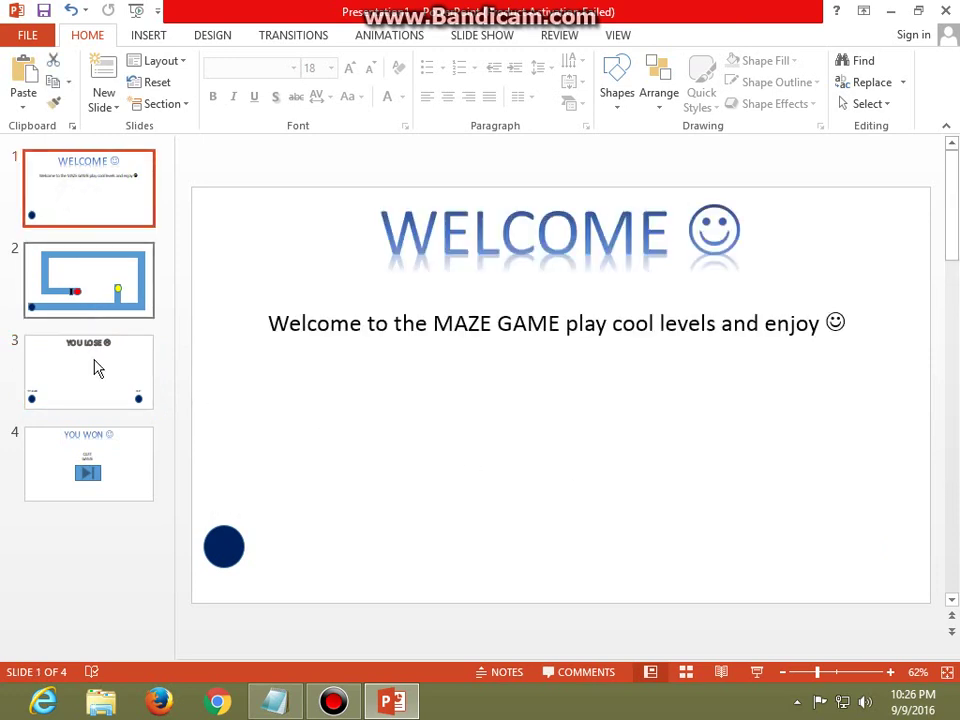
click(97, 368)
click(862, 540)
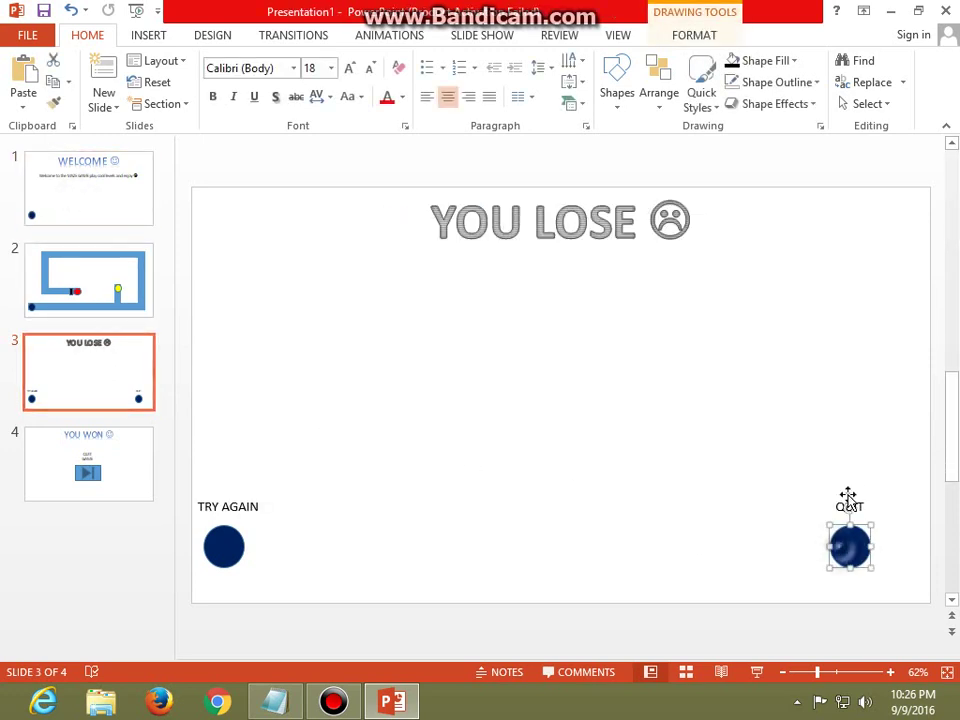
shift+click(848, 497)
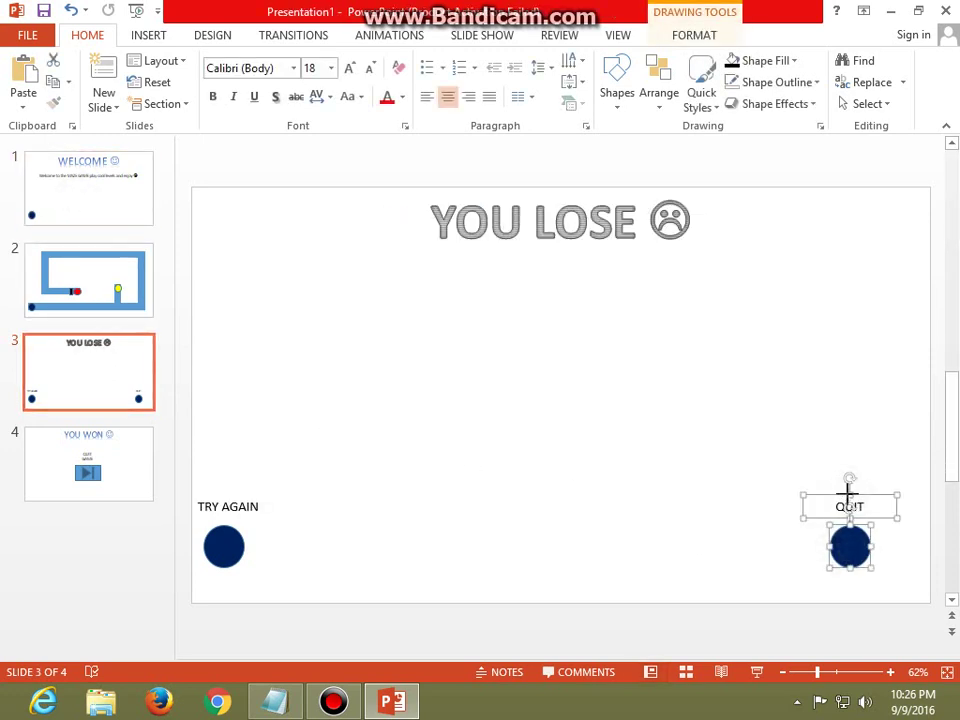
right_click(848, 493)
click(745, 268)
click(118, 212)
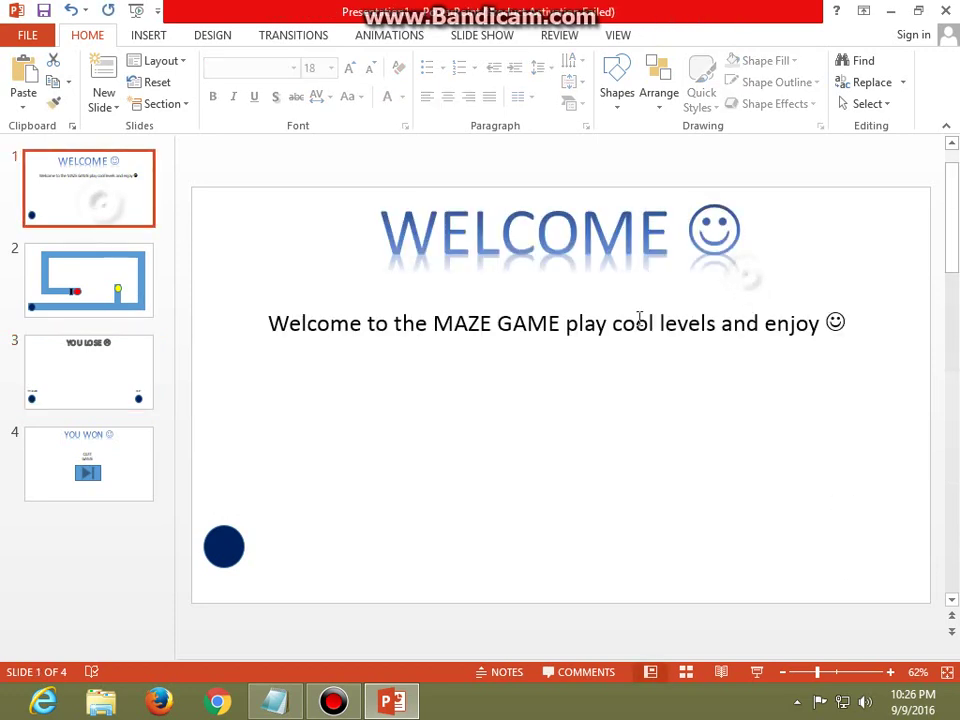
right_click(683, 393)
click(727, 426)
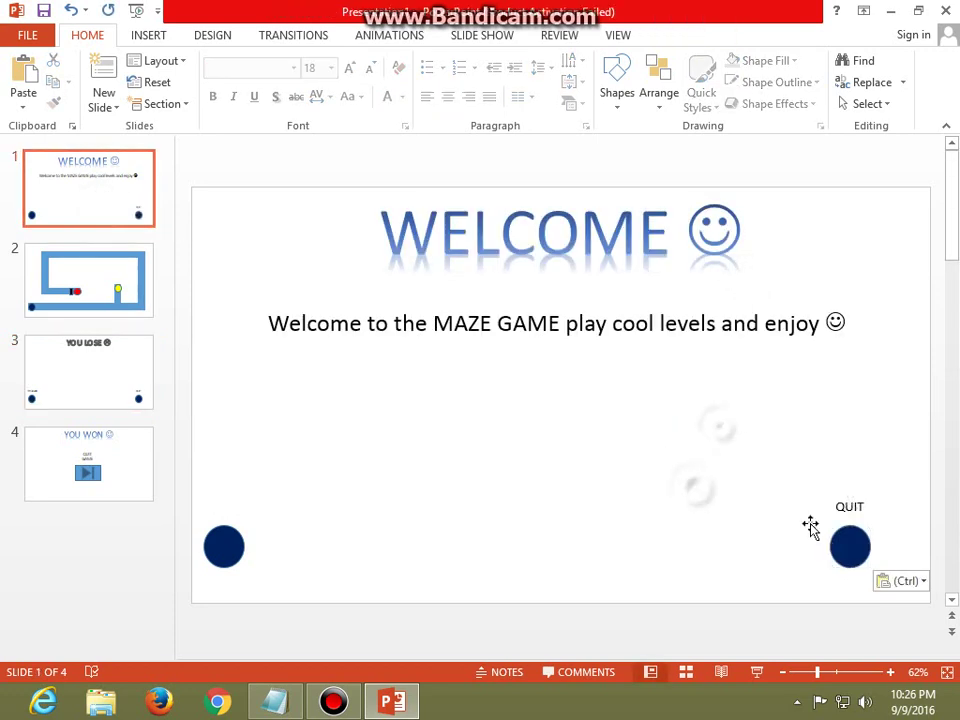
Step: Give the pasted QUIT circle an End Show action
click(148, 35)
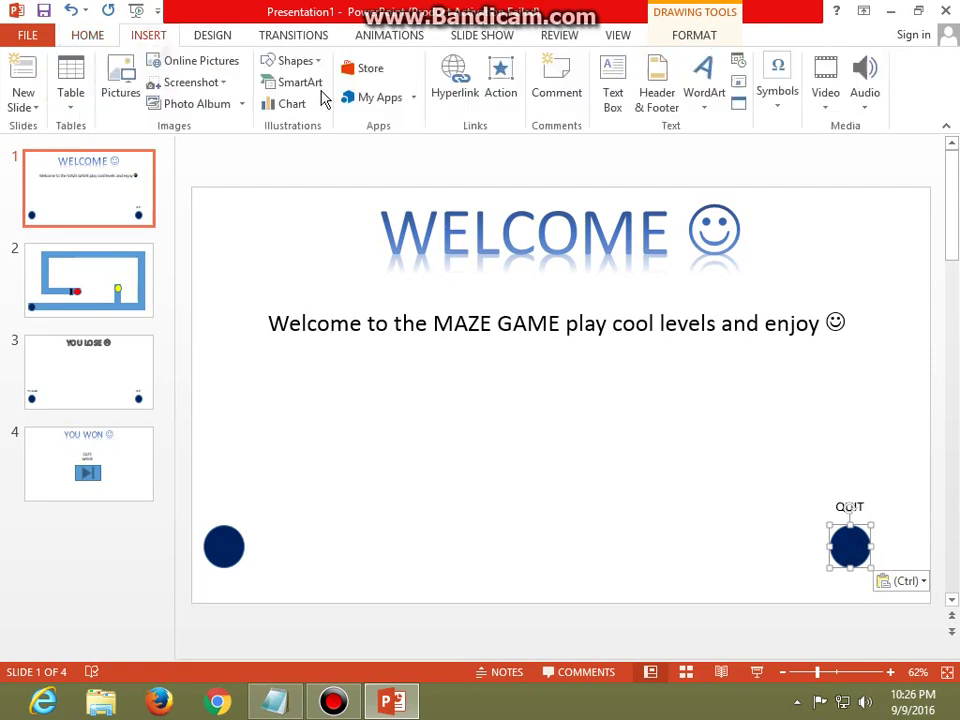
click(507, 96)
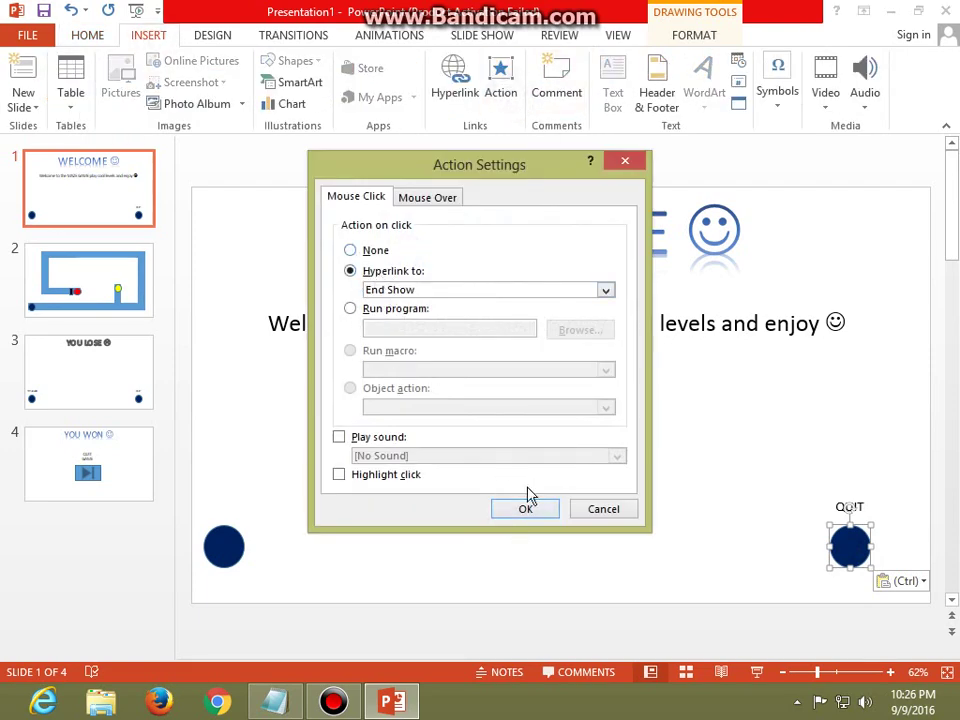
click(527, 511)
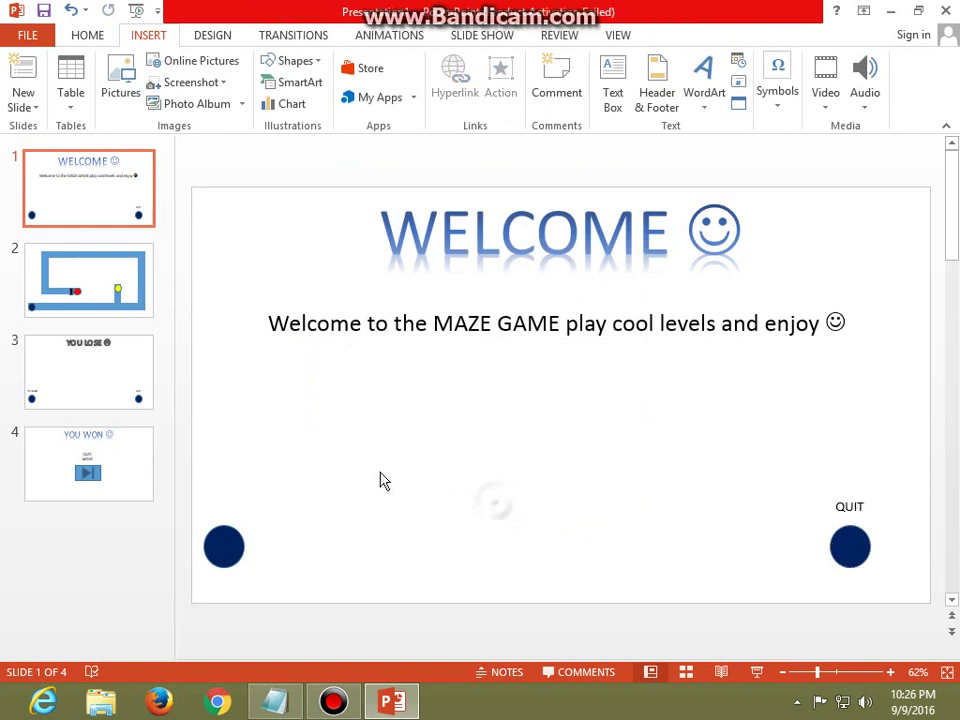
Step: Add a PLAY text box above the left circle, then view the YOU WON slide
click(613, 88)
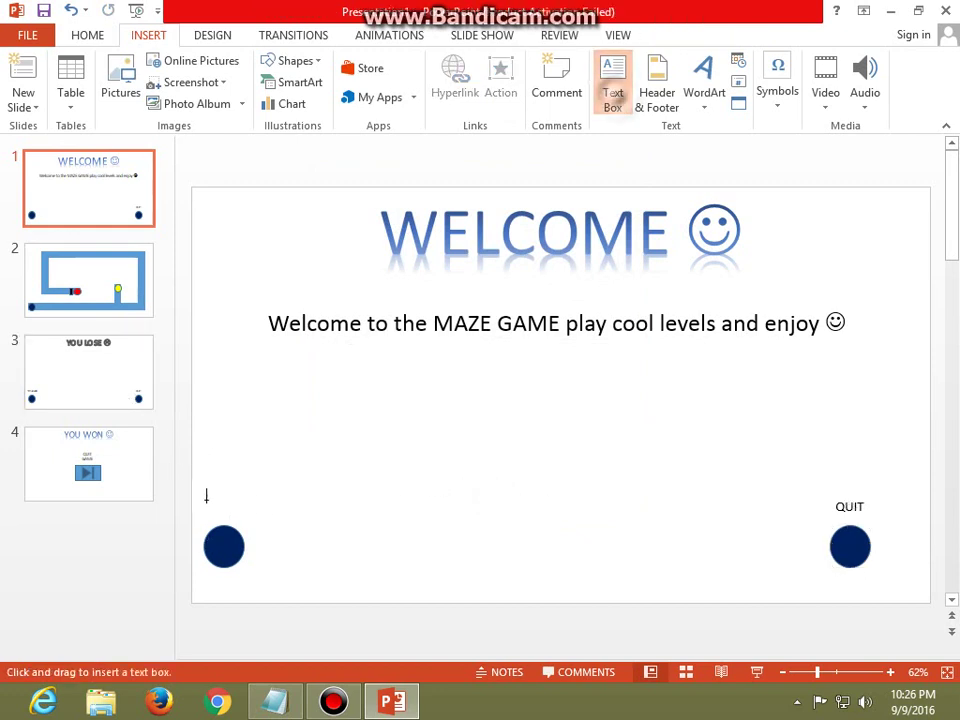
drag(204, 495, 258, 517)
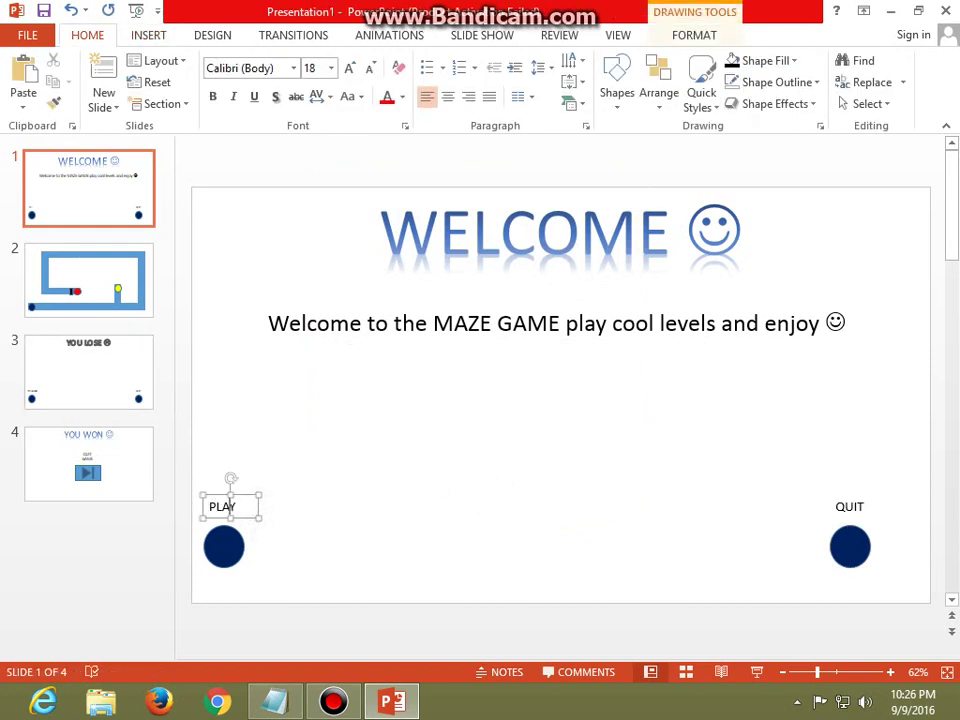
drag(248, 497, 242, 500)
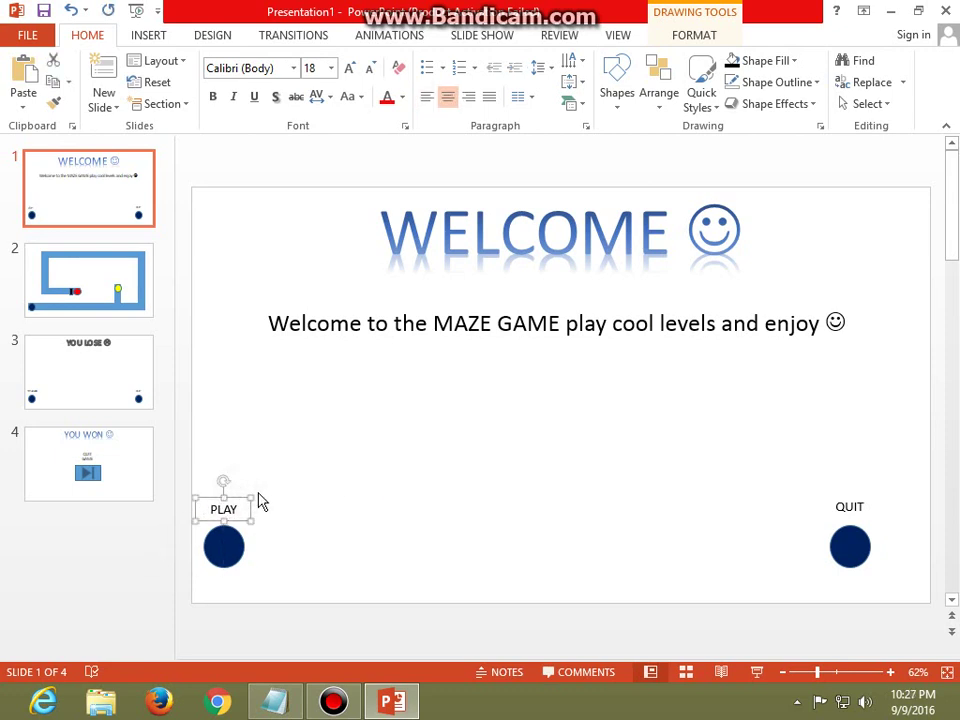
click(304, 488)
click(75, 372)
click(79, 475)
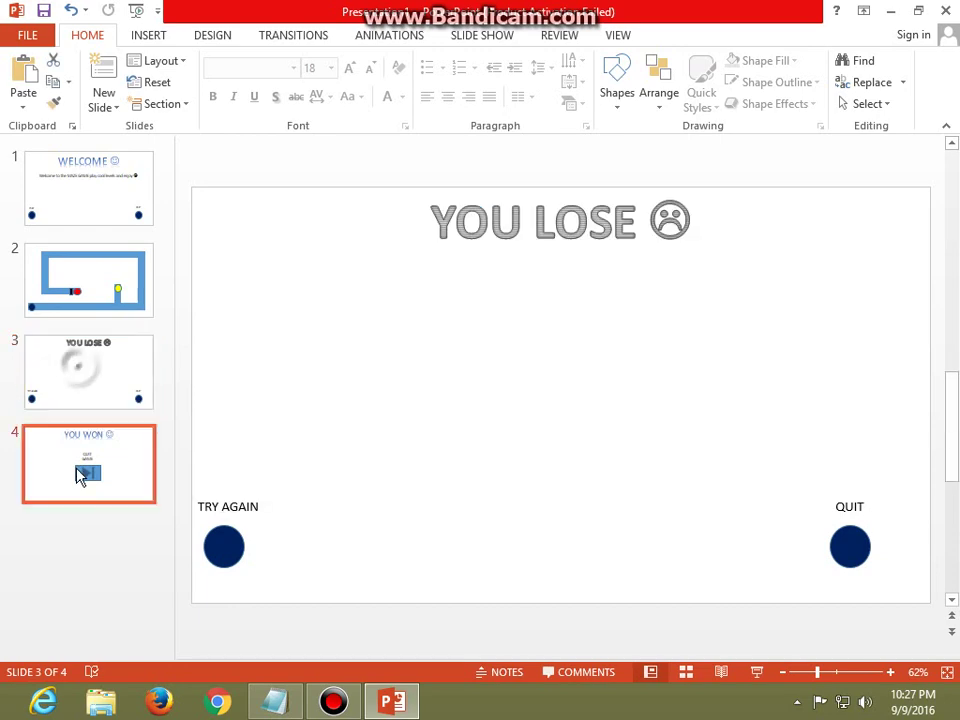
Step: Set up the slide show as Browsed at a kiosk (full screen), looping until Esc
click(148, 35)
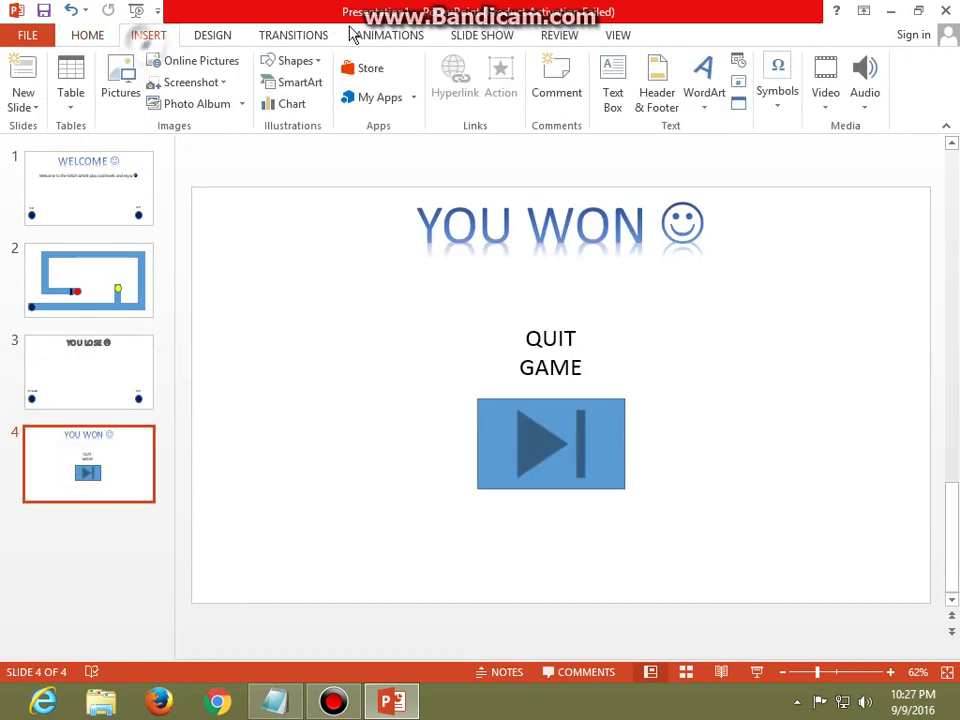
click(389, 35)
click(482, 35)
click(289, 98)
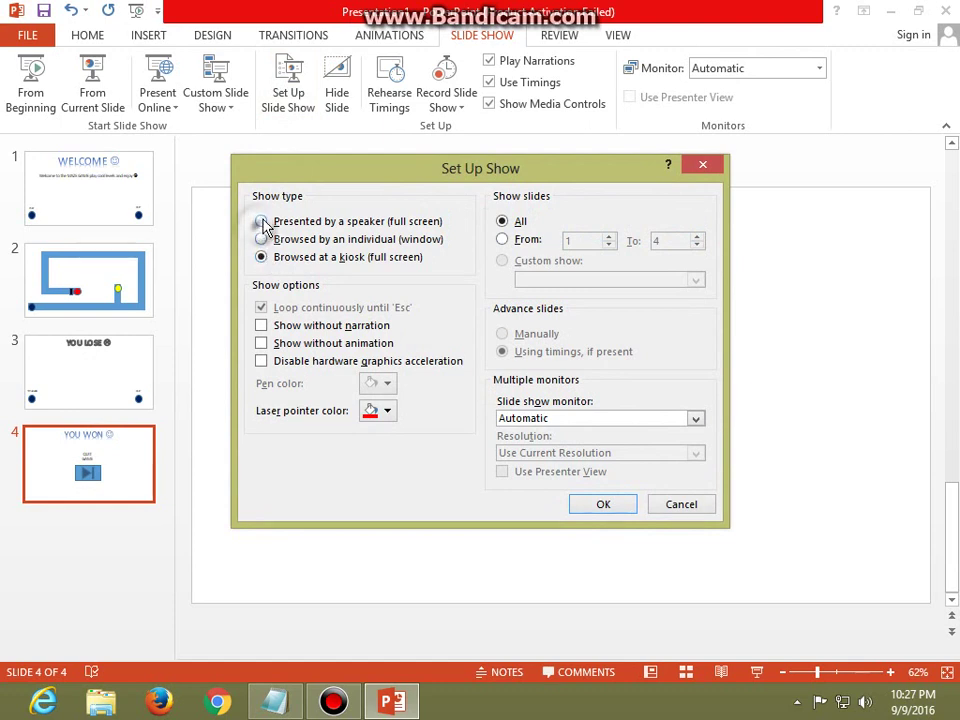
click(262, 222)
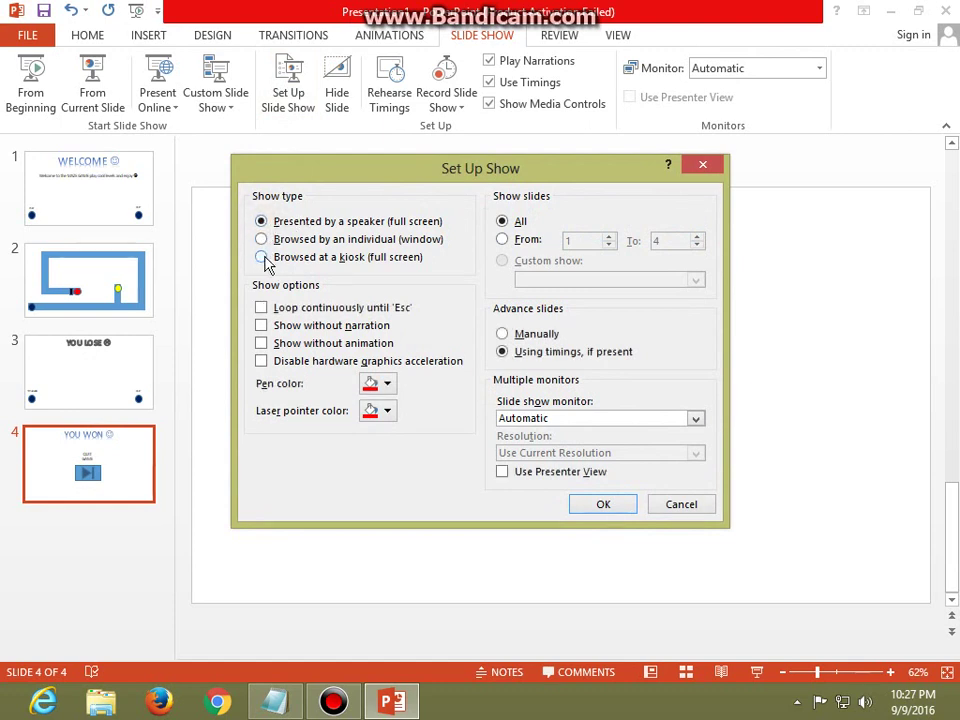
click(263, 258)
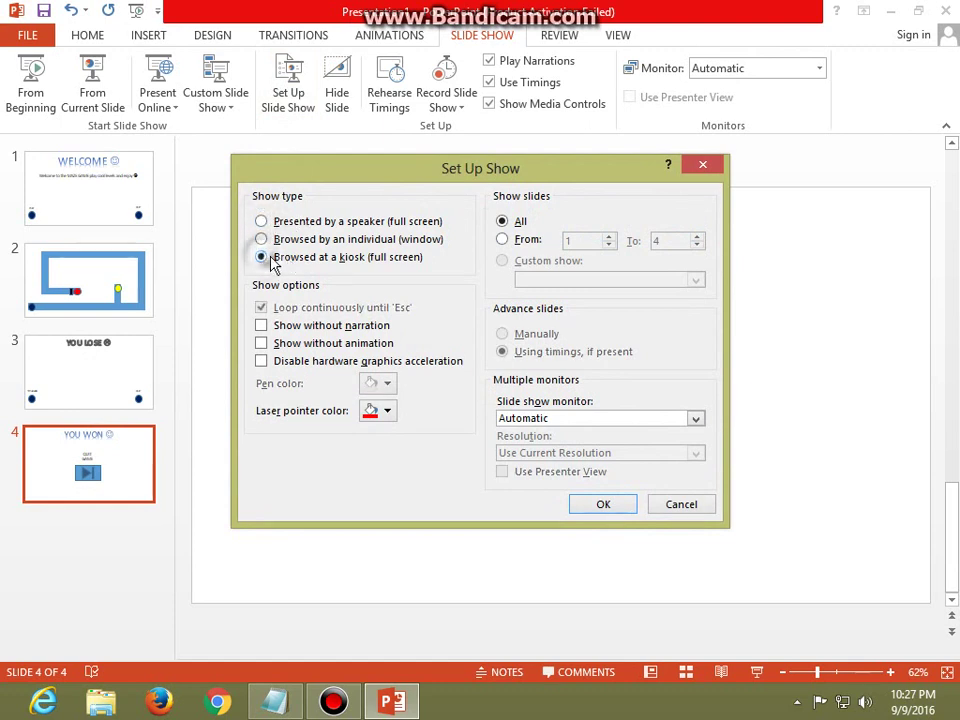
click(600, 505)
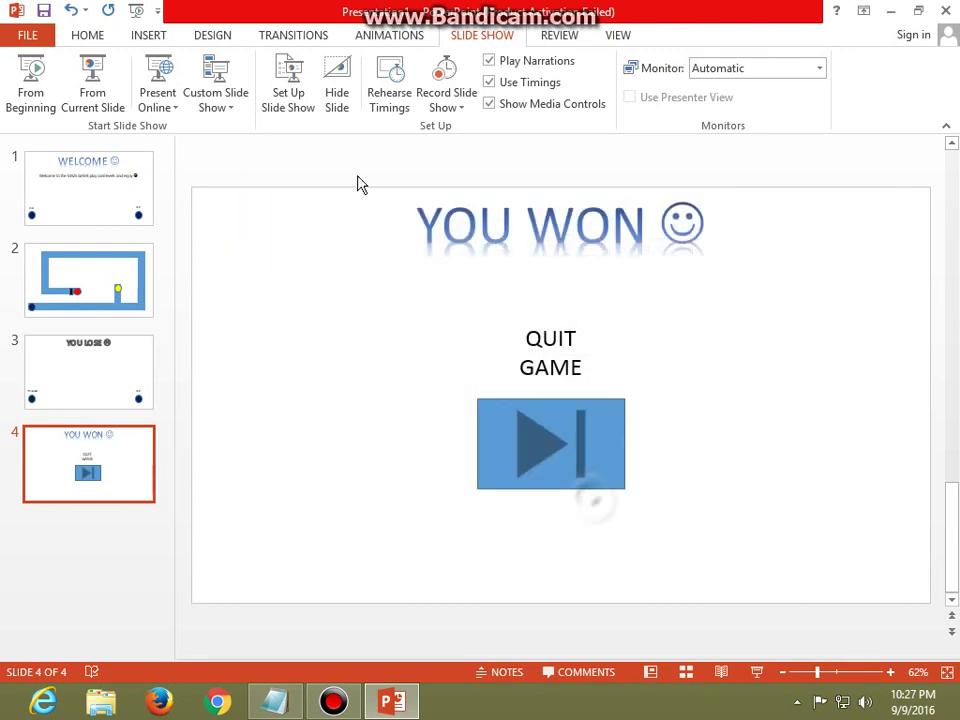
Step: Draw a Right Arrow shape at the left edge of the maze slide
click(128, 180)
click(110, 280)
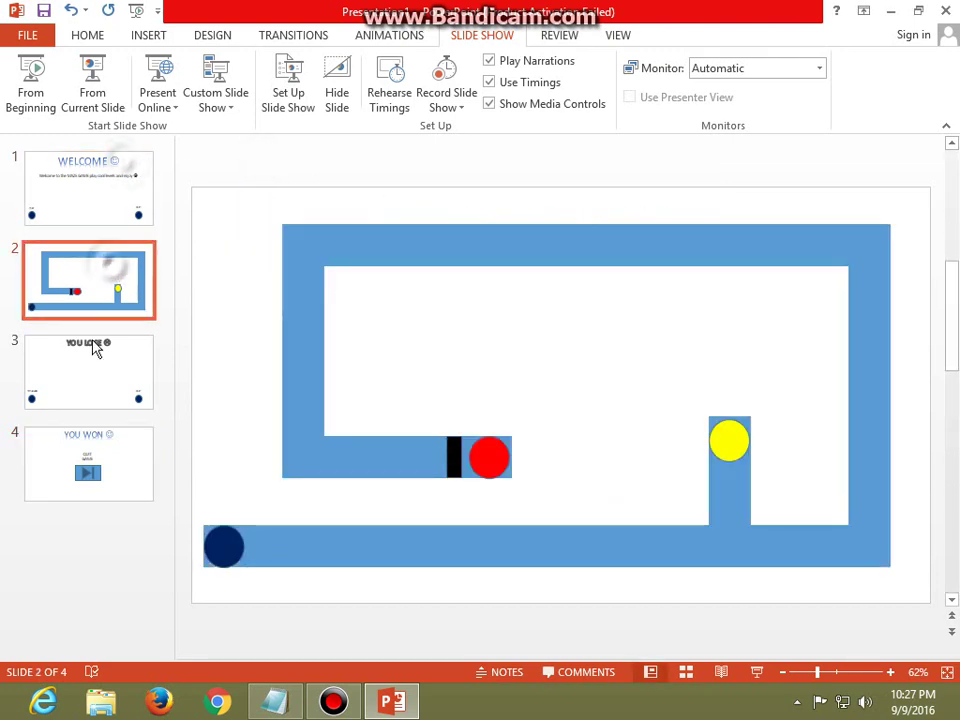
click(95, 375)
click(96, 296)
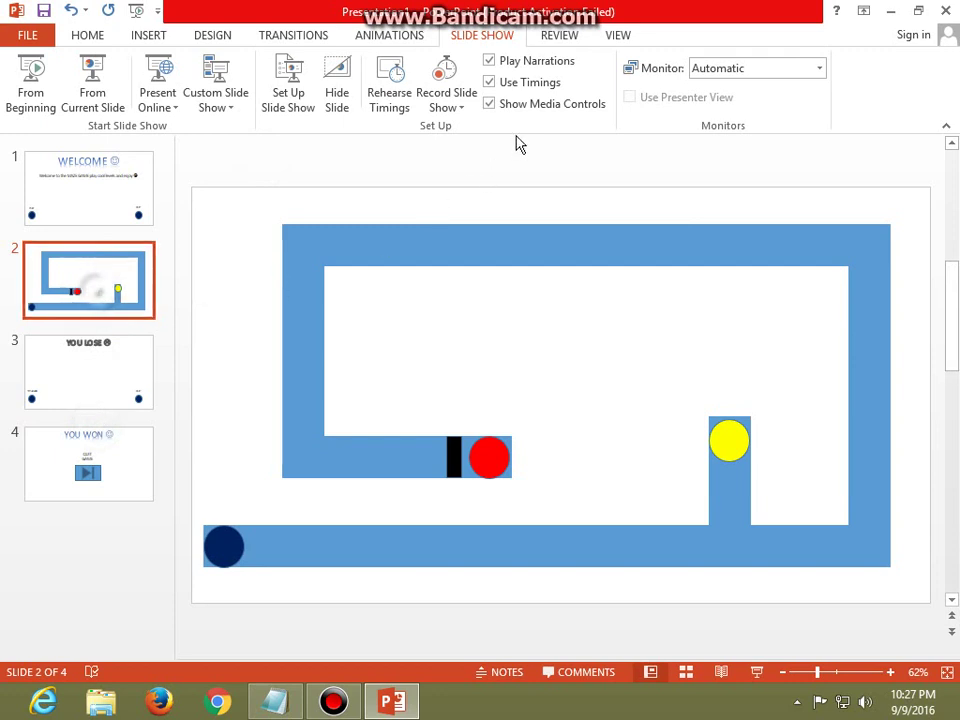
click(80, 37)
click(617, 88)
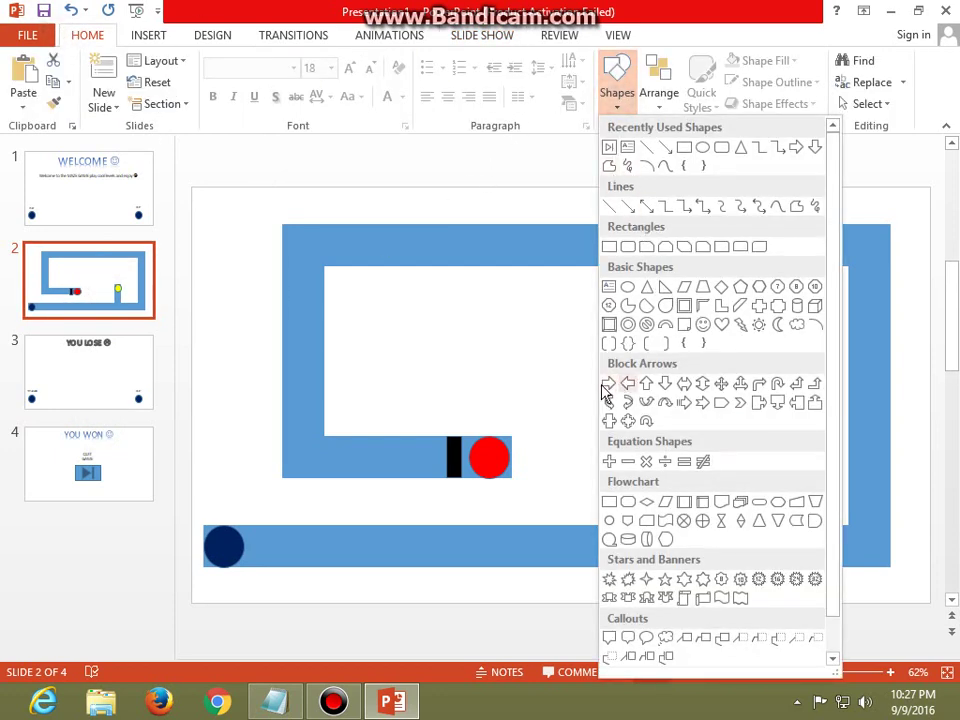
click(606, 386)
mouse_move(193, 299)
mouse_down()
mouse_move(295, 322)
mouse_move(271, 354)
mouse_up()
Step: Arrange the three arrows into an evenly spaced vertical stack at the left edge
drag(242, 441, 242, 441)
drag(253, 336, 244, 362)
drag(245, 435, 252, 402)
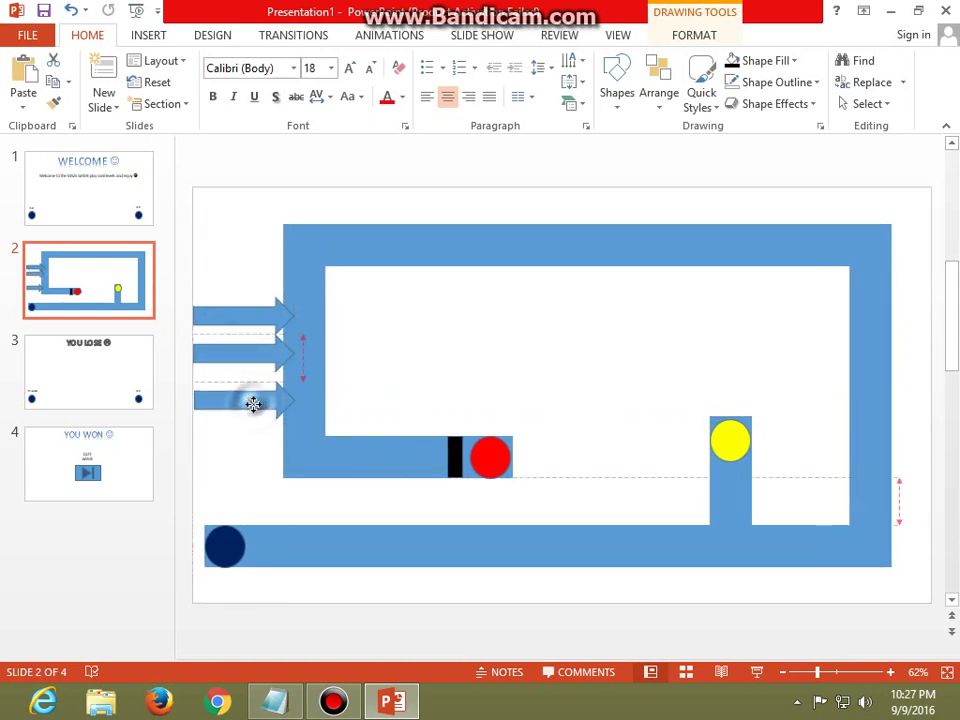
drag(252, 402, 253, 404)
click(222, 253)
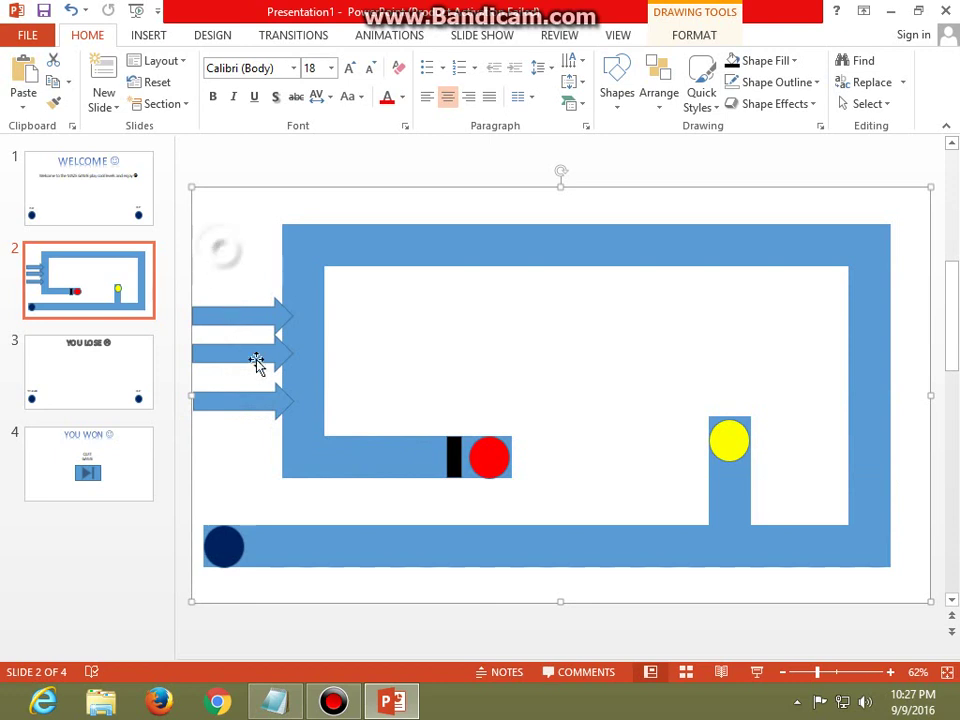
drag(250, 358, 256, 405)
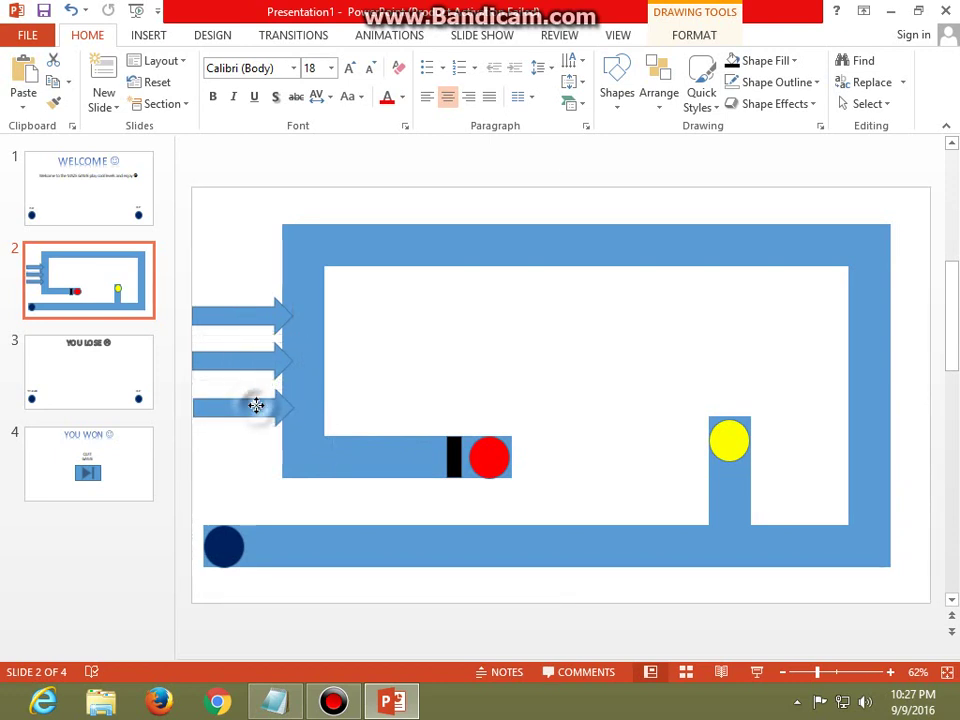
click(256, 405)
mouse_move(241, 317)
mouse_down()
mouse_move(255, 356)
mouse_move(240, 352)
mouse_up()
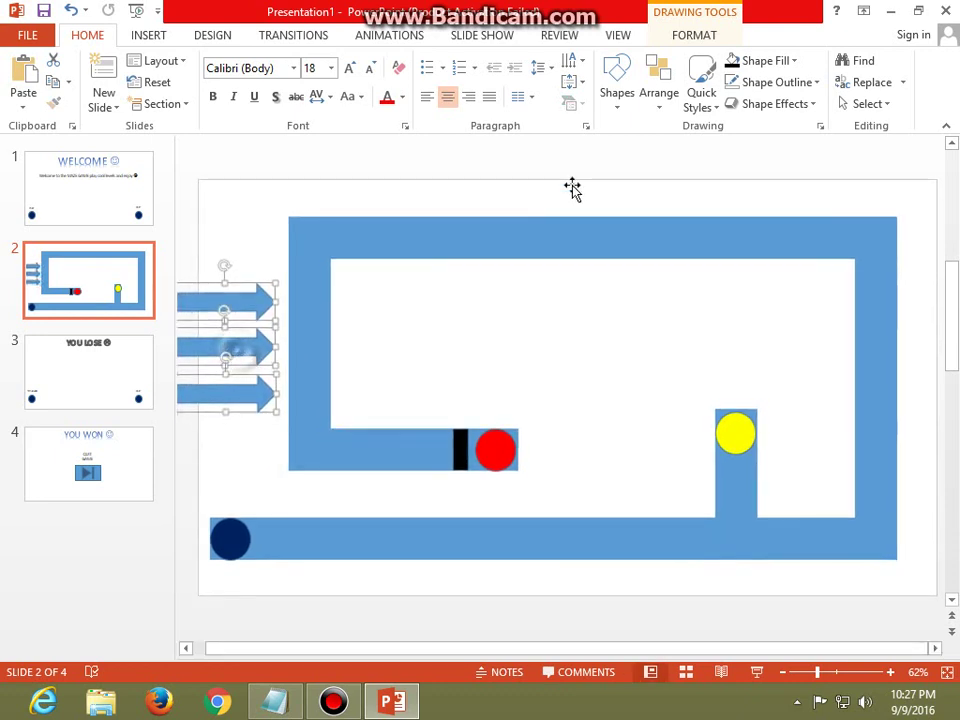
Step: Apply a Right motion path to the arrows from More Motion Paths
click(378, 38)
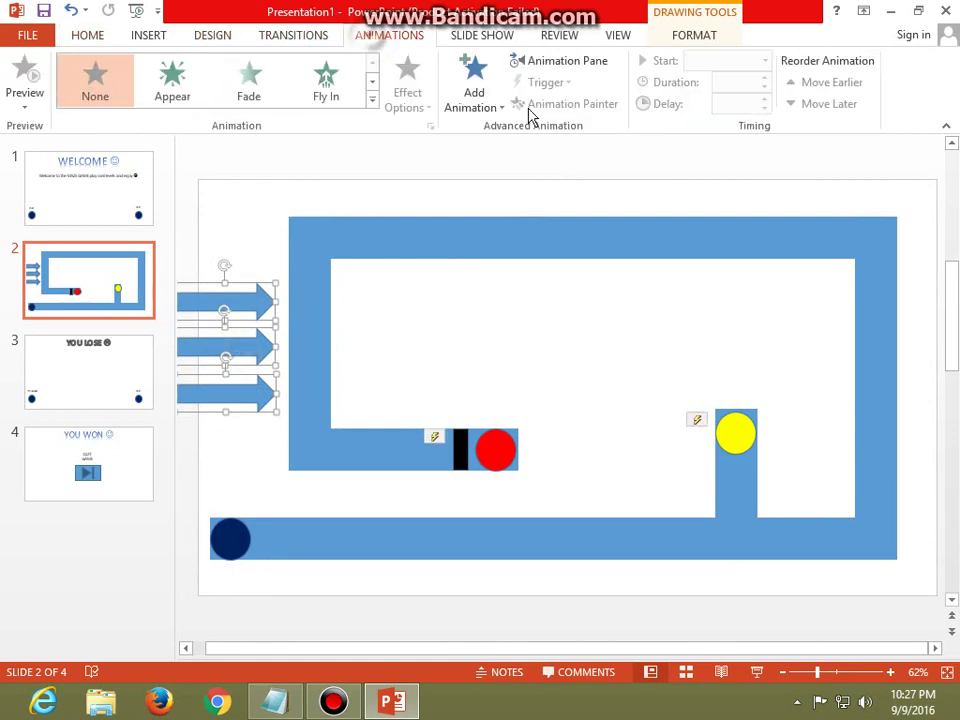
click(485, 100)
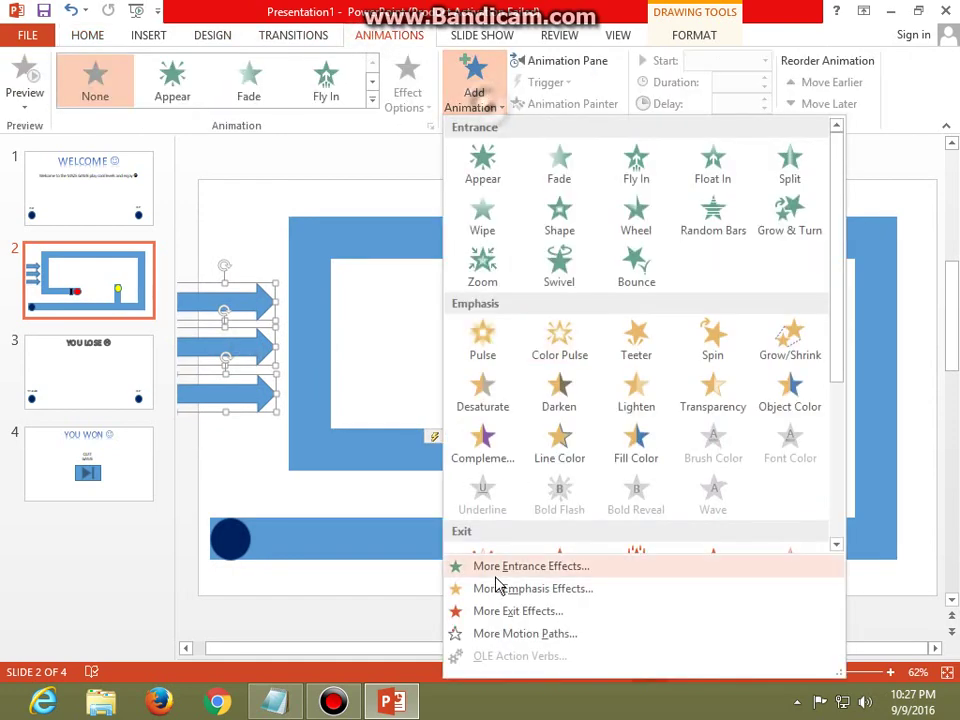
click(505, 633)
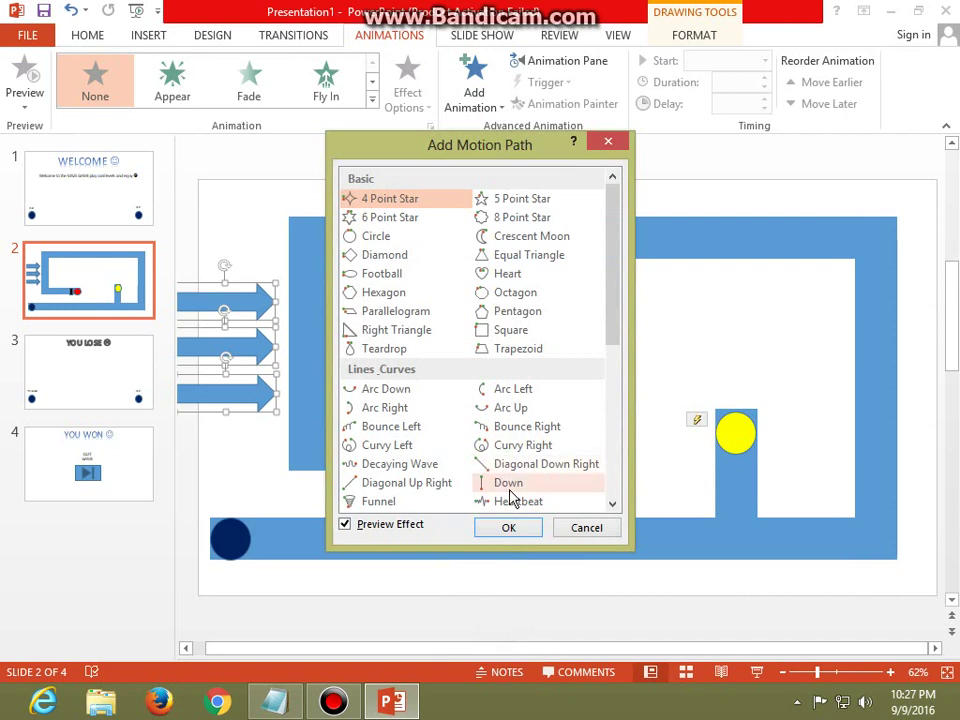
scroll(499, 470, down, 1)
click(506, 528)
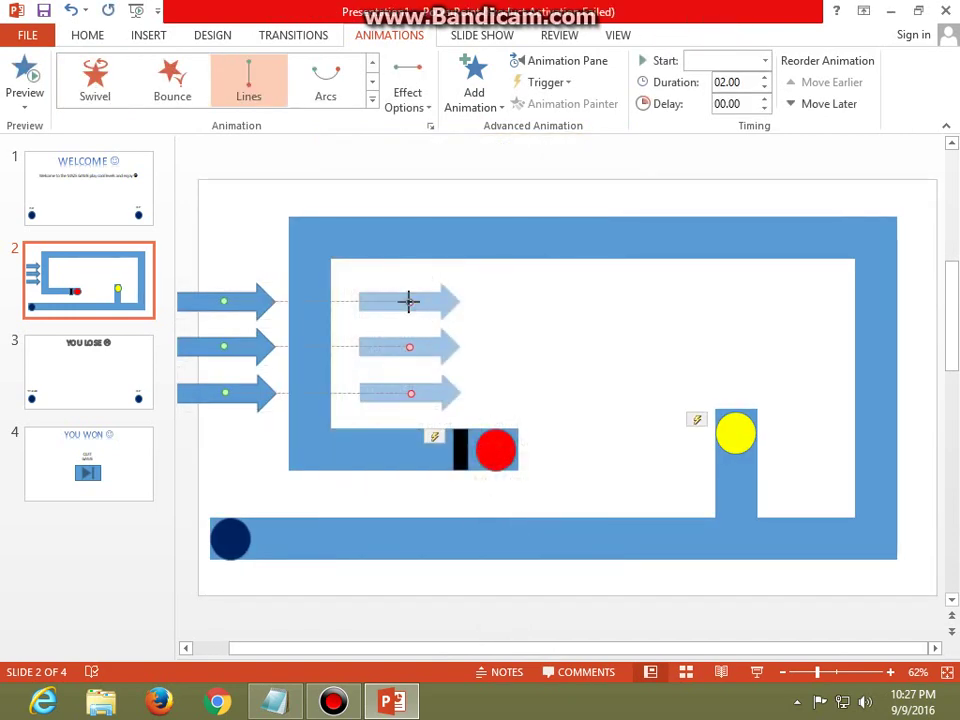
Step: Stretch the top, middle and bottom arrows' paths to the slide's right edge
mouse_move(409, 301)
mouse_down()
mouse_move(953, 309)
mouse_move(941, 310)
mouse_up()
drag(724, 648, 775, 648)
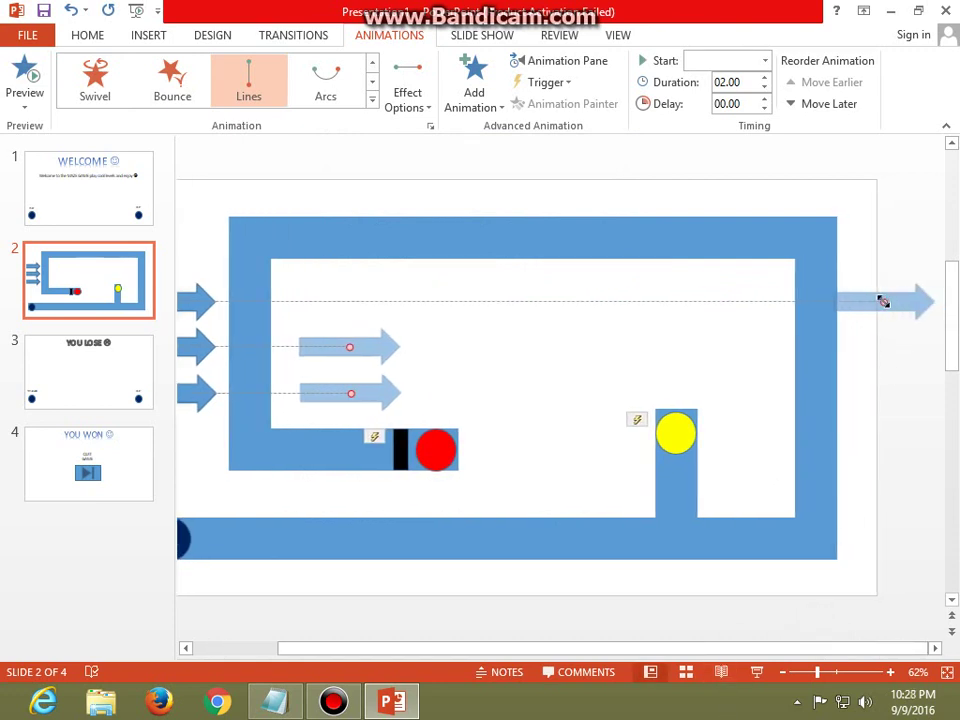
drag(883, 301, 932, 302)
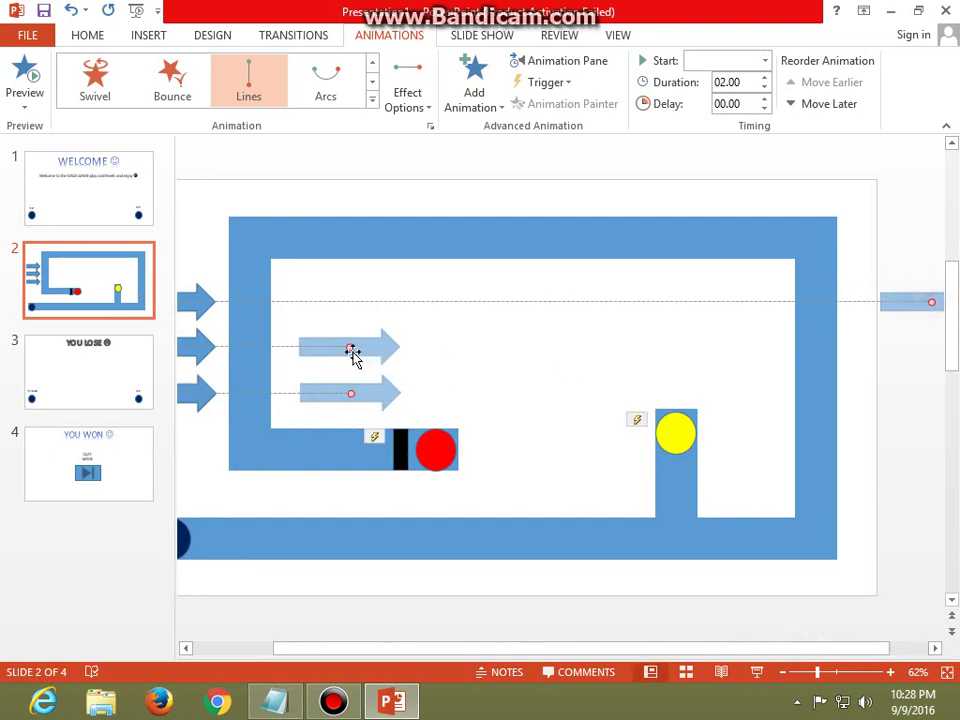
drag(509, 348, 930, 348)
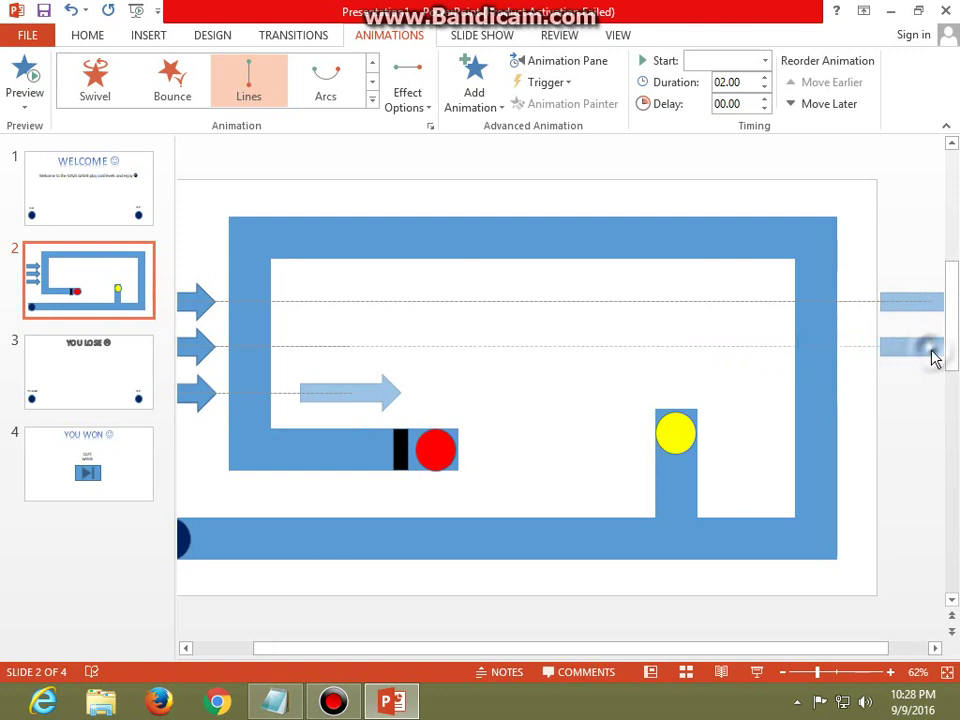
drag(931, 352, 931, 348)
drag(350, 393, 877, 399)
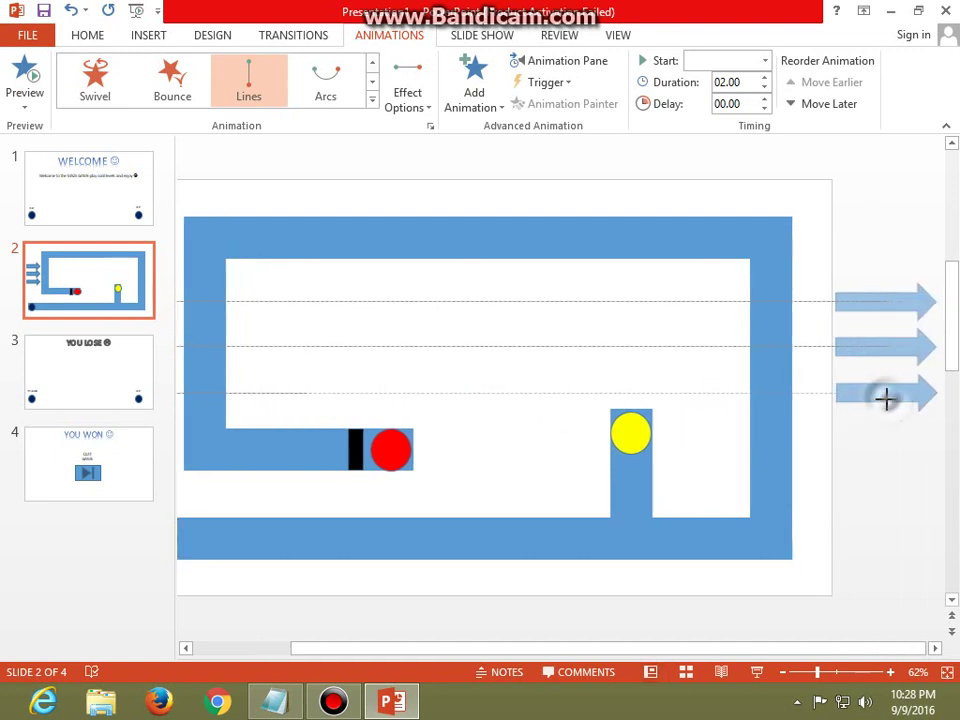
drag(890, 405, 888, 403)
Step: Select all three arrows and open the Animation Pane
click(864, 462)
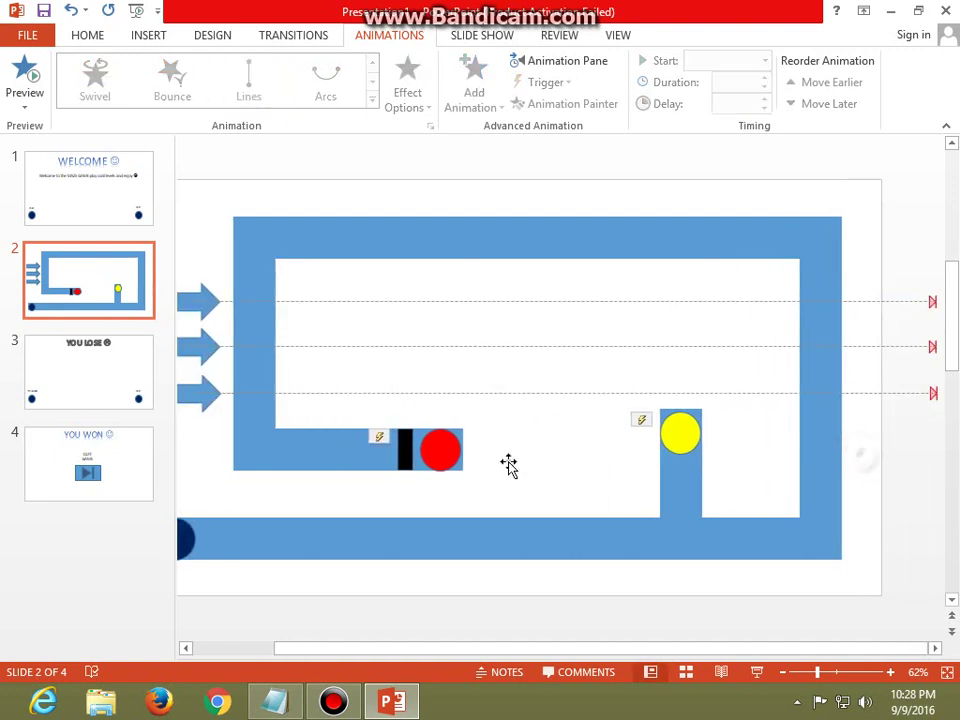
drag(311, 643, 226, 643)
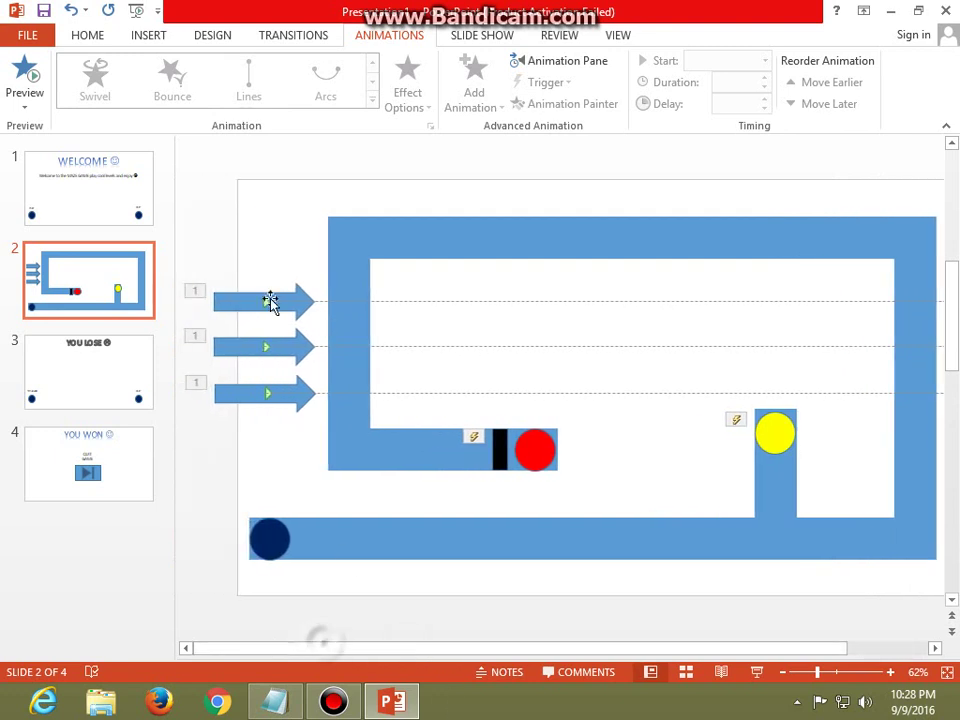
click(224, 299)
shift+click(240, 348)
shift+click(236, 400)
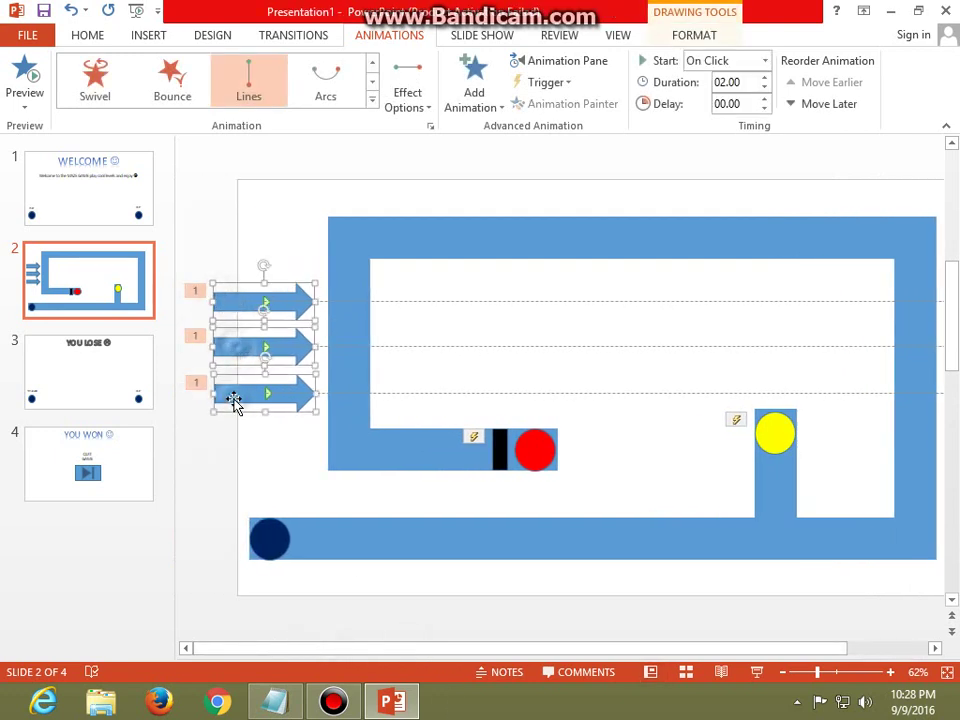
click(534, 62)
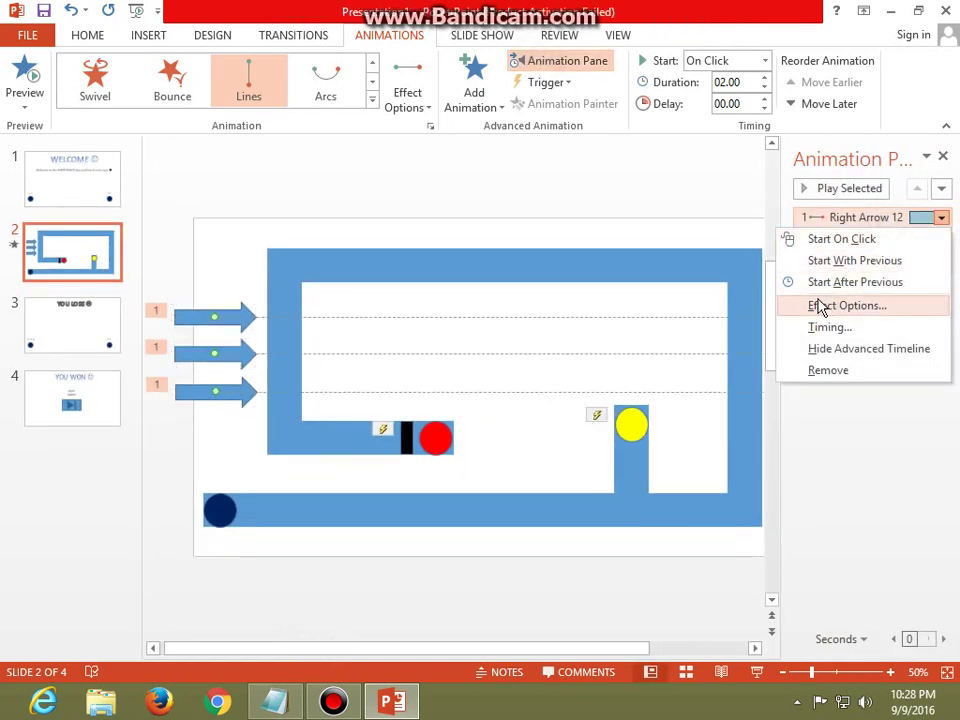
Step: Set the arrows' motion to 0-sec smooth start and repeat Until End of Slide
click(820, 306)
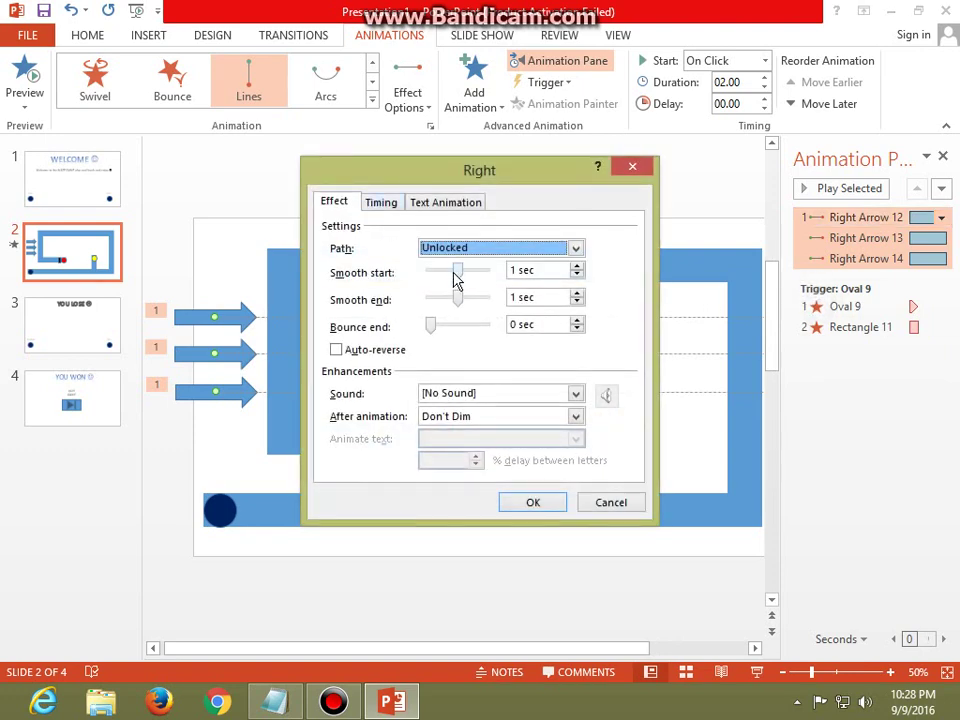
drag(455, 278, 390, 270)
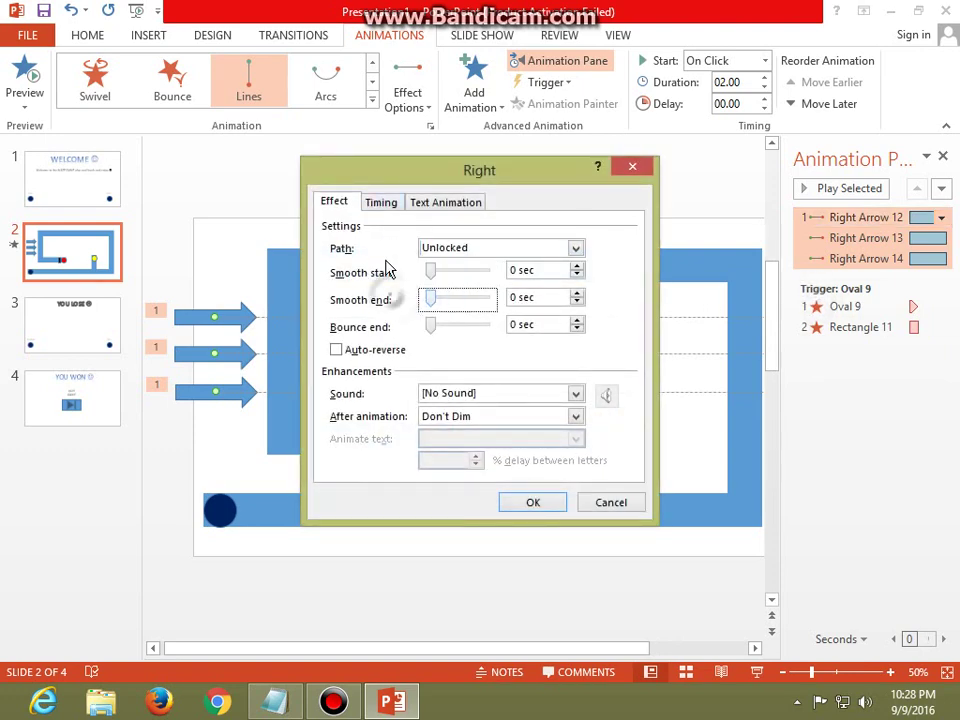
click(380, 203)
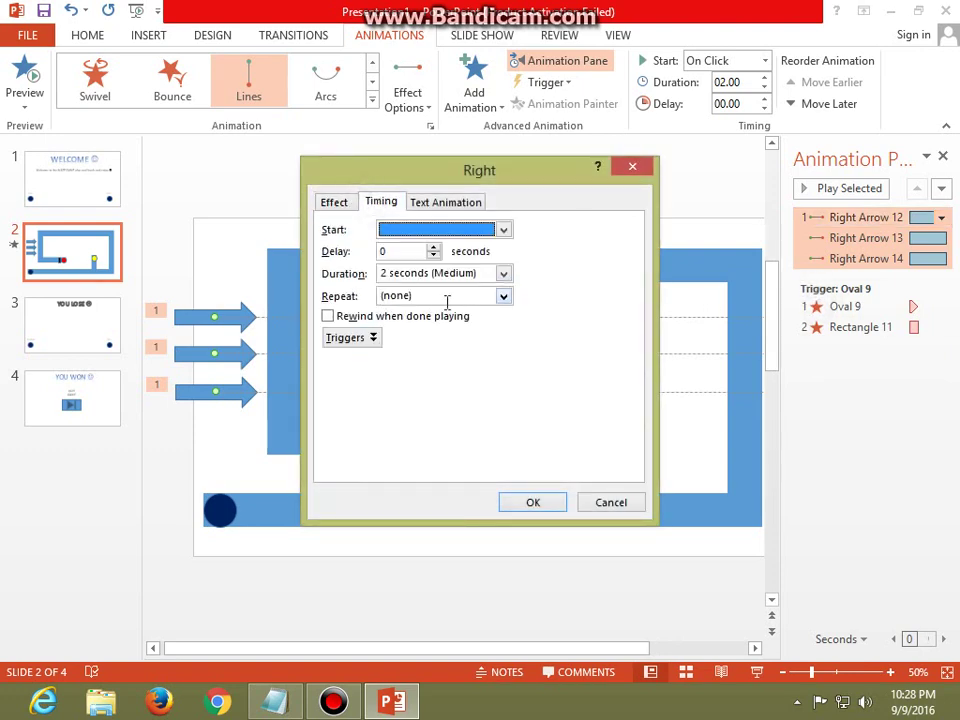
click(504, 297)
click(424, 396)
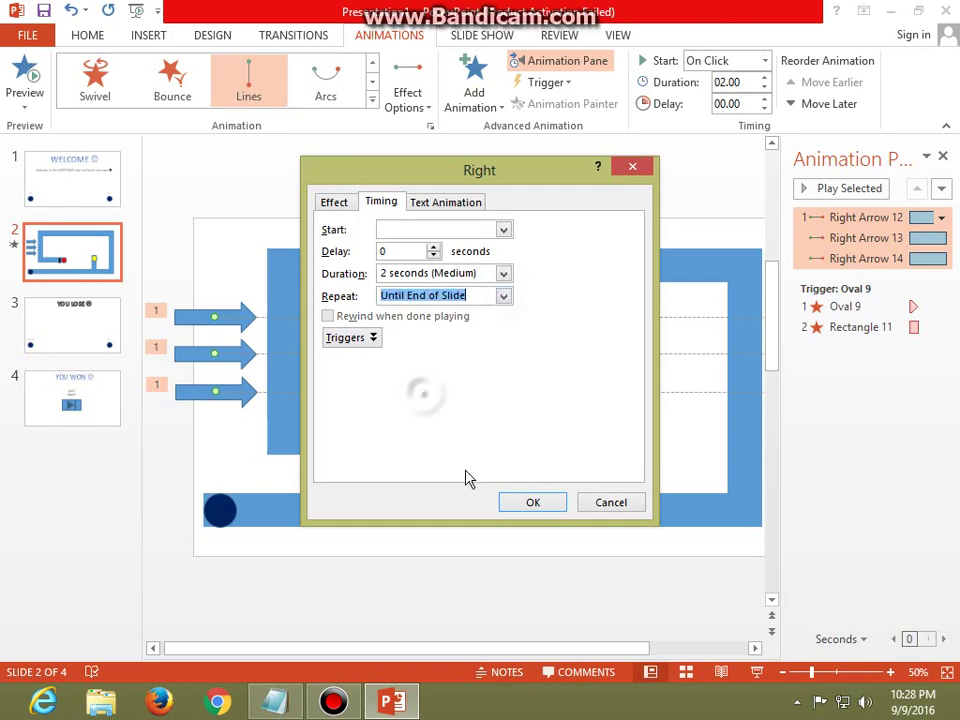
click(515, 503)
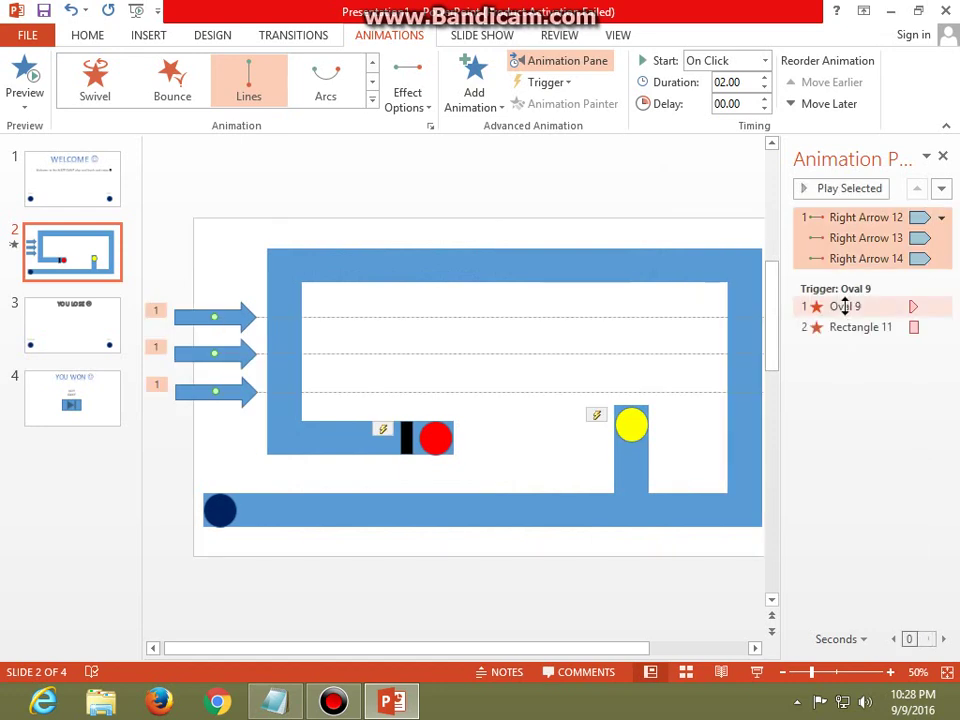
Step: Set Oval 9 and Rectangle 11 animations to start With Previous, Rectangle 11 first
right_click(845, 307)
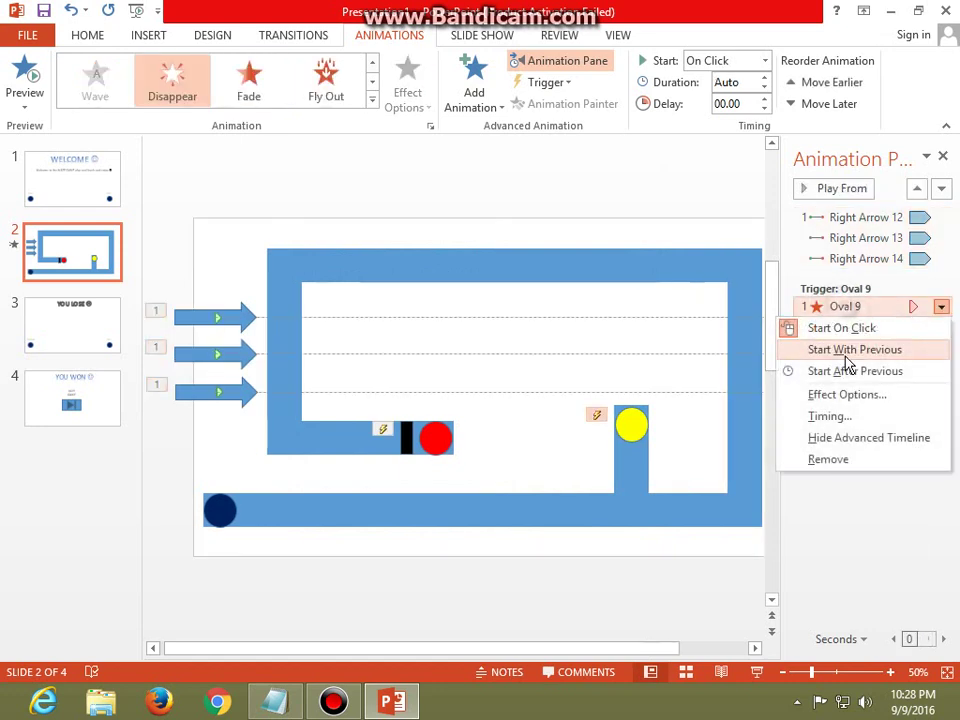
click(847, 348)
right_click(845, 328)
click(843, 375)
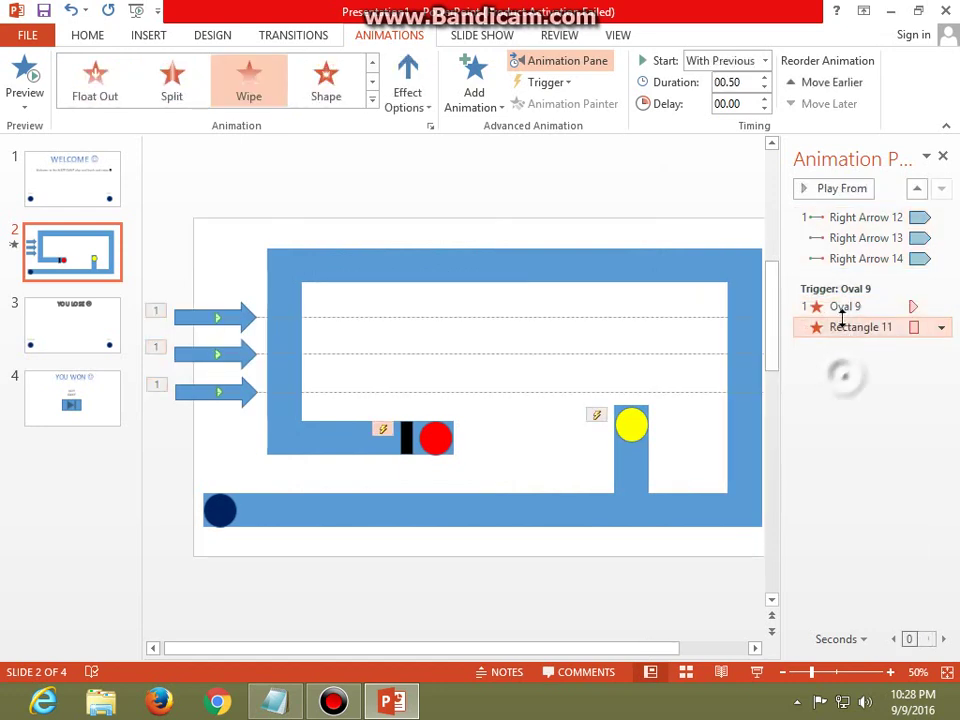
drag(836, 330, 840, 305)
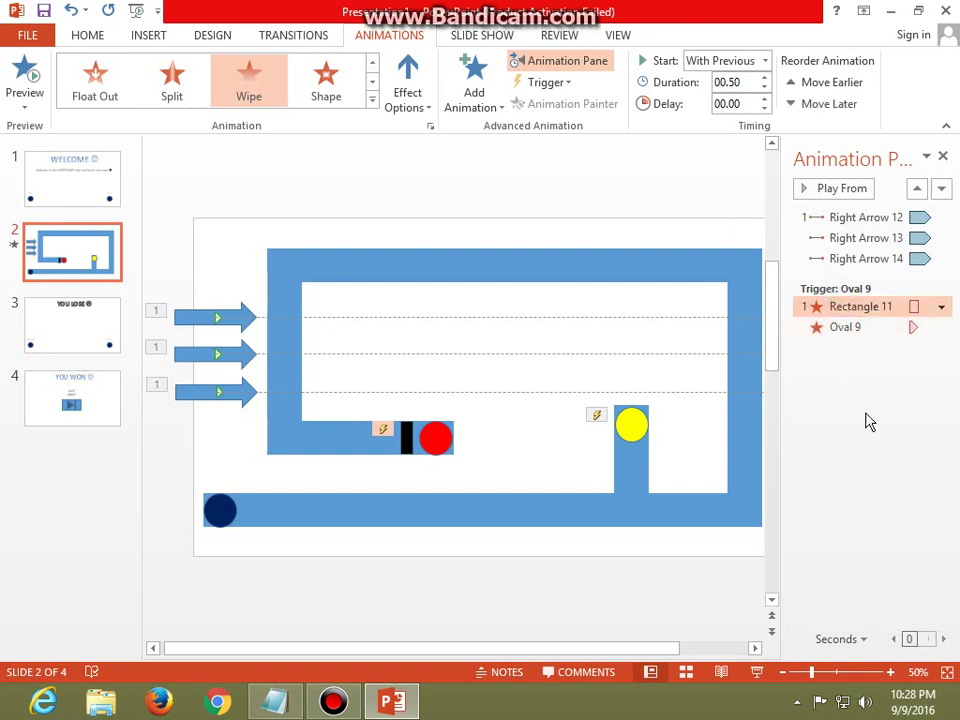
click(866, 382)
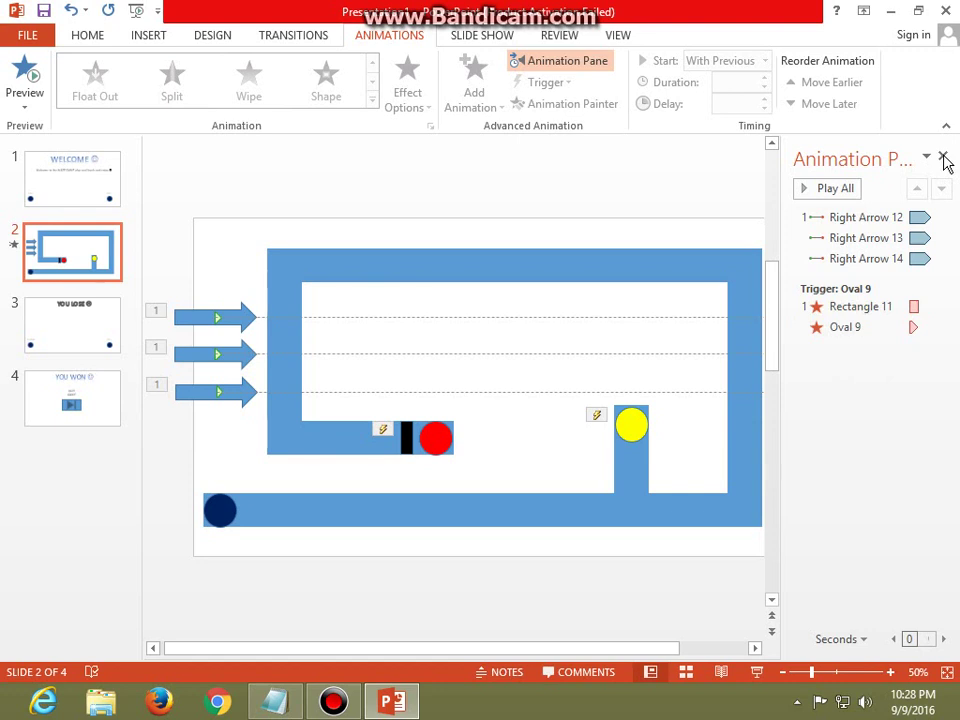
Step: Make Right Arrows 12–14 start together With Previous, then close the Animation Pane
click(941, 217)
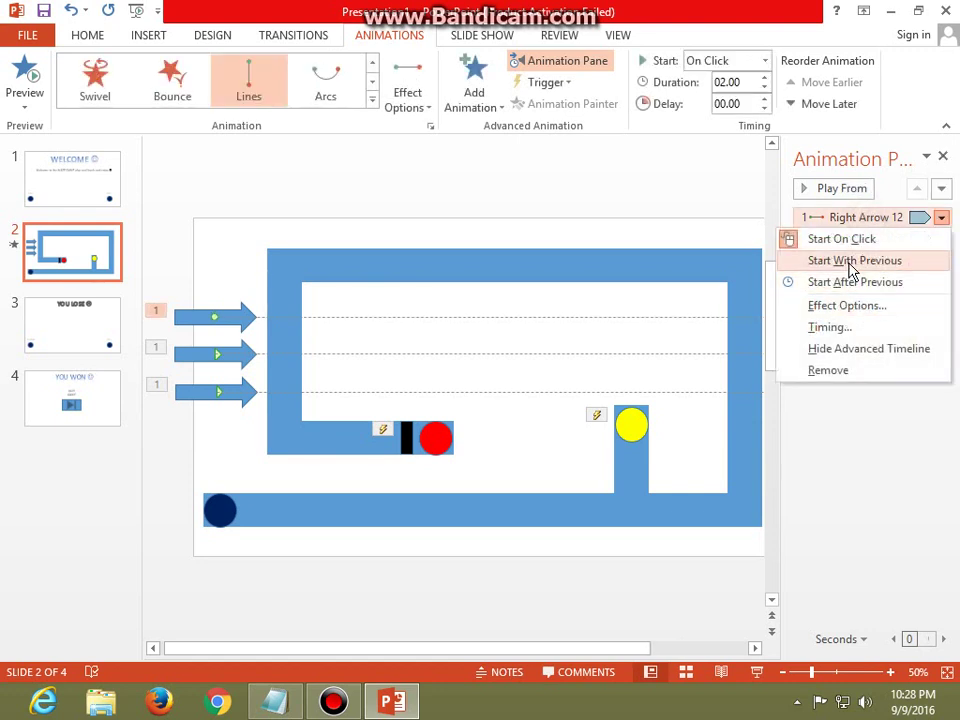
click(851, 262)
right_click(845, 240)
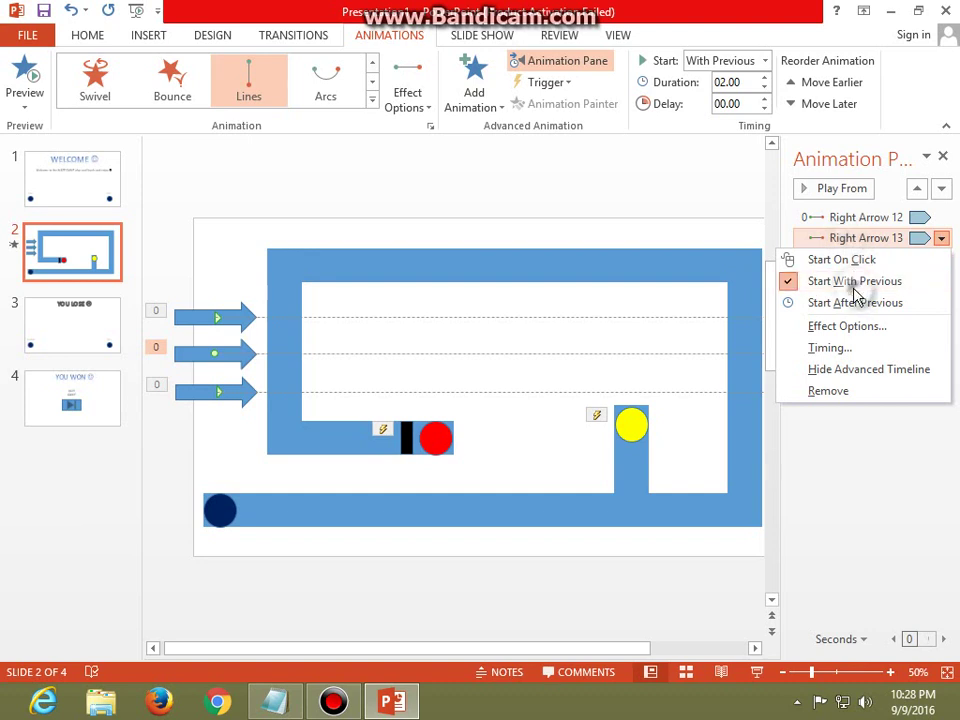
click(853, 284)
right_click(853, 240)
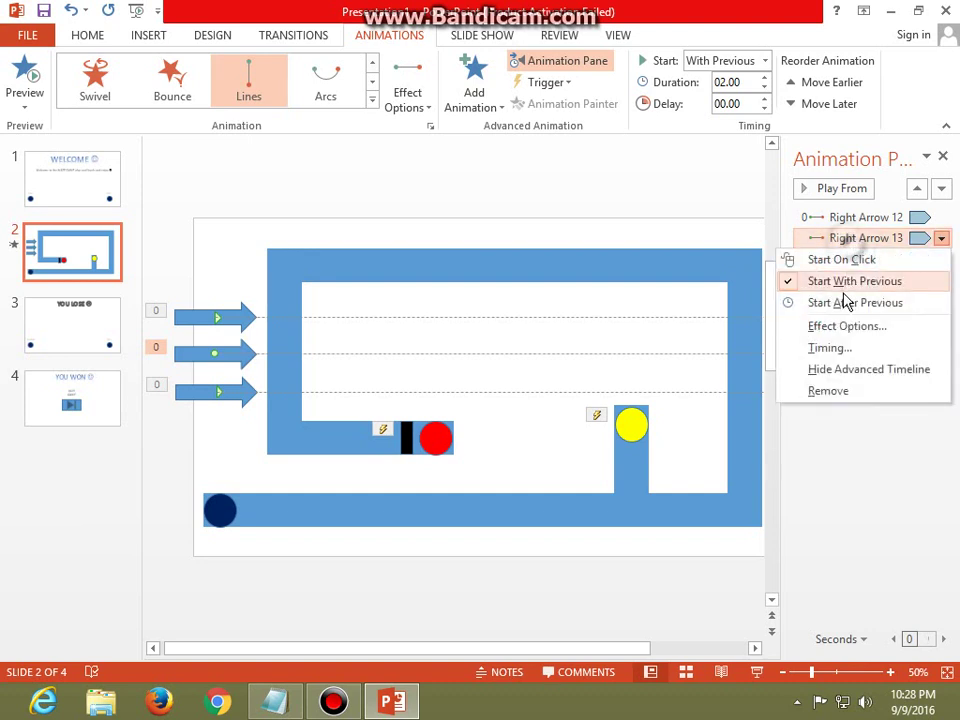
click(735, 219)
click(840, 217)
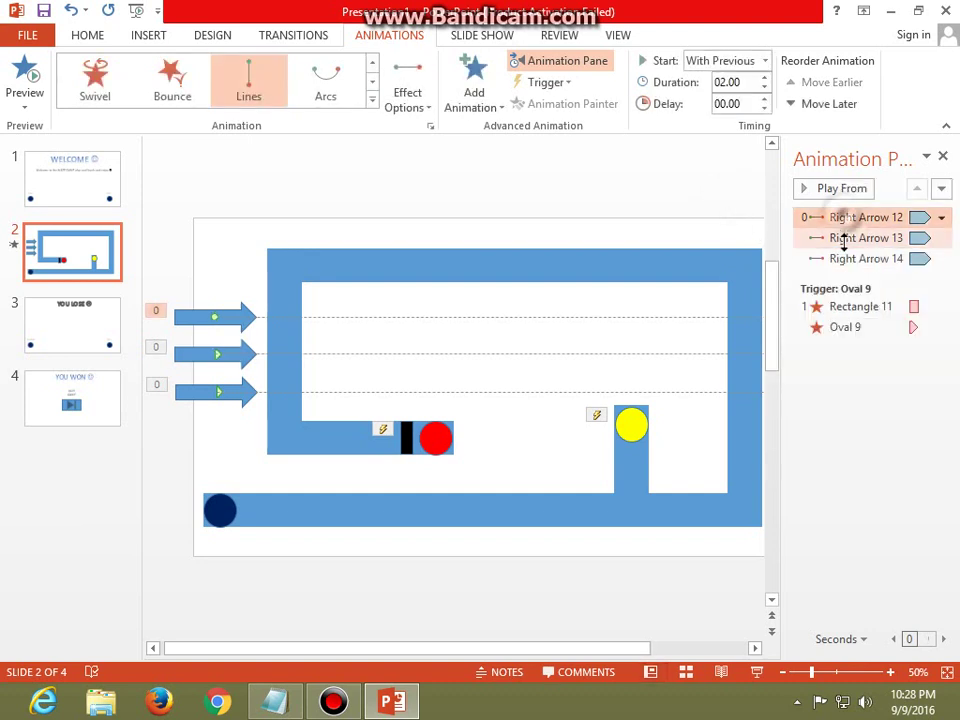
shift+click(851, 258)
right_click(851, 258)
click(852, 300)
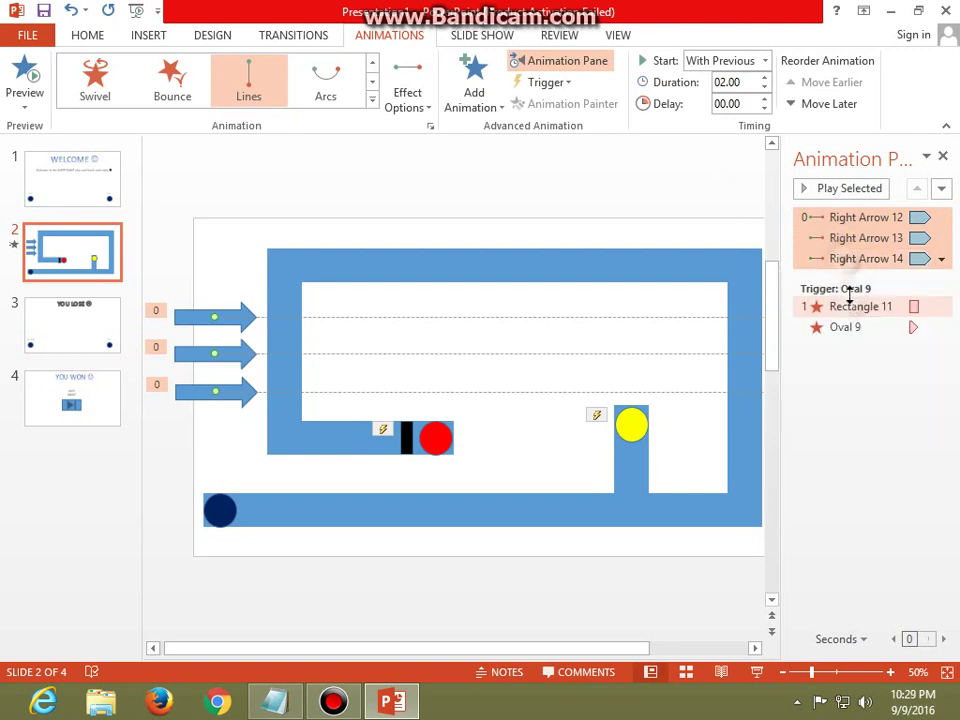
click(705, 200)
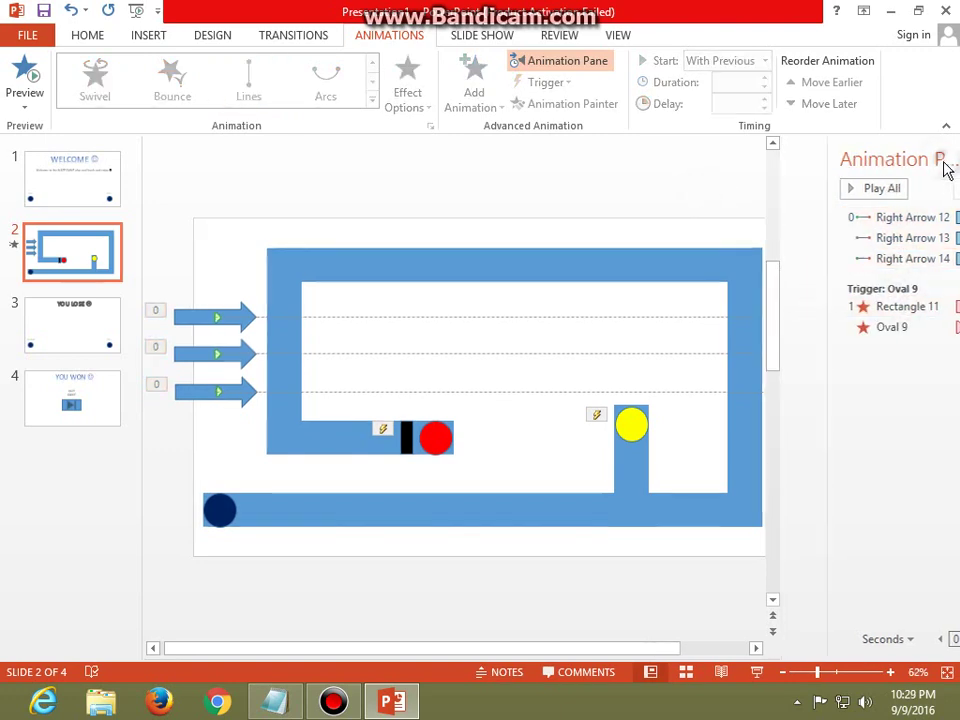
click(943, 160)
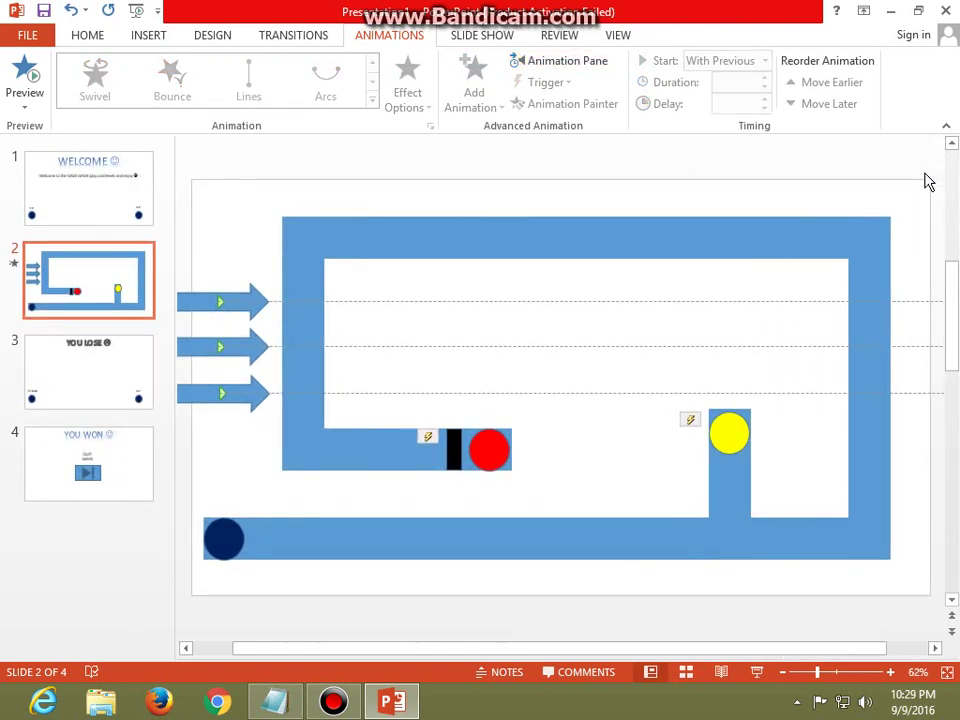
Step: Test-run the show with F5, clicking the yellow circle to remove the barrier
key(F5)
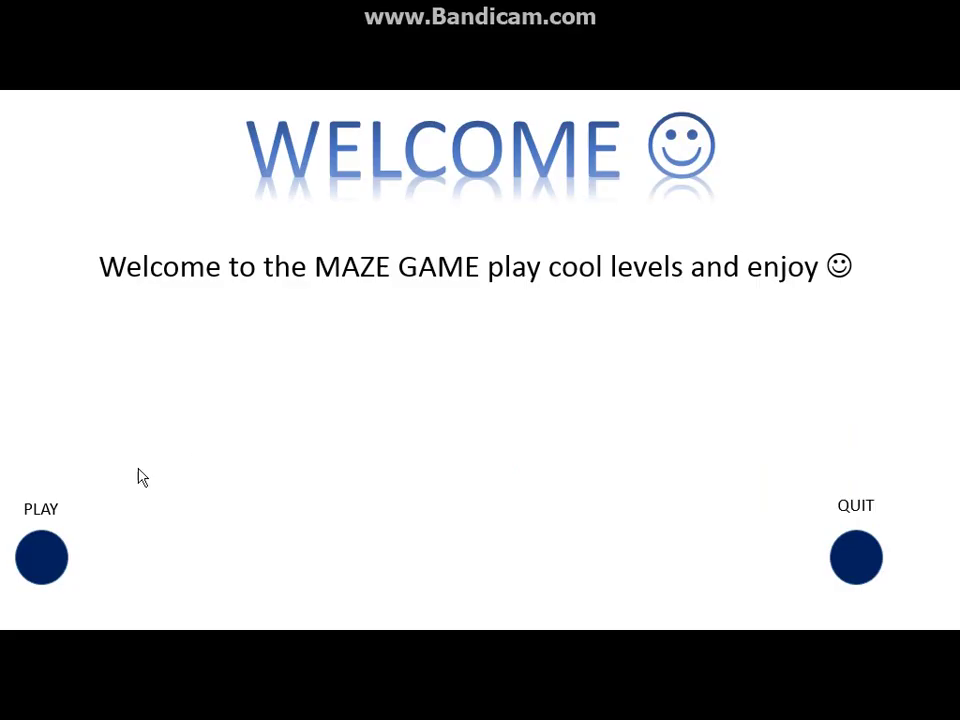
click(43, 566)
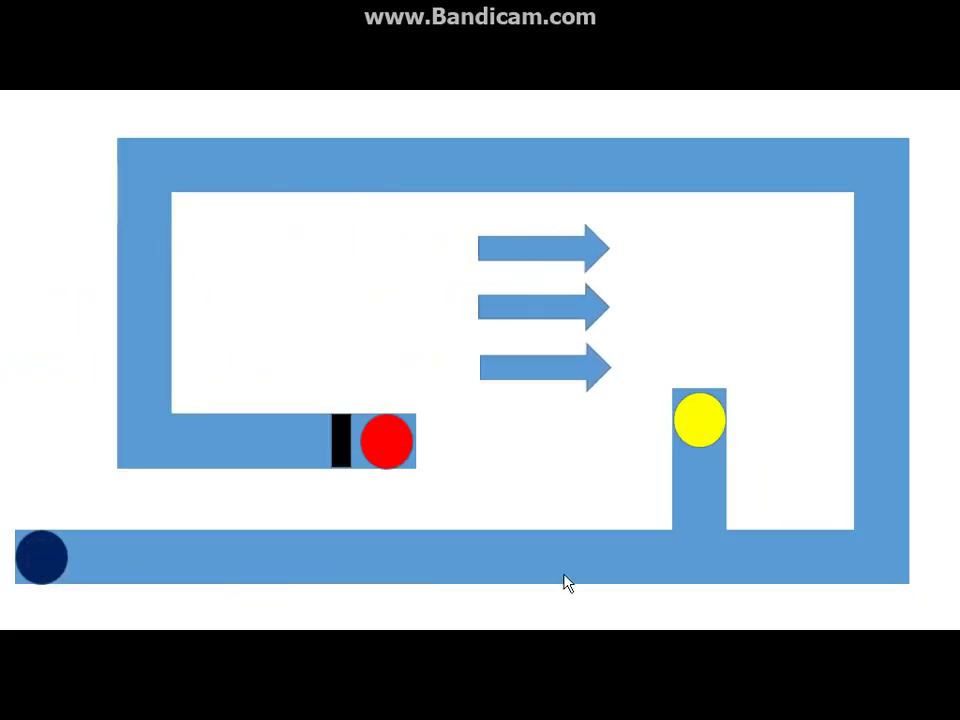
click(702, 442)
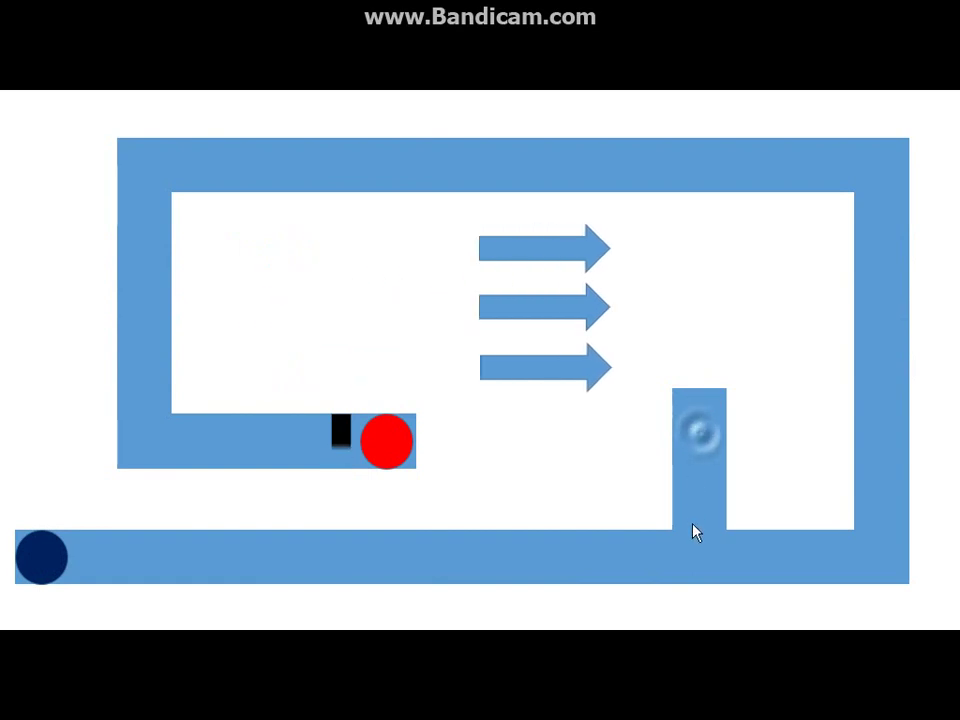
key(Escape)
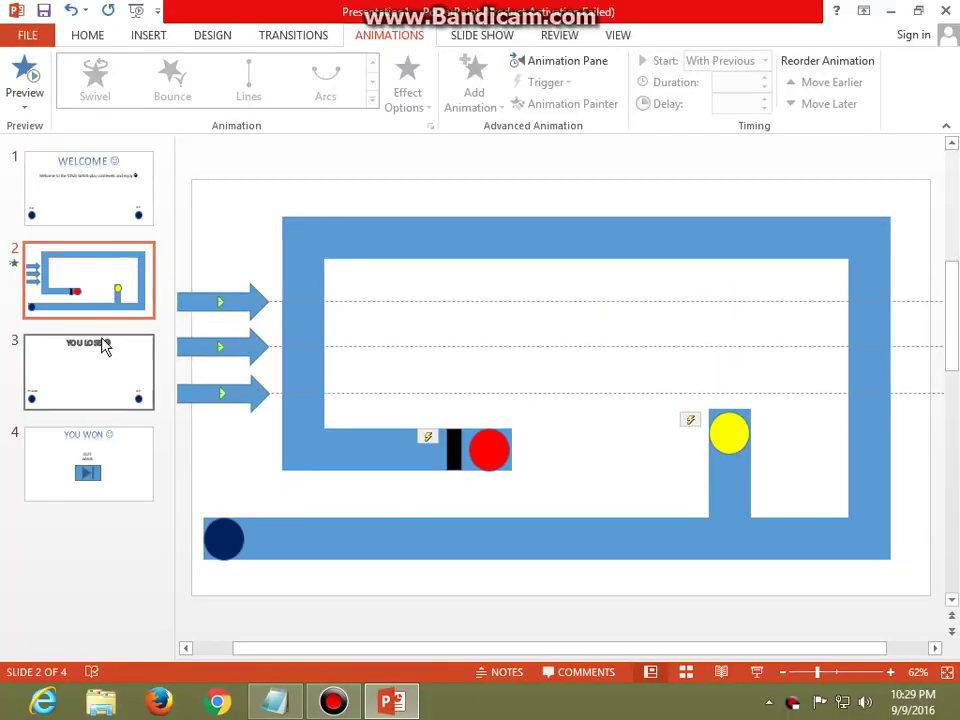
Step: Give the top arrow a Mouse Over hyperlink to Next Slide
click(202, 308)
ctrl+click(203, 352)
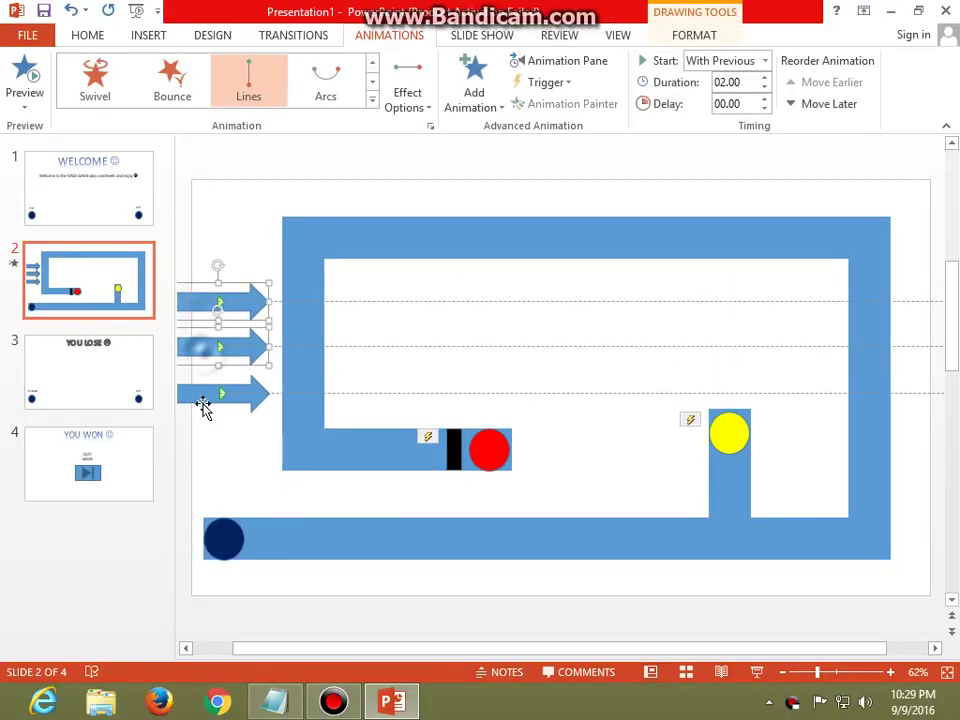
ctrl+click(203, 400)
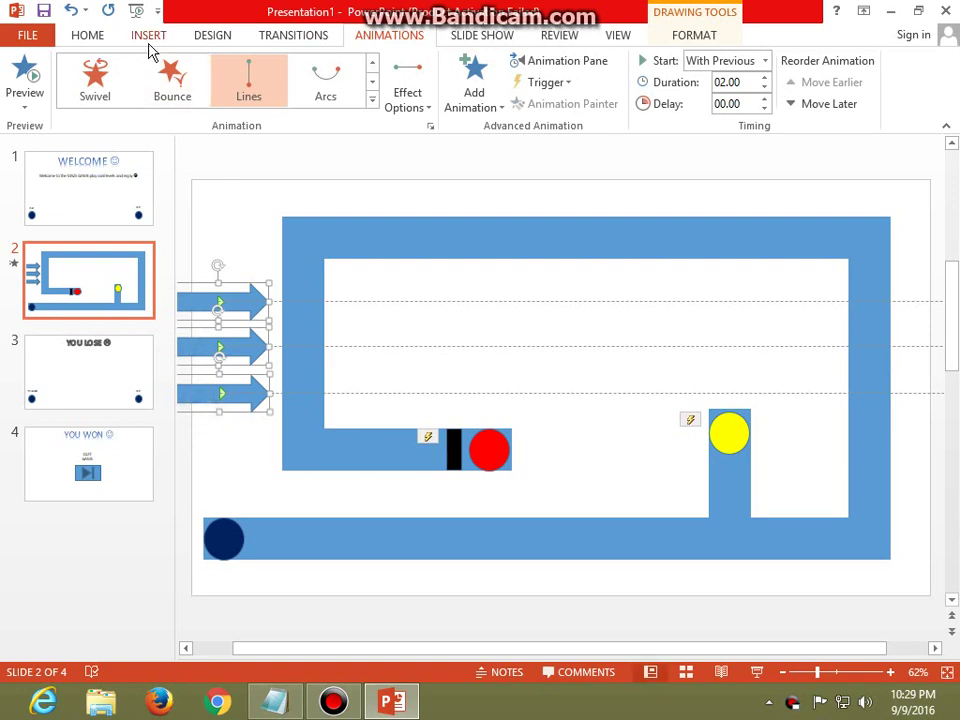
click(148, 38)
click(184, 257)
click(215, 302)
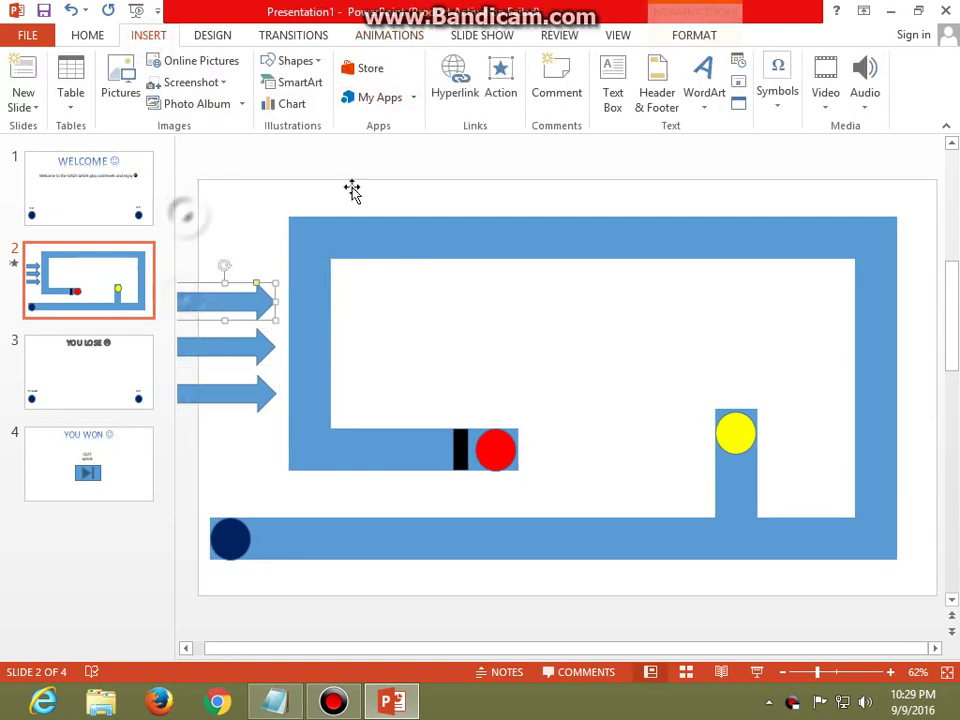
click(501, 90)
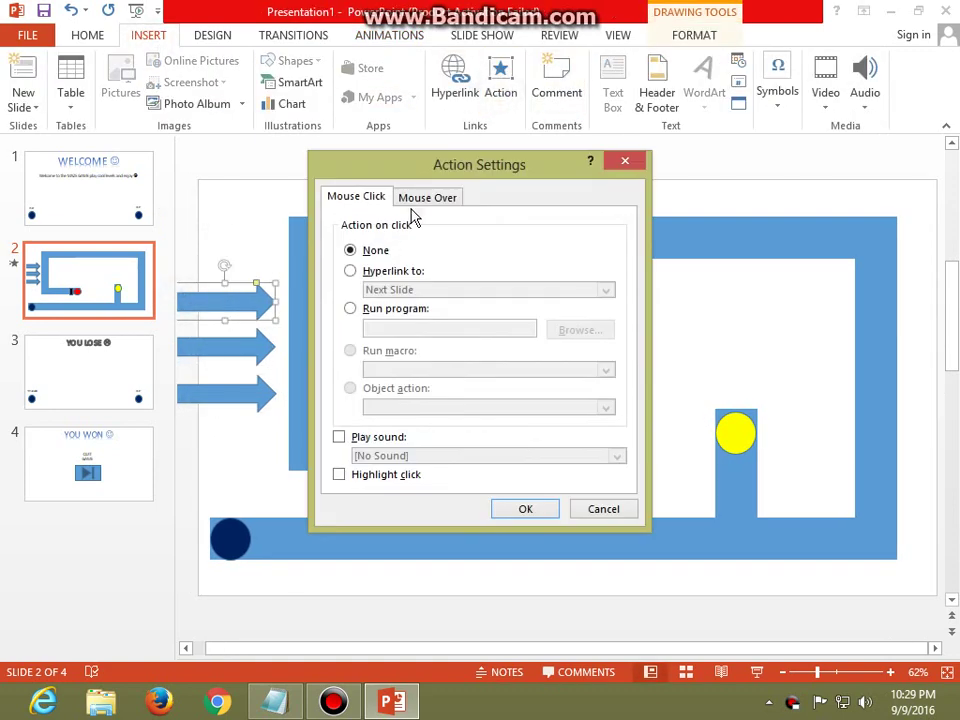
click(424, 198)
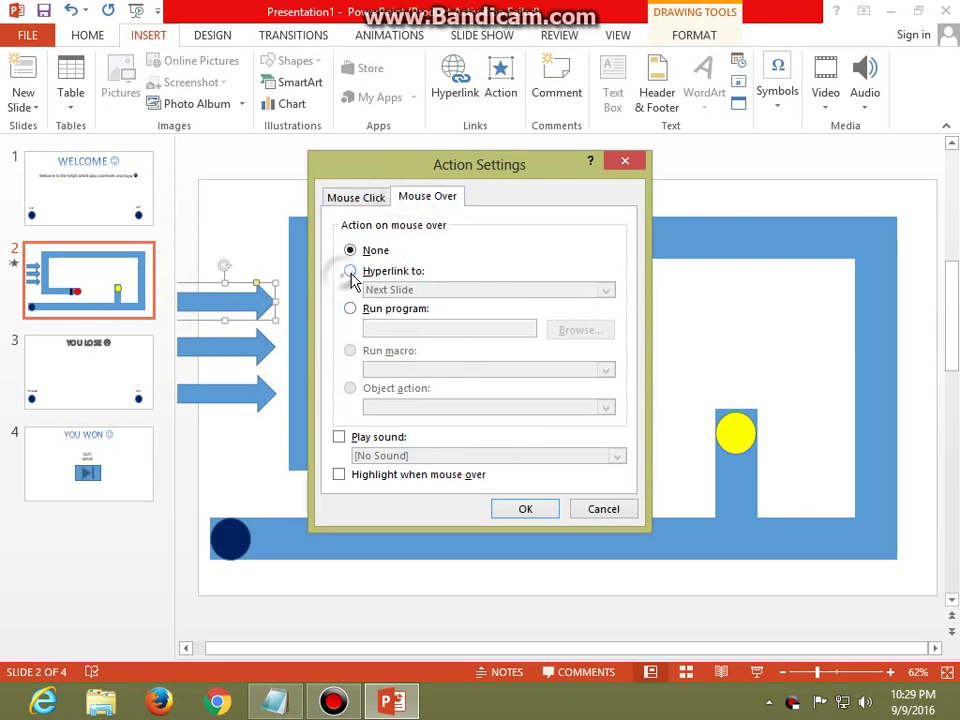
click(350, 272)
click(498, 511)
Step: Give the second and third arrows the same Mouse Over link to Next Slide
click(193, 343)
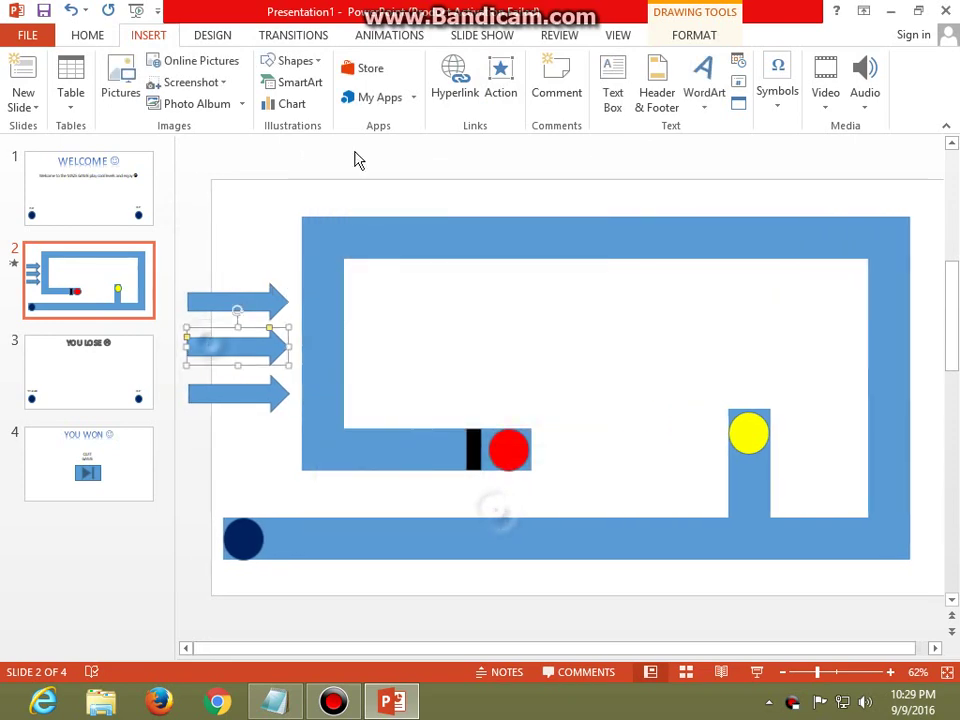
click(500, 80)
click(427, 197)
click(350, 271)
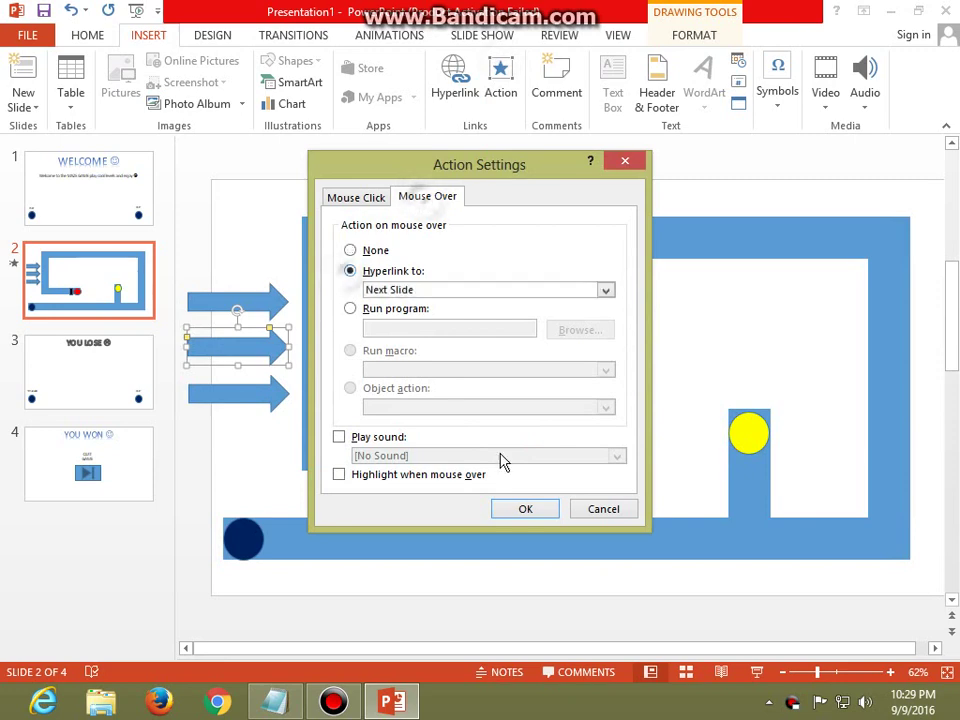
click(517, 510)
click(197, 392)
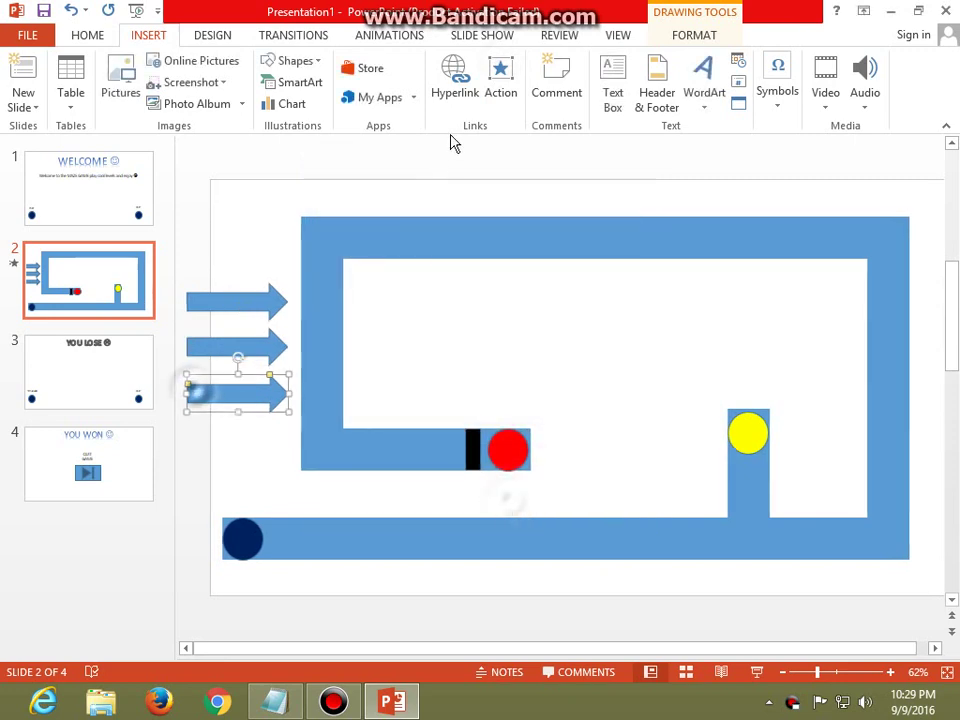
click(492, 100)
click(415, 199)
click(360, 271)
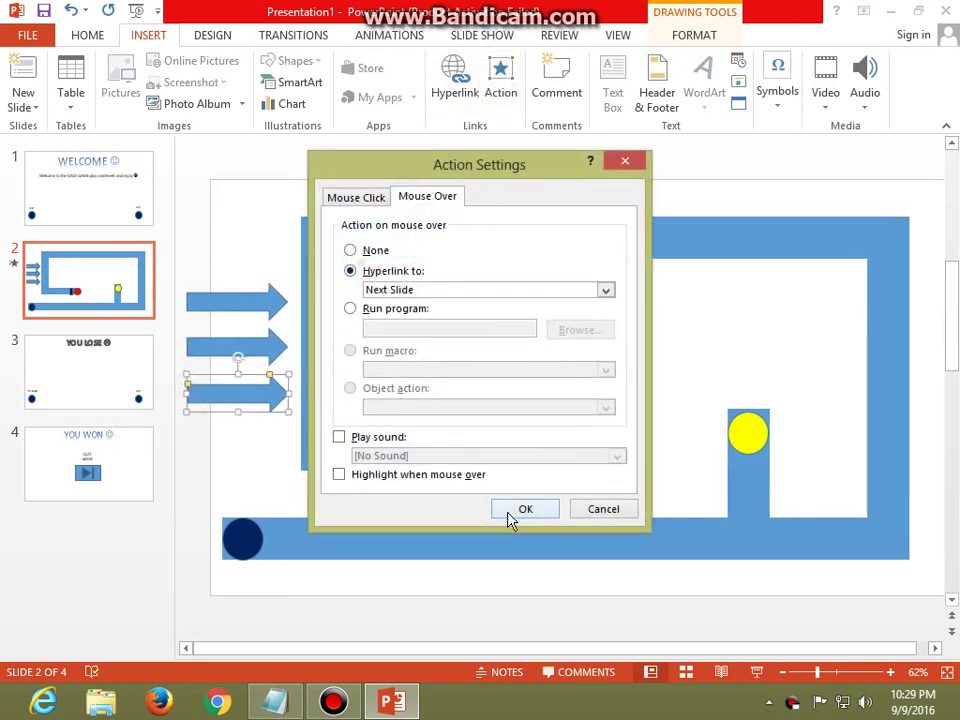
click(514, 510)
click(211, 173)
Step: Play the maze: lose by touching arrows, retry, open the barrier, and reach the red circle
key(F5)
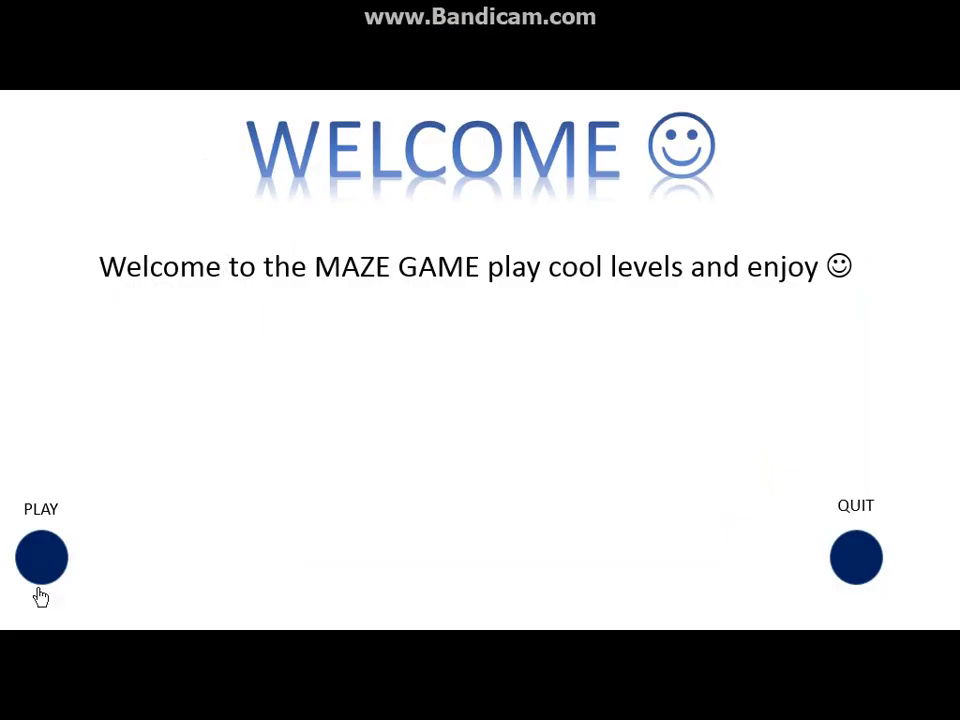
click(27, 557)
click(47, 574)
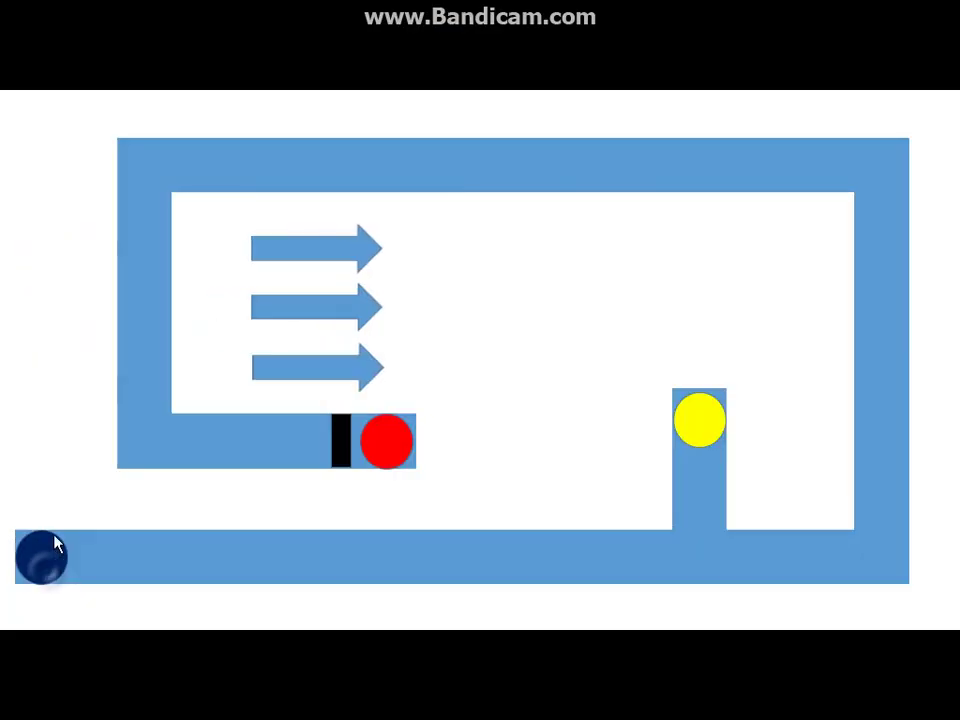
click(47, 563)
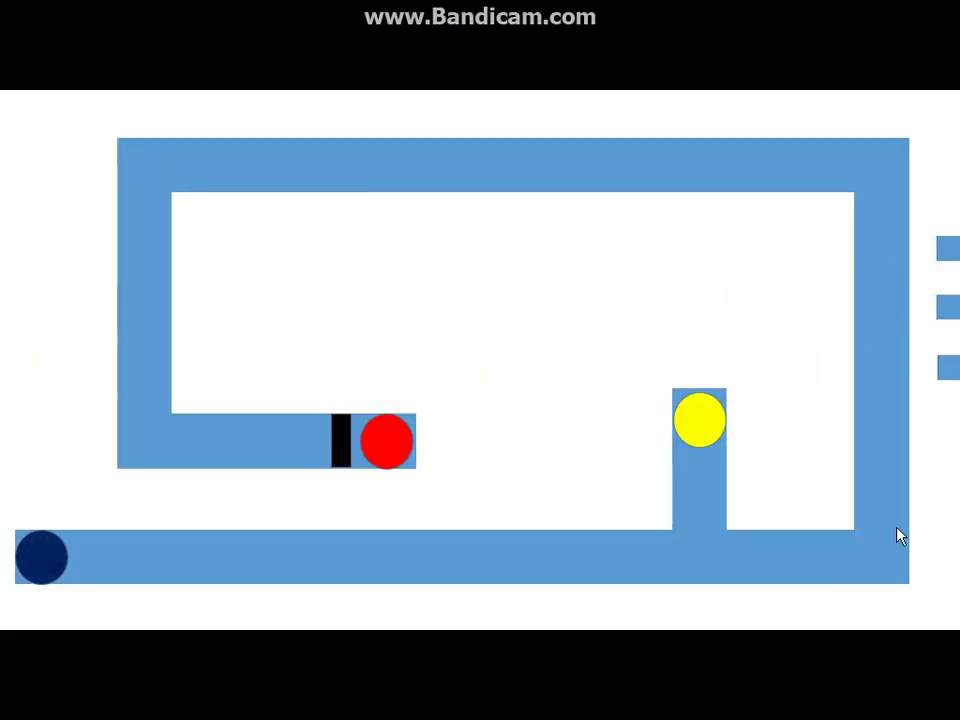
mouse_move(846, 312)
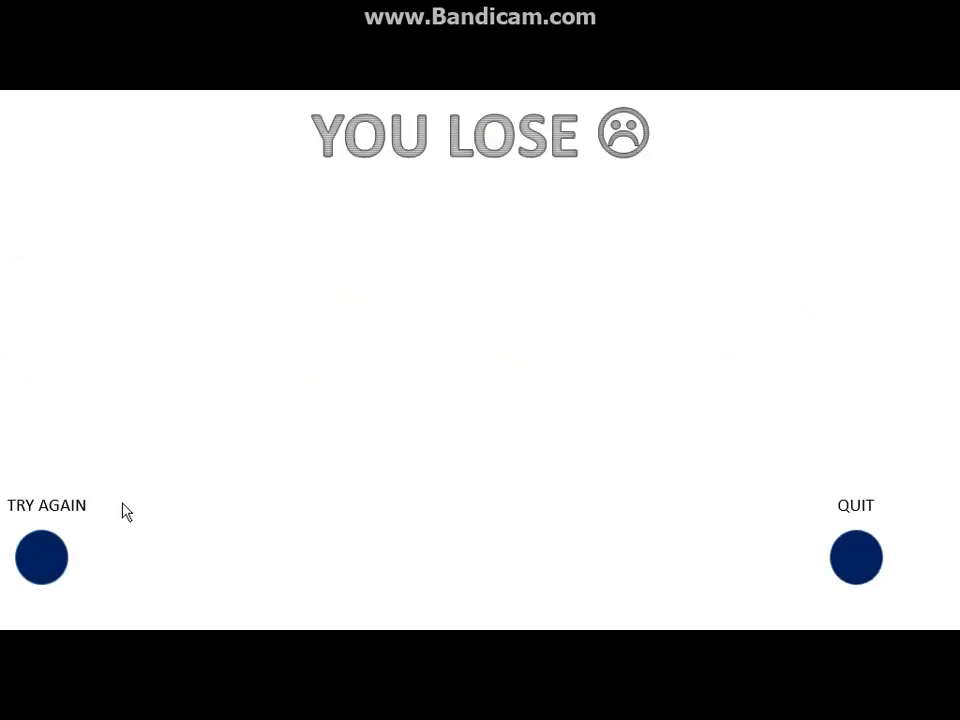
click(45, 560)
mouse_move(802, 555)
click(59, 559)
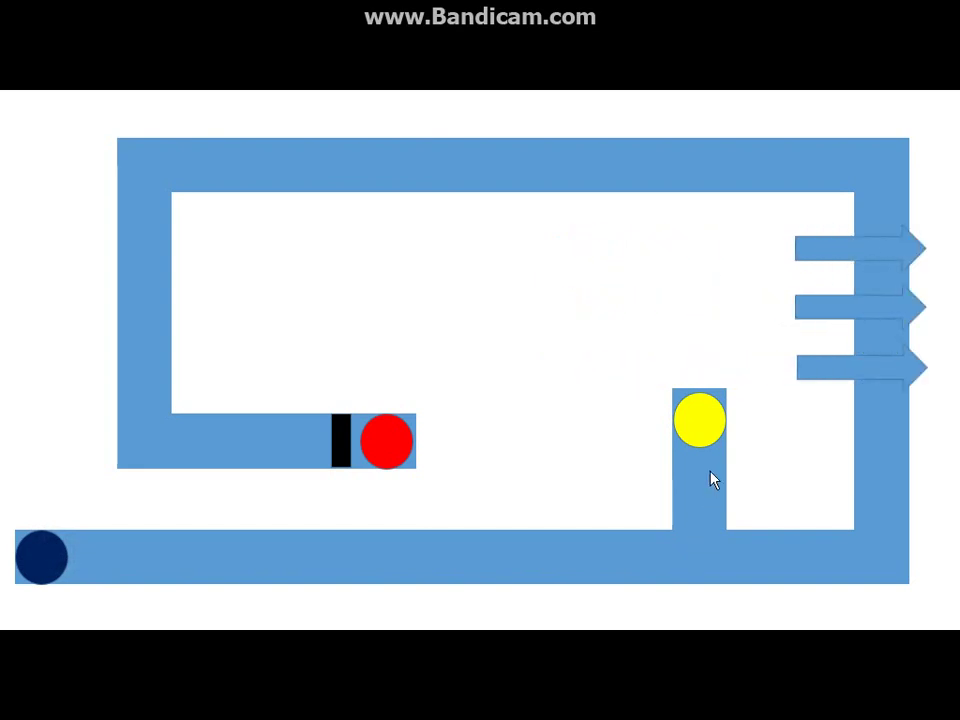
click(690, 430)
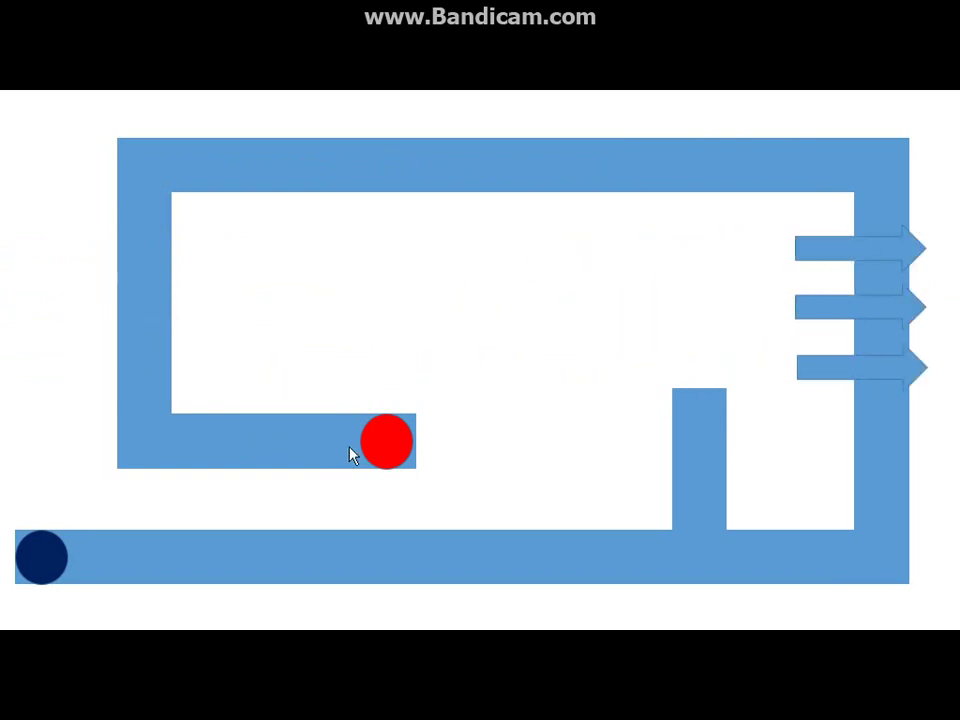
click(382, 457)
click(433, 449)
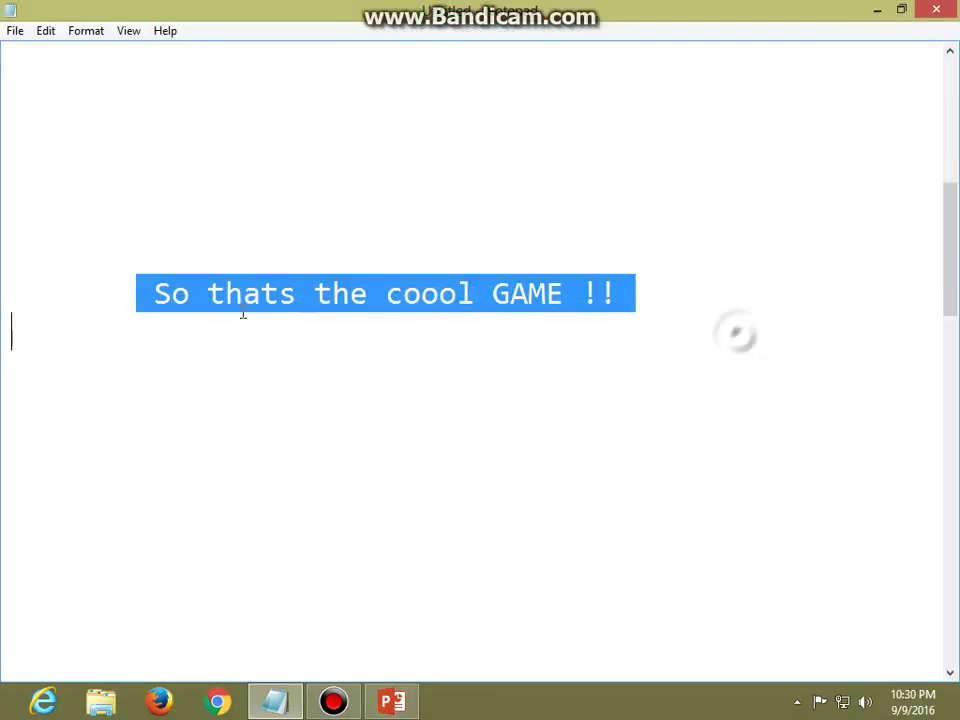
Step: Highlight each closing Notepad line in turn, ending on 'THANKS FOR WATCHING'
drag(131, 279, 713, 280)
click(713, 280)
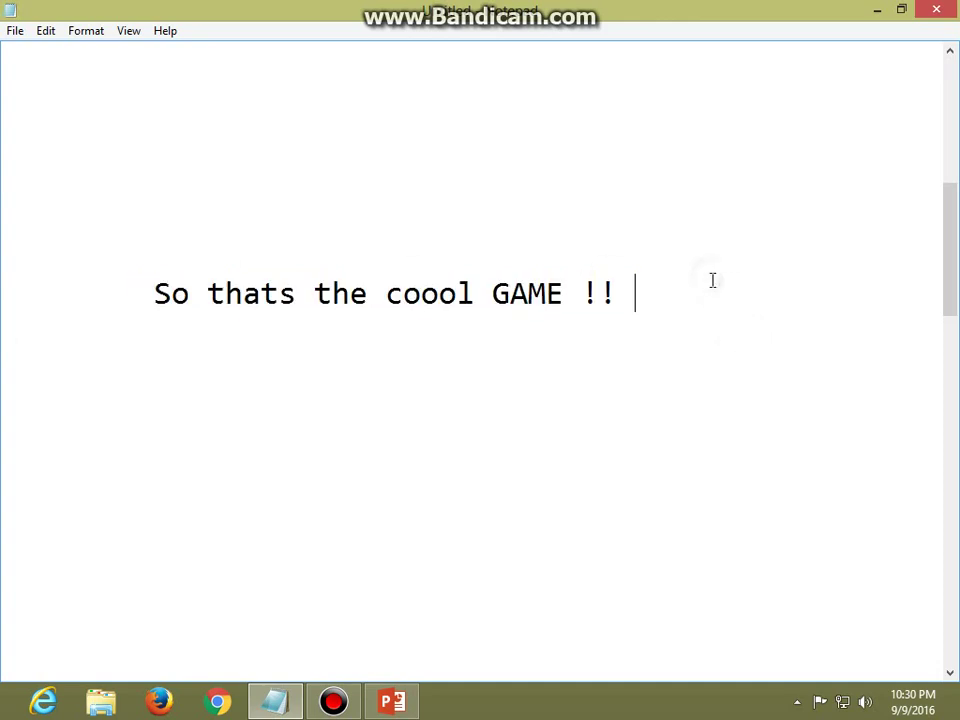
drag(155, 387, 791, 416)
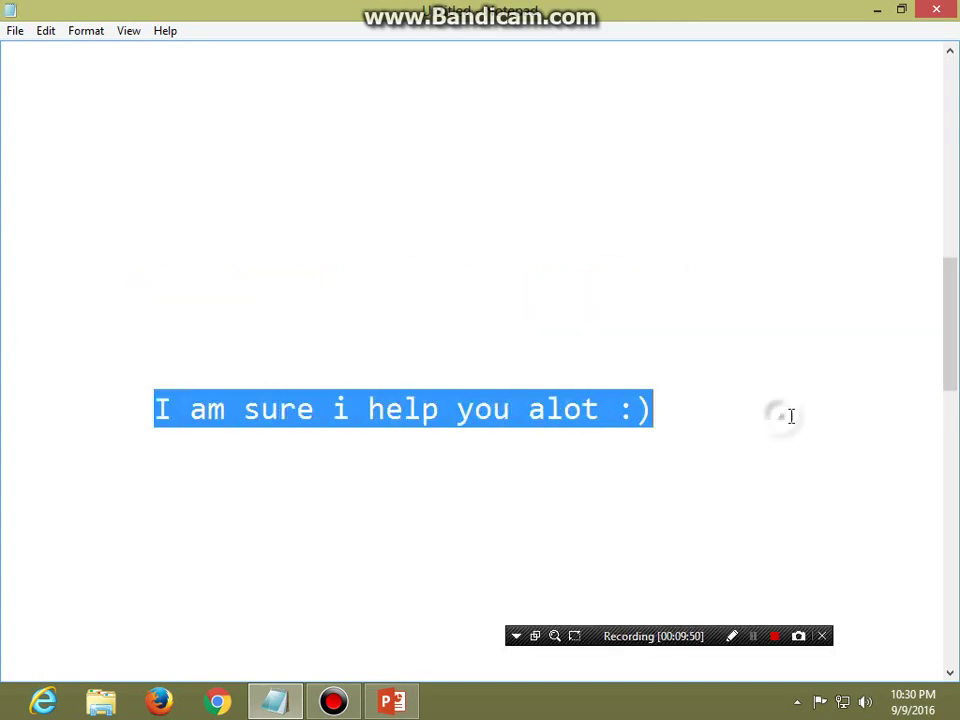
click(682, 400)
drag(226, 402, 202, 424)
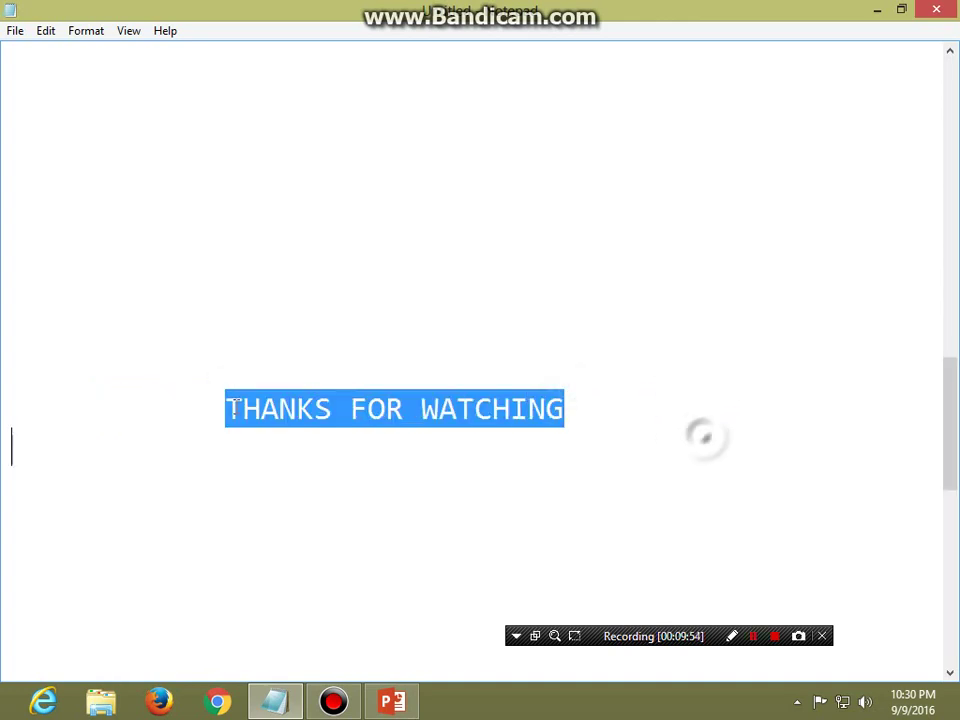